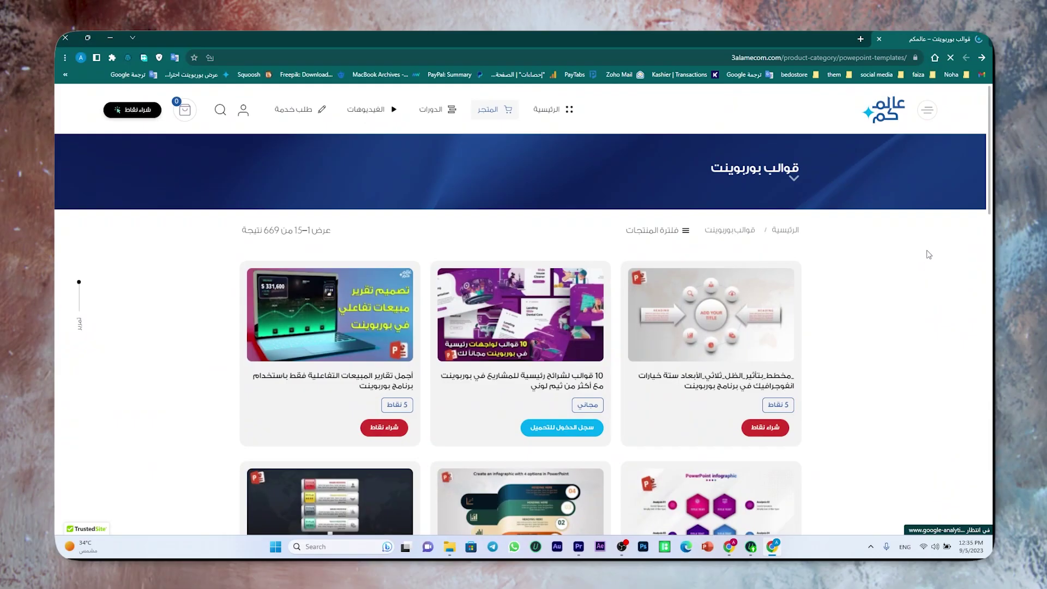
# Step: Scroll down the 3alamecom PowerPoint templates store and go to page 2
pyautogui.scroll(-3, 925, 260)
pyautogui.scroll(-3, 925, 260)
pyautogui.scroll(-2, 925, 260)
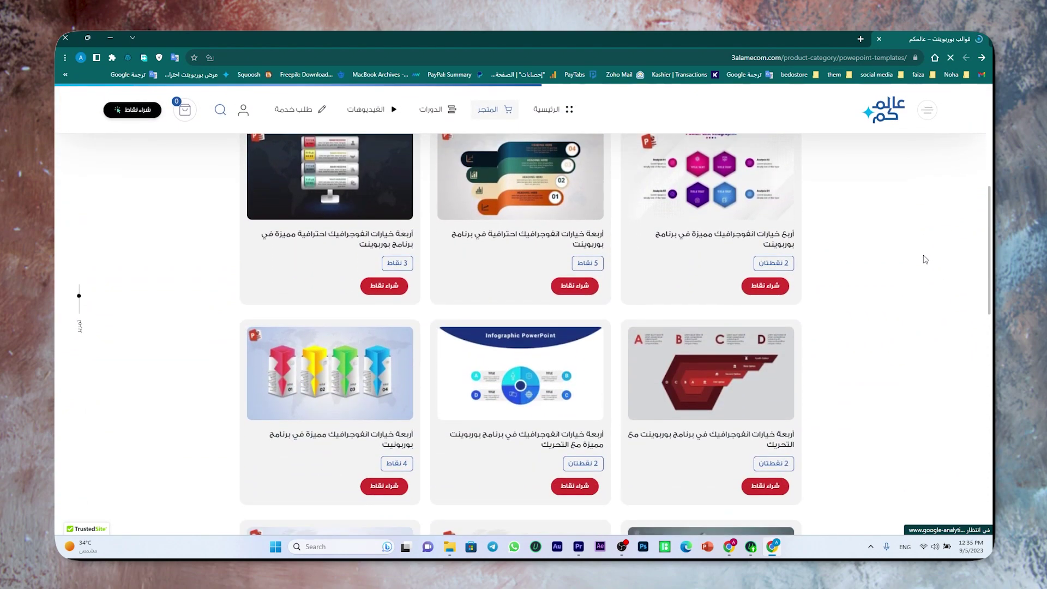
pyautogui.scroll(-2, 925, 260)
pyautogui.scroll(-3, 924, 260)
pyautogui.scroll(-2, 924, 259)
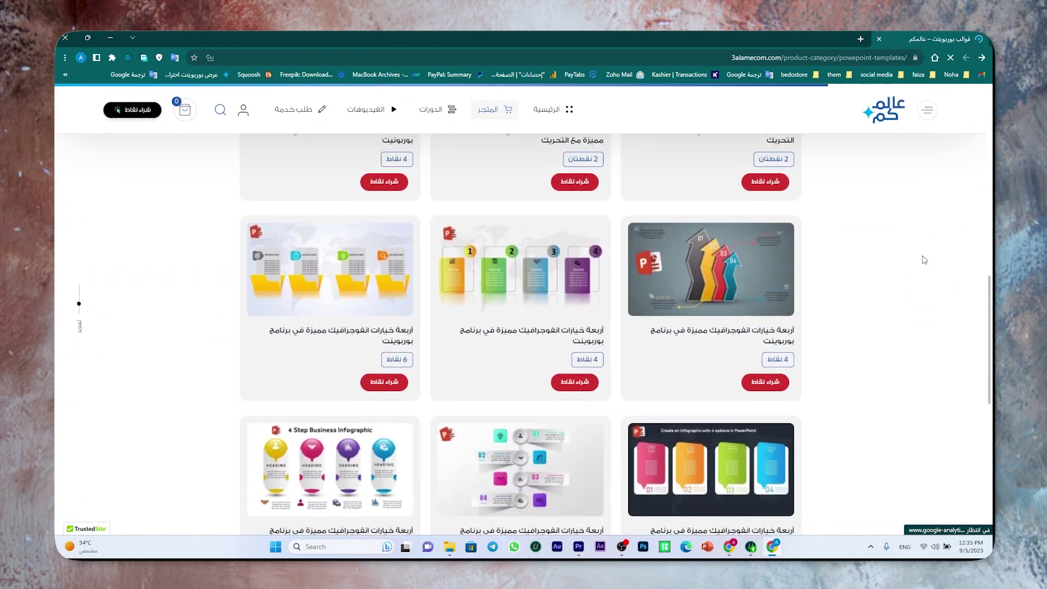
pyautogui.scroll(-4, 924, 259)
pyautogui.scroll(-1, 924, 260)
pyautogui.scroll(-1, 924, 260)
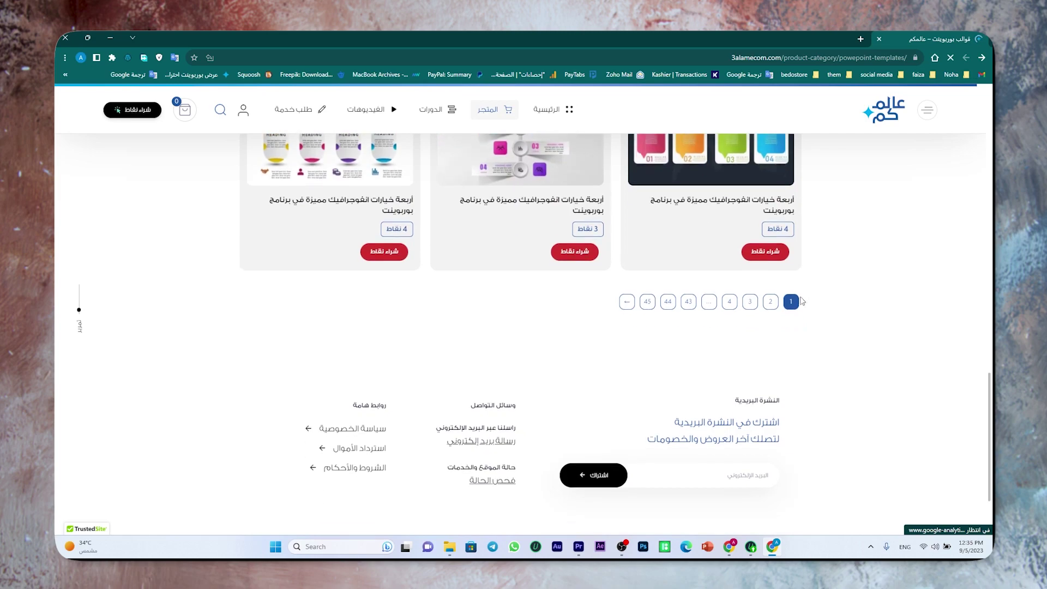
pyautogui.click(771, 302)
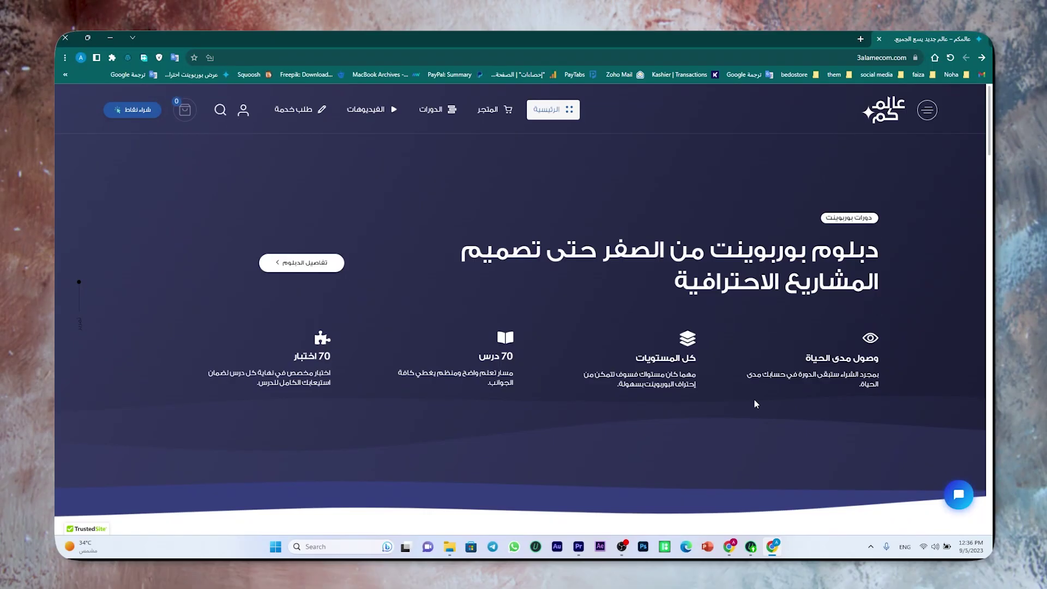
# Step: Open the PowerPoint diploma course page and scroll through its lessons and certificate
pyautogui.click(316, 265)
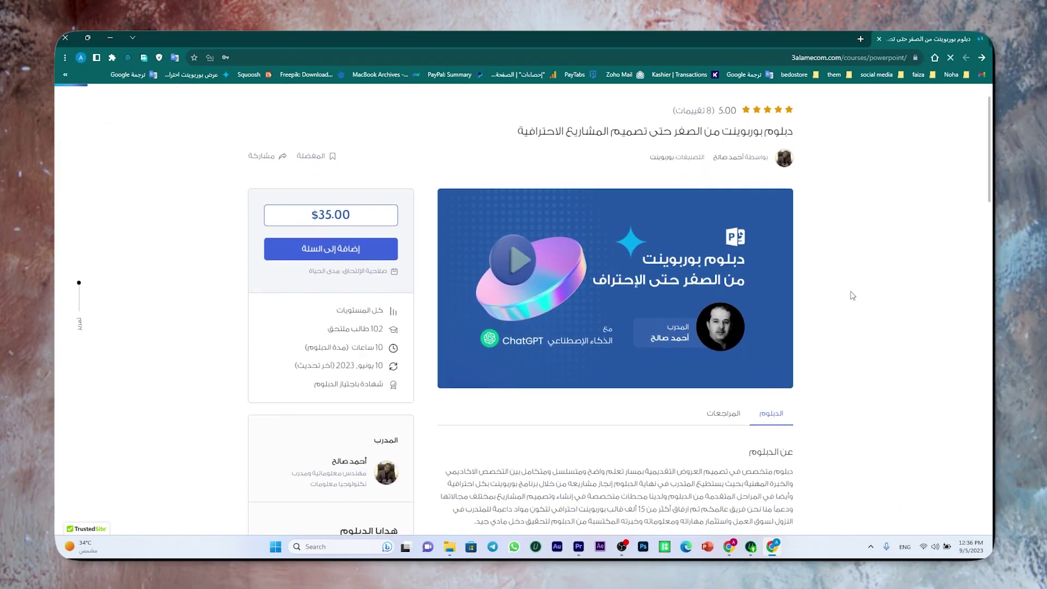
pyautogui.scroll(-2, 849, 301)
pyautogui.scroll(-2, 848, 301)
pyautogui.scroll(-1, 848, 302)
pyautogui.scroll(-3, 848, 304)
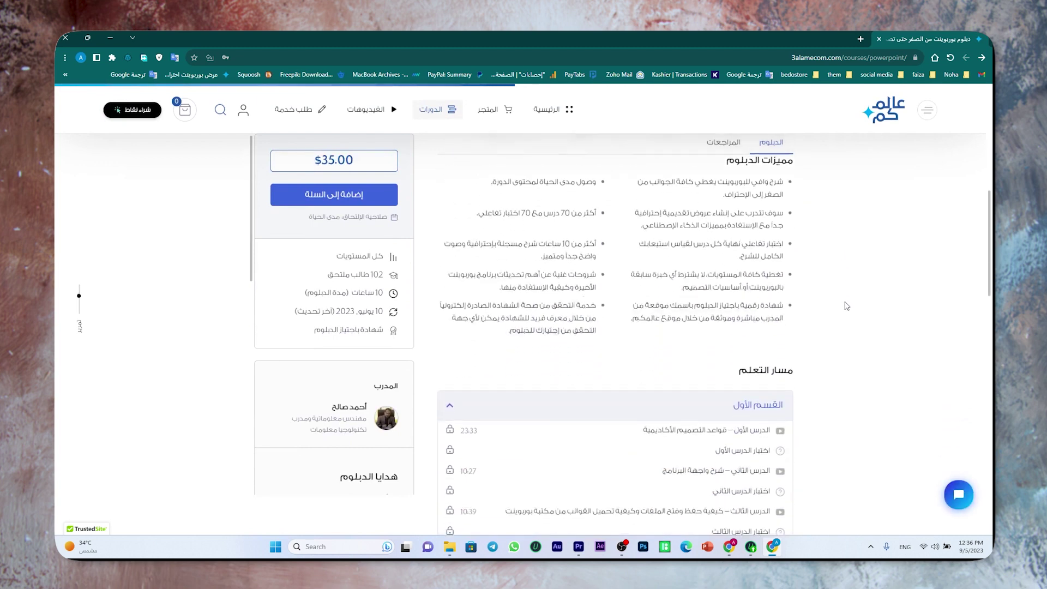
pyautogui.scroll(-1, 846, 308)
pyautogui.scroll(-2, 846, 309)
pyautogui.scroll(-2, 845, 311)
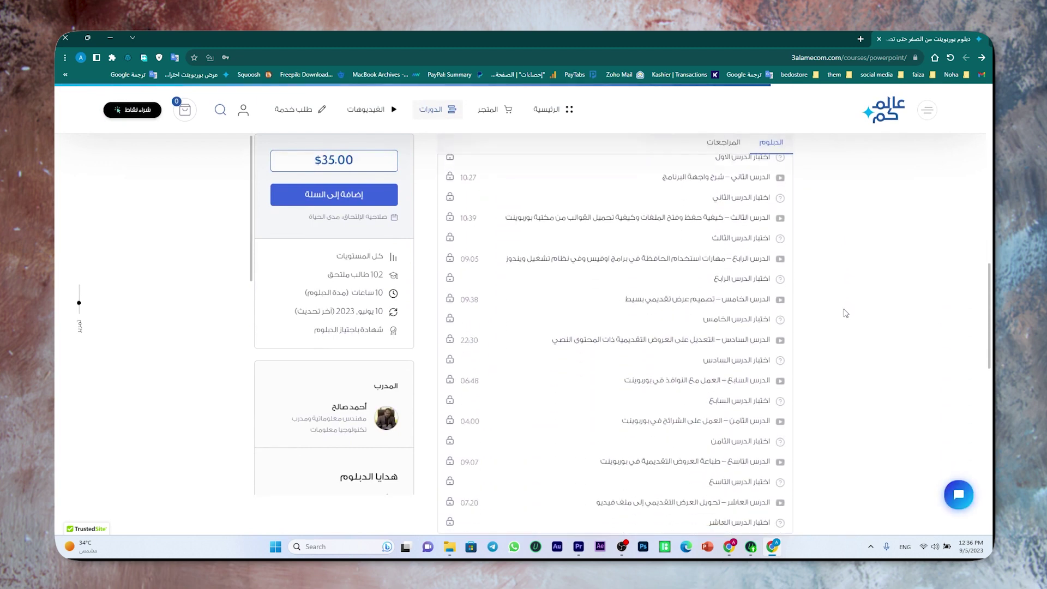
pyautogui.scroll(-1, 845, 312)
pyautogui.scroll(-2, 844, 314)
pyautogui.scroll(-2, 844, 314)
pyautogui.scroll(-2, 844, 312)
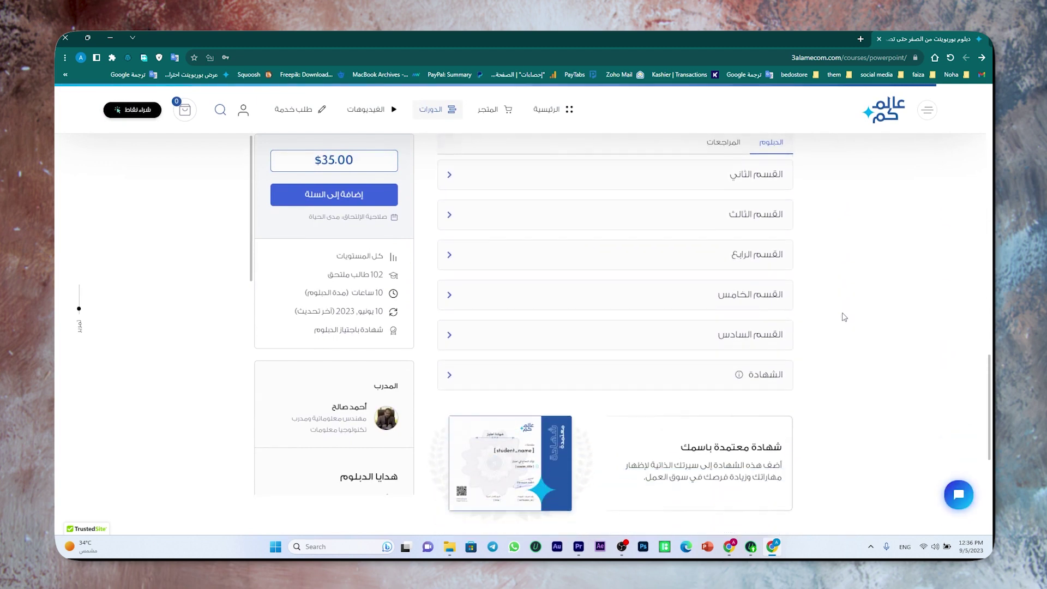
pyautogui.scroll(-3, 843, 311)
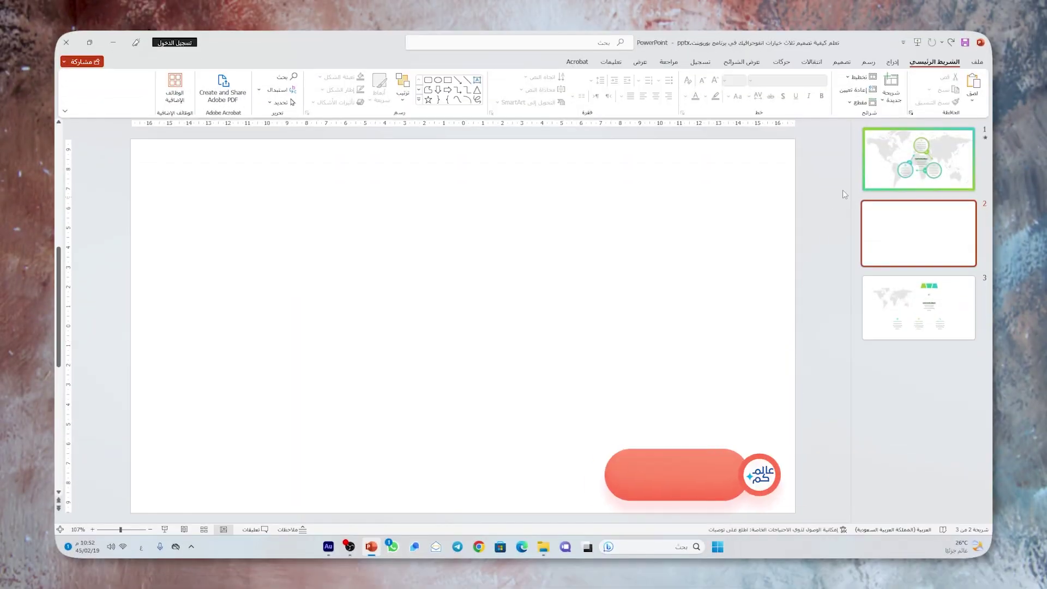
# Step: Draw an oval circle near the top centre of slide 2
pyautogui.click(891, 64)
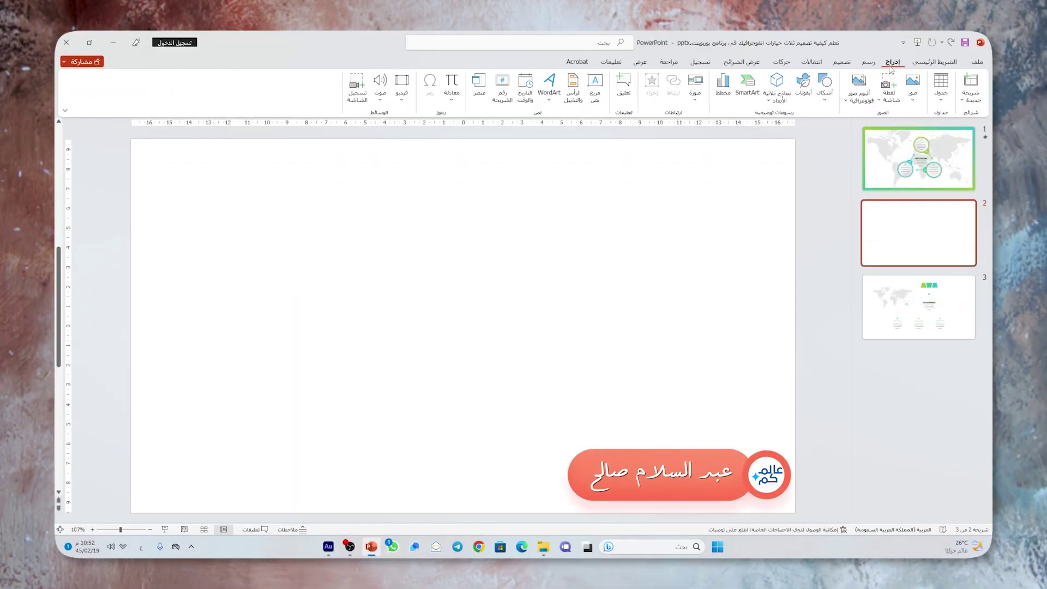
pyautogui.click(823, 93)
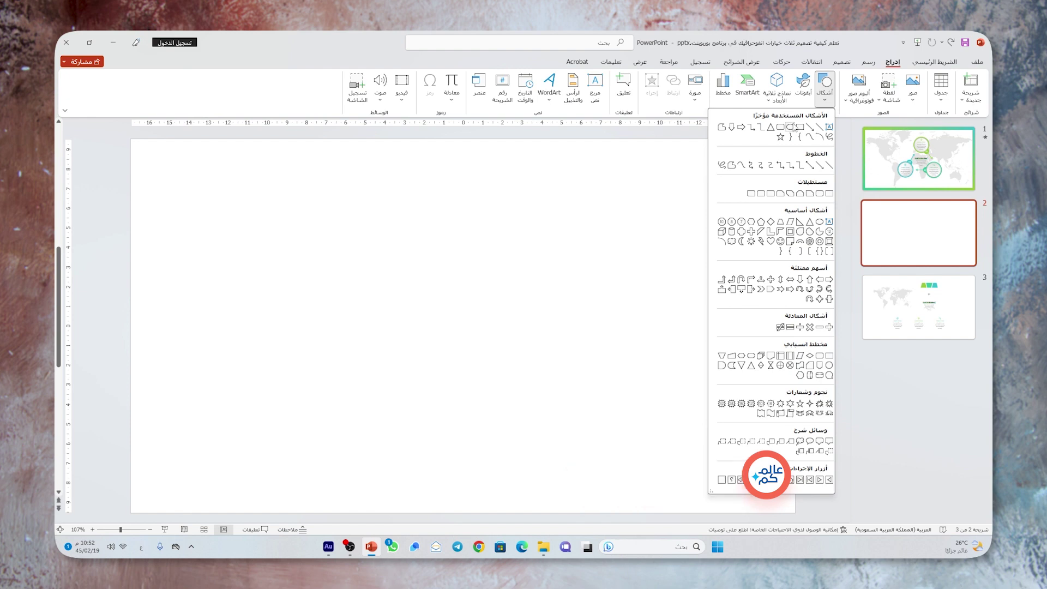
pyautogui.click(791, 127)
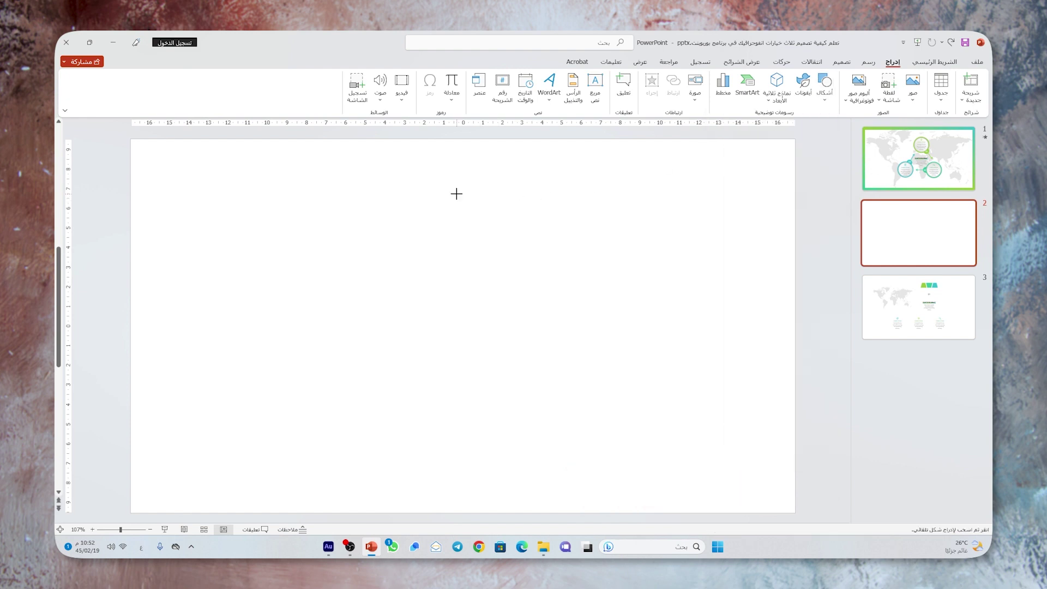
pyautogui.moveTo(456, 194); pyautogui.dragTo(562, 299)
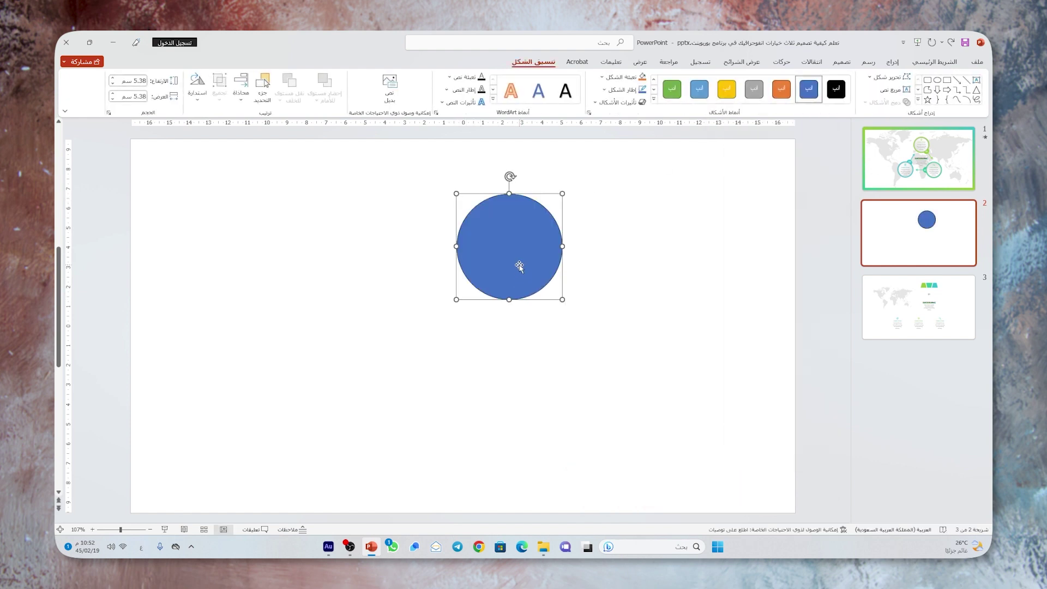
pyautogui.moveTo(519, 266); pyautogui.dragTo(477, 283)
# Step: Size the circle to 4.86 × 4.86 cm and remove its outline
pyautogui.click(133, 81)
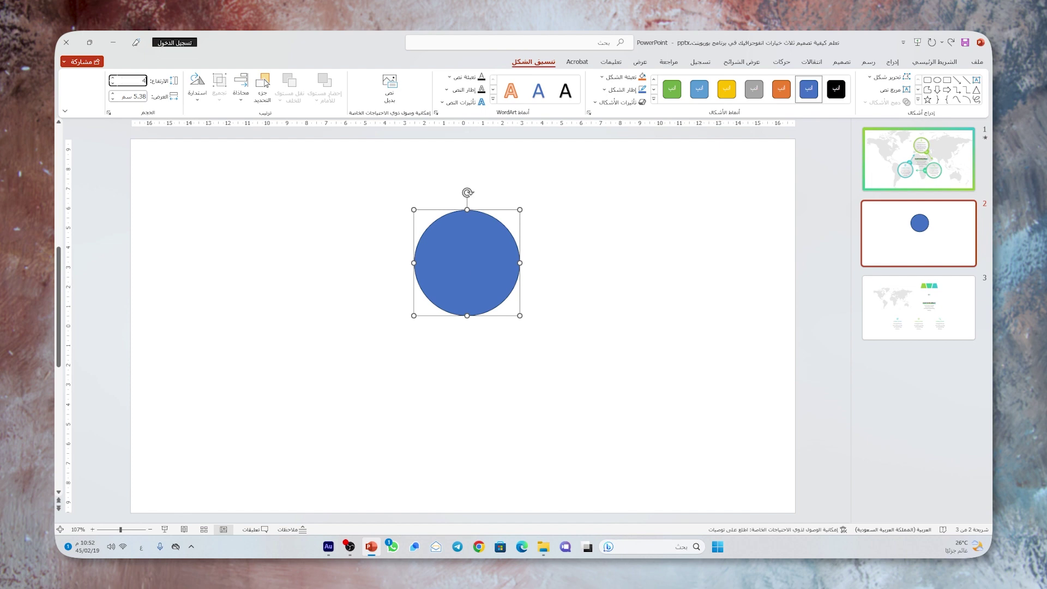
pyautogui.write('4.86')
pyautogui.press('Return')
pyautogui.click(143, 94)
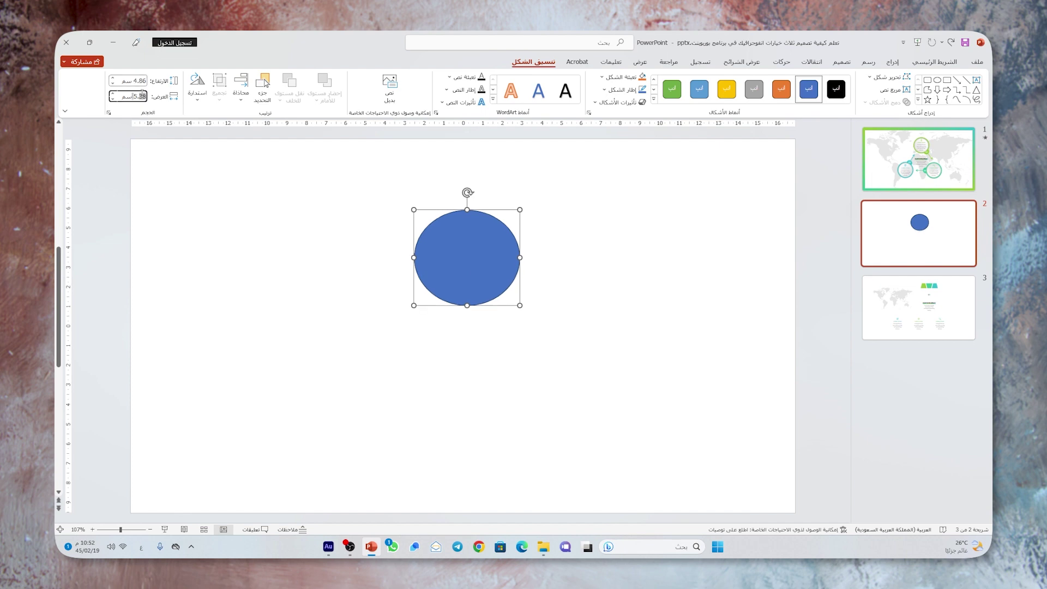
pyautogui.write('14.86')
pyautogui.press('Return')
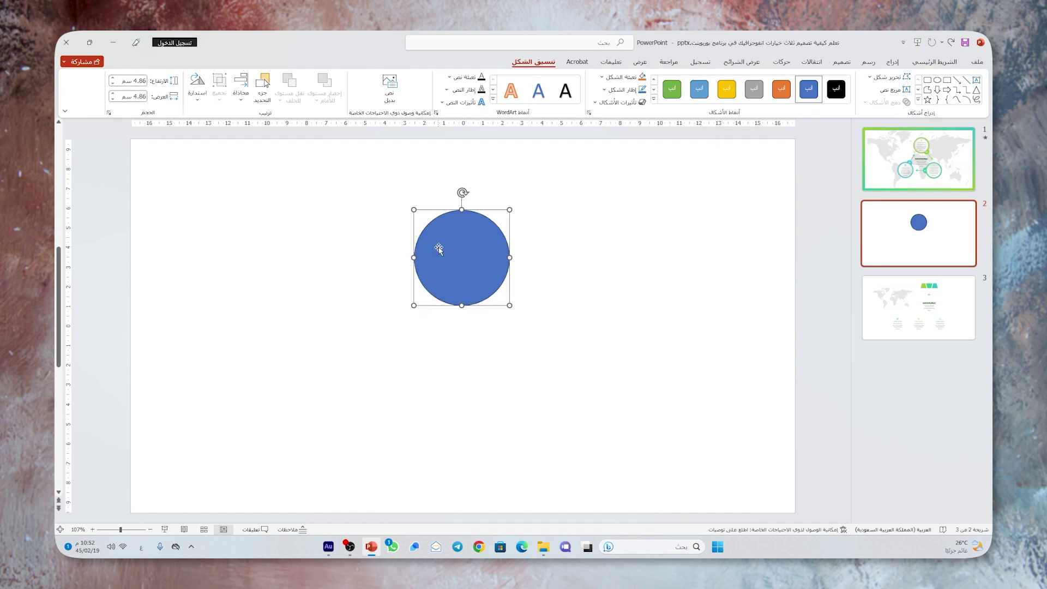
pyautogui.click(619, 91)
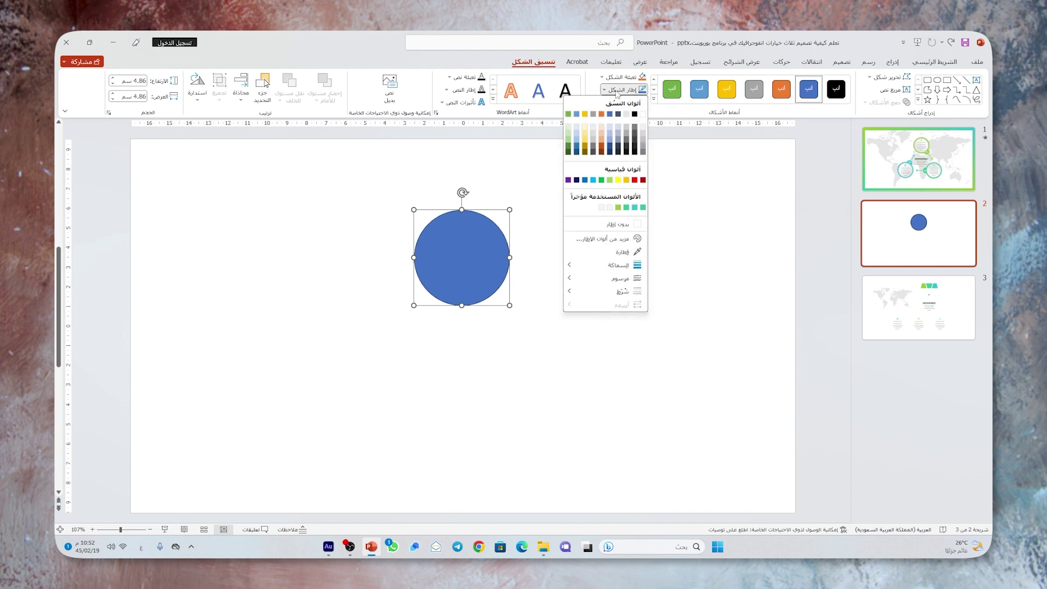
pyautogui.click(643, 227)
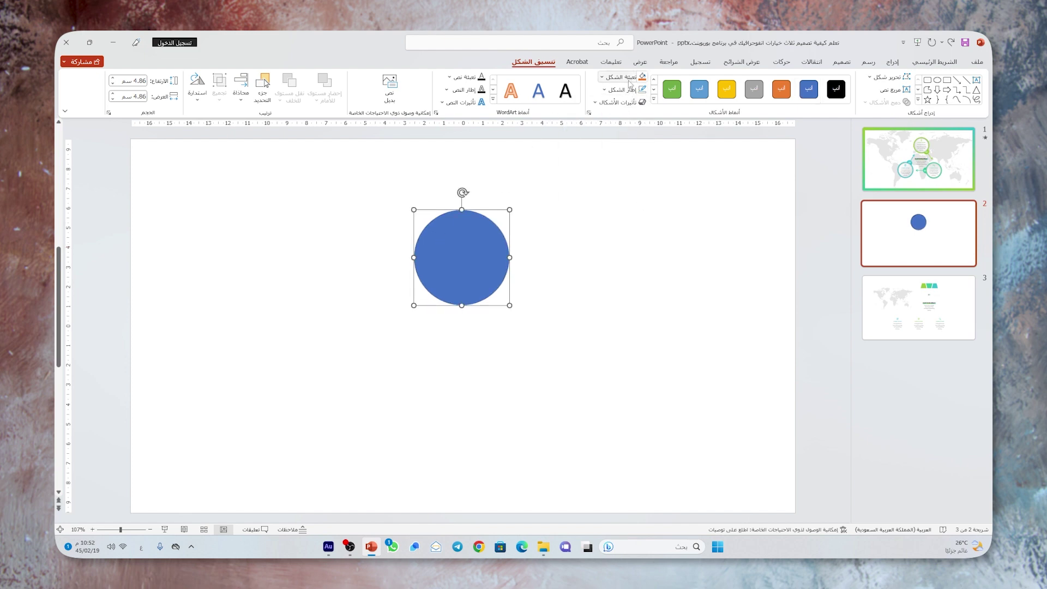
pyautogui.click(630, 79)
# Step: Fill the circle with the recent green, nudge it up, and duplicate it to the right
pyautogui.click(618, 195)
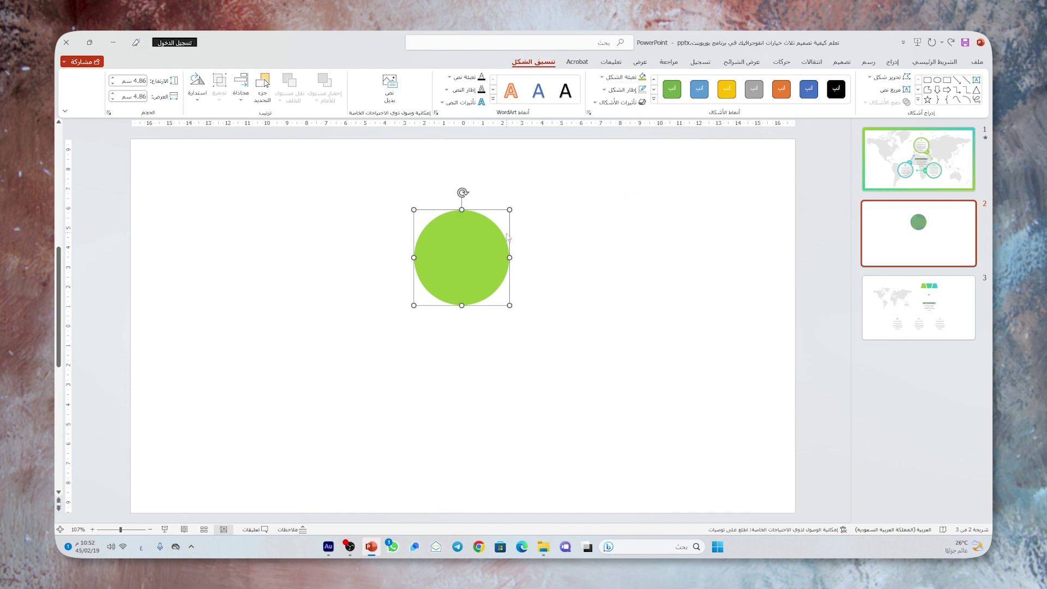
pyautogui.moveTo(496, 238); pyautogui.dragTo(495, 230)
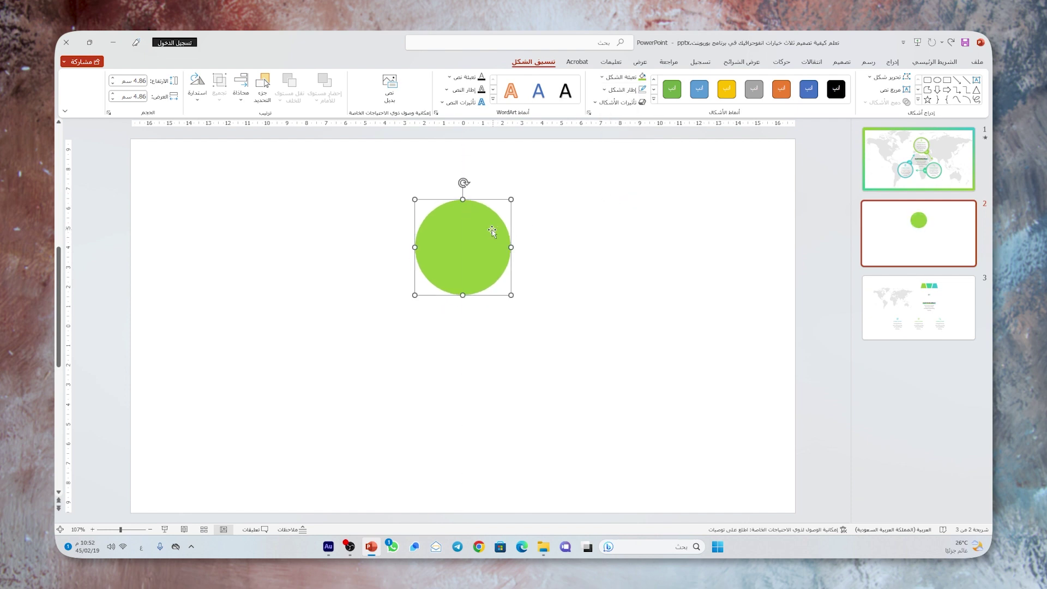
pyautogui.keyDown('ctrl'); pyautogui.moveTo(483, 236); pyautogui.dragTo(562, 229); pyautogui.keyUp('ctrl')
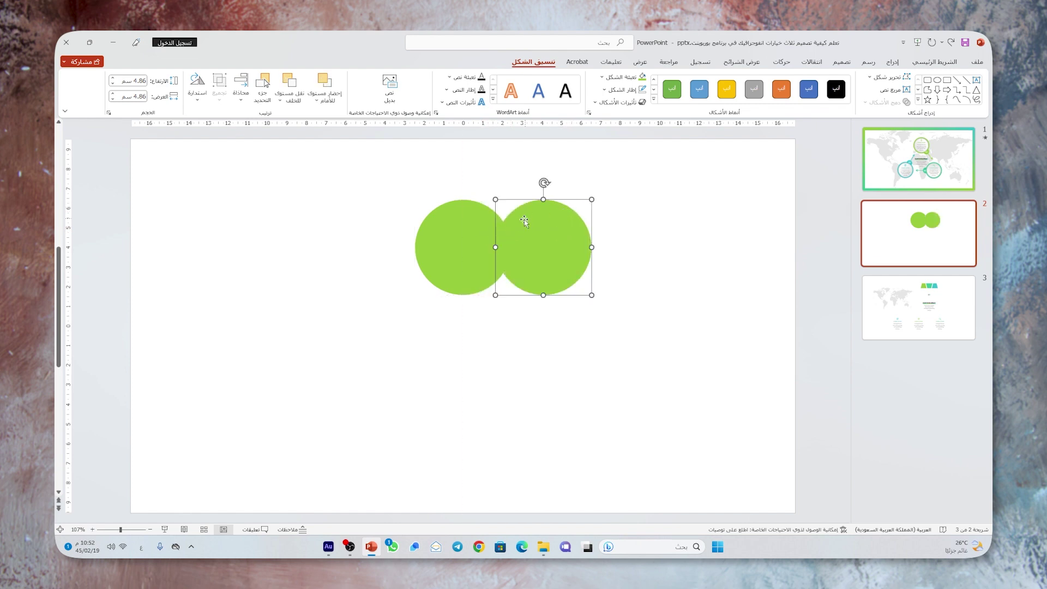
# Step: Resize the copy to 4.19 × 4.19 cm and open its Format Shape settings
pyautogui.click(141, 82)
pyautogui.click(140, 96)
pyautogui.write('19')
pyautogui.press('Return')
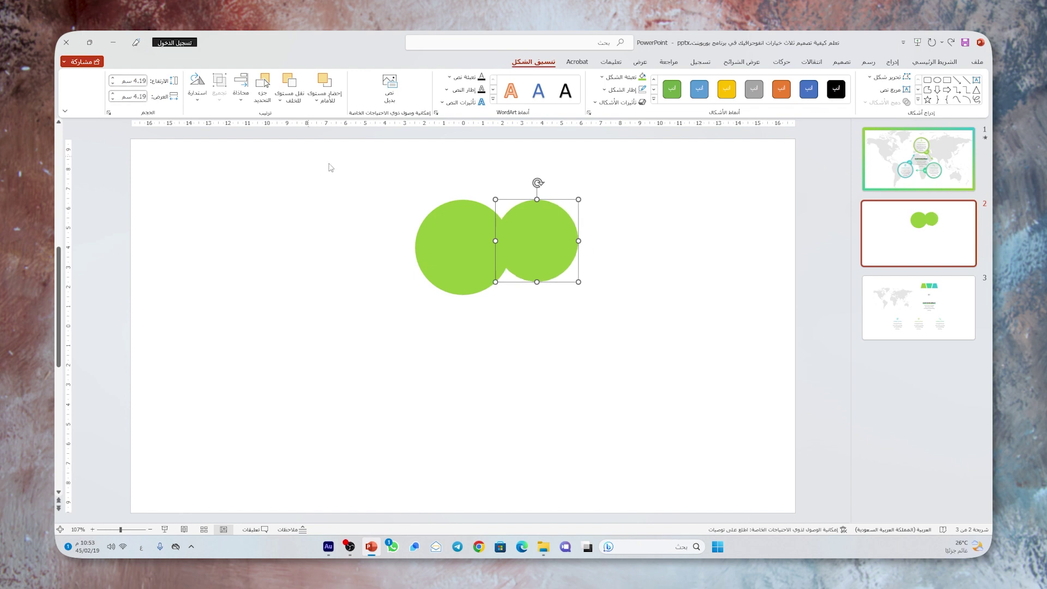
pyautogui.rightClick(518, 220)
pyautogui.click(491, 473)
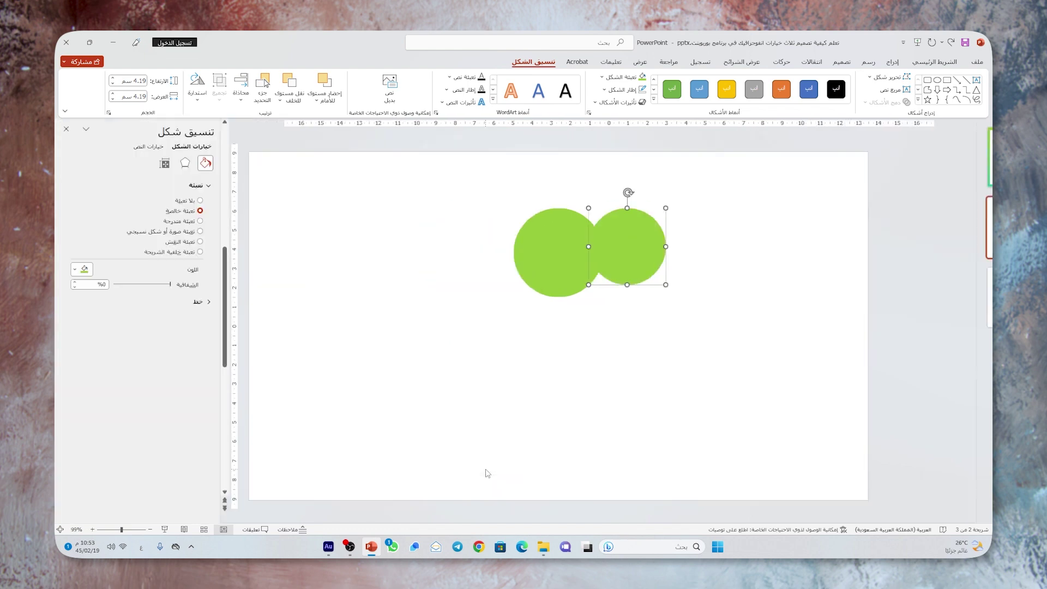
# Step: Give the copied circle a two-stop gradient fill from light grey to white
pyautogui.click(184, 222)
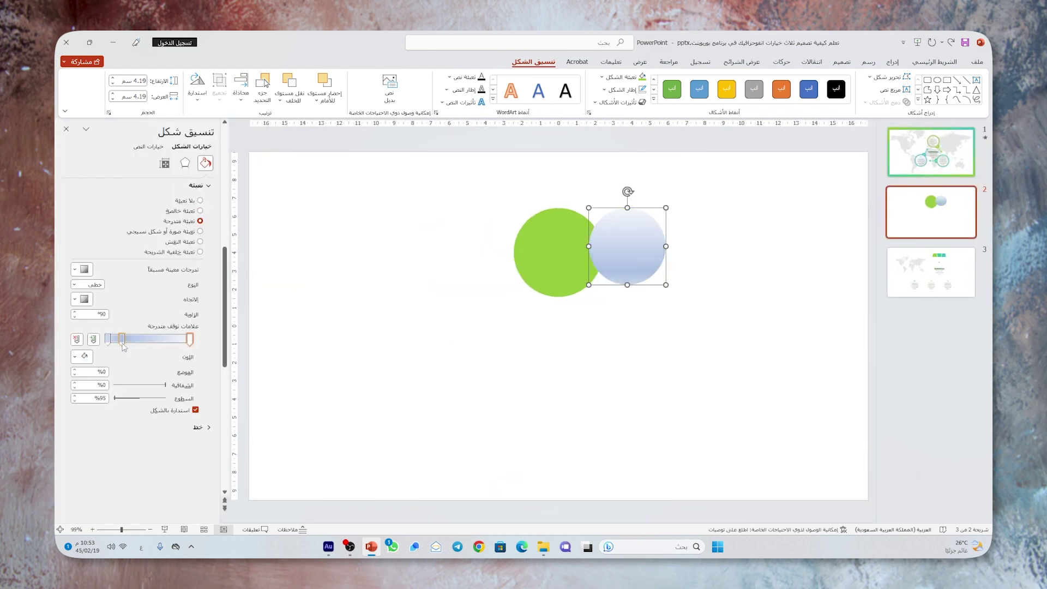
pyautogui.moveTo(130, 341); pyautogui.dragTo(107, 341)
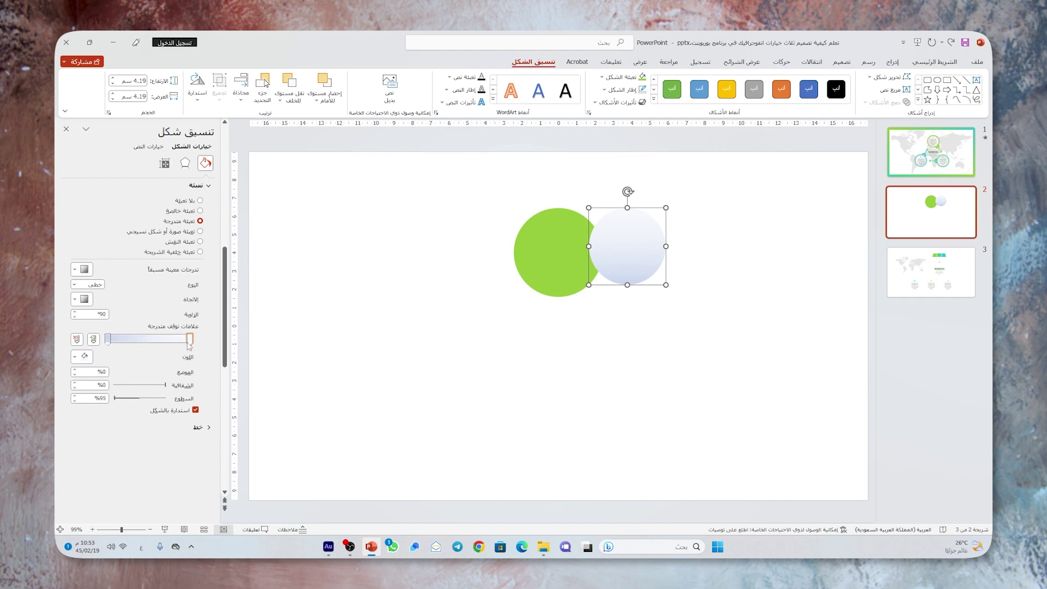
pyautogui.click(85, 357)
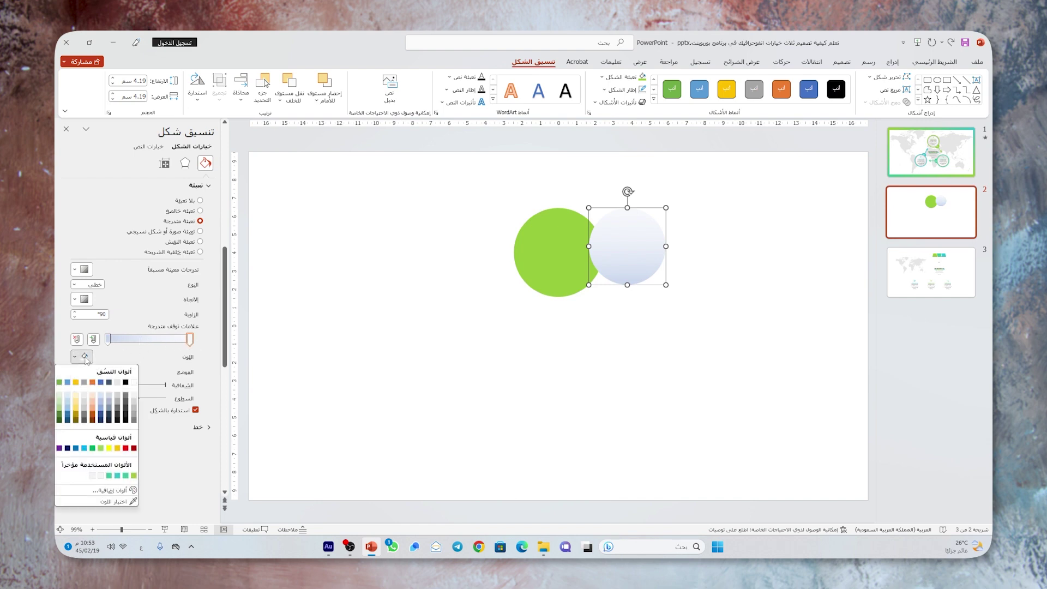
pyautogui.click(134, 382)
pyautogui.click(107, 339)
pyautogui.click(84, 356)
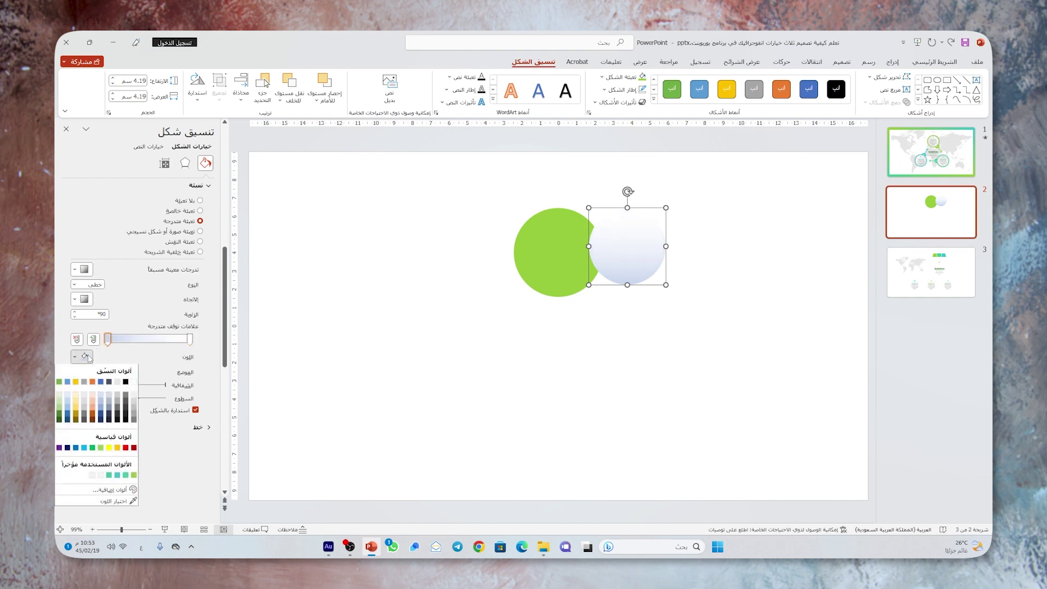
pyautogui.click(134, 402)
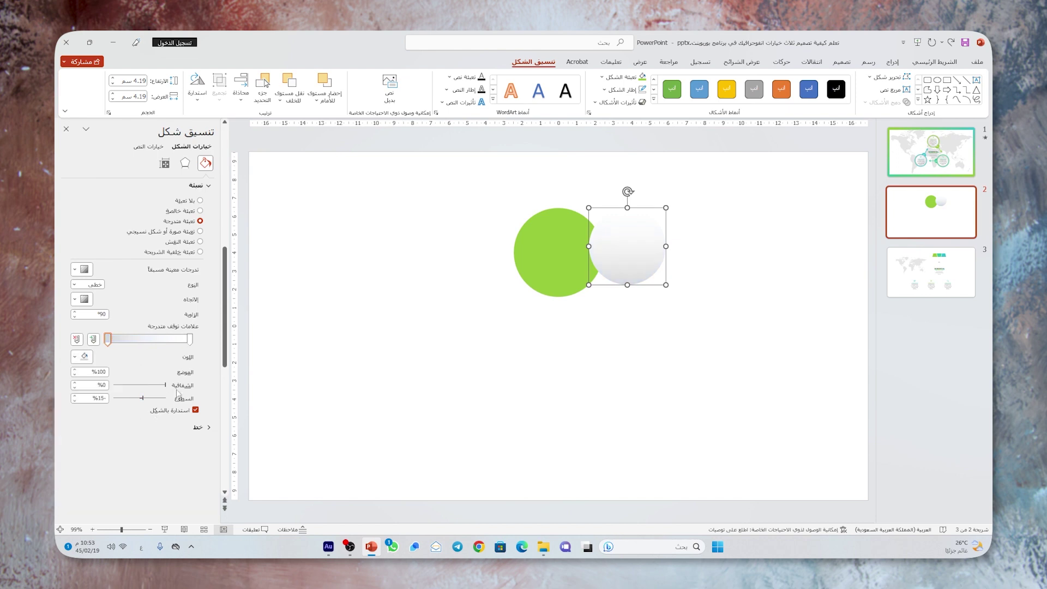
# Step: Set the gradient direction to diagonal 315° and centre the circle on the green one
pyautogui.click(85, 299)
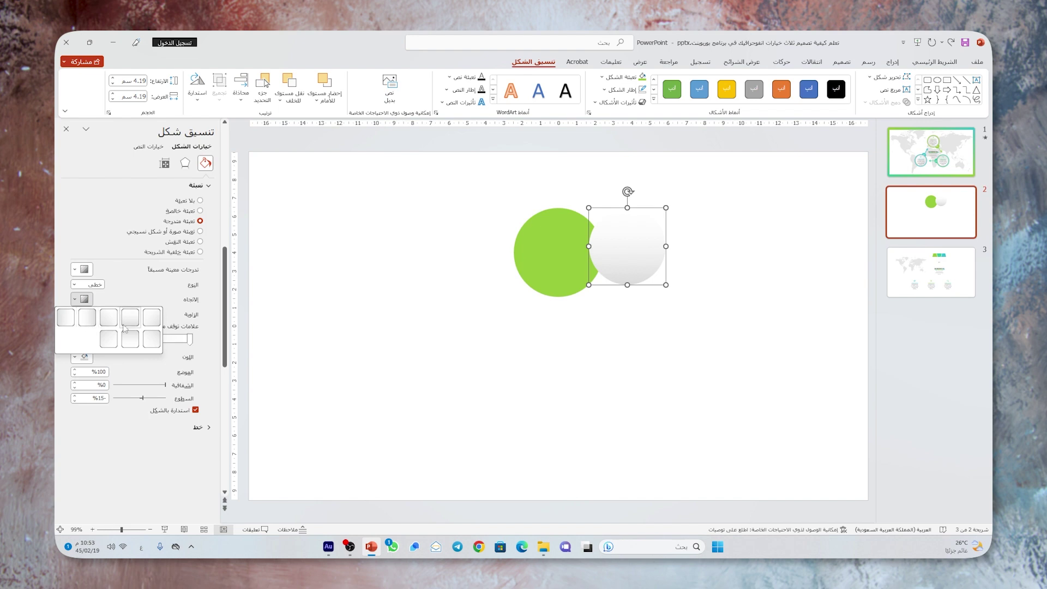
pyautogui.click(134, 326)
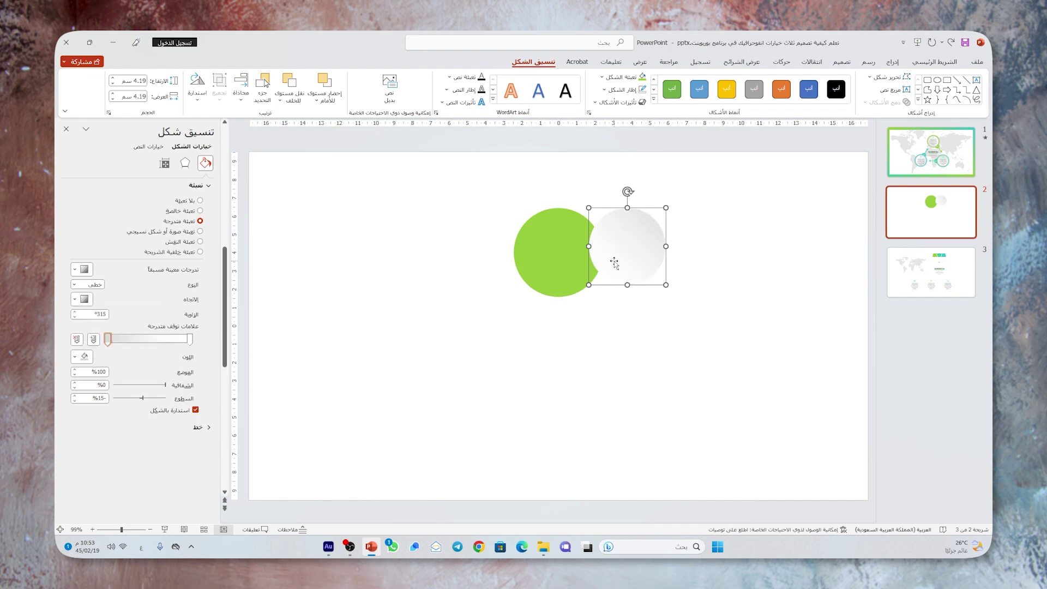
pyautogui.moveTo(614, 263); pyautogui.dragTo(545, 269)
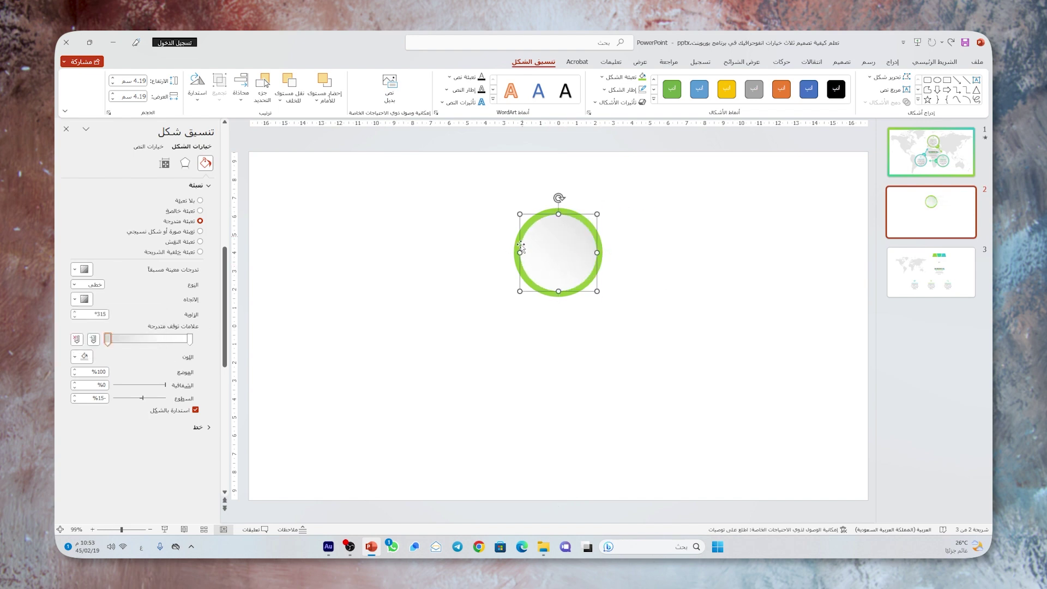
# Step: Apply an outer shadow preset to the white inner circle and adjust its blur to soften it
pyautogui.click(559, 320)
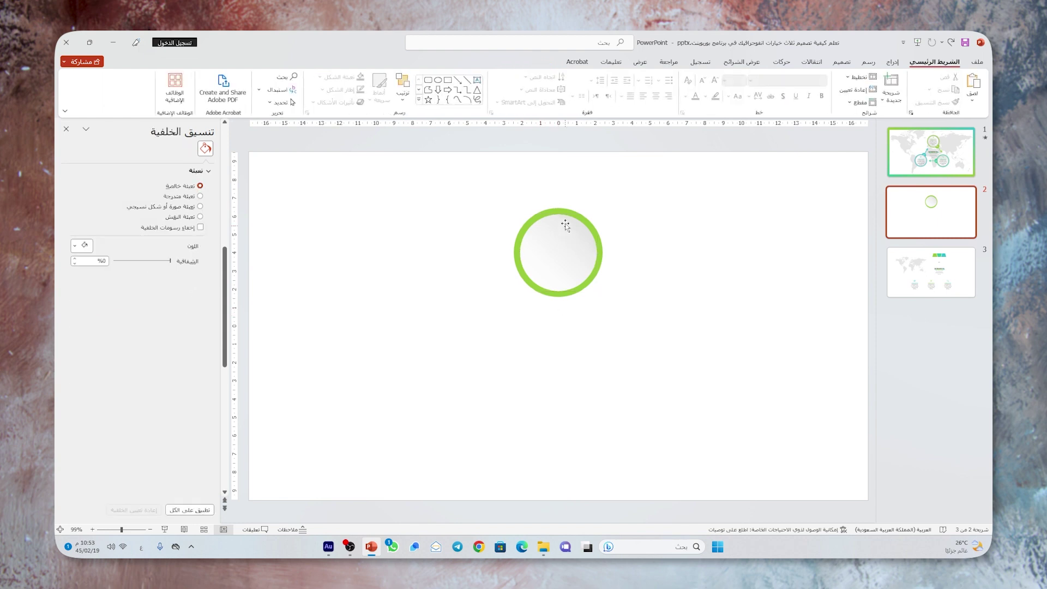
pyautogui.click(558, 251)
pyautogui.click(185, 163)
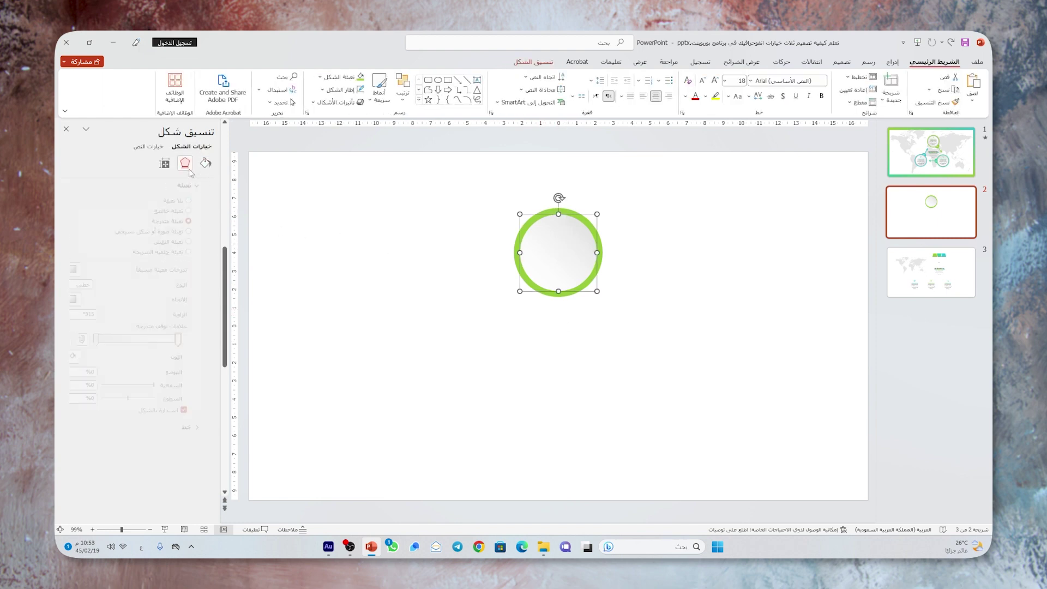
pyautogui.click(192, 186)
pyautogui.click(84, 201)
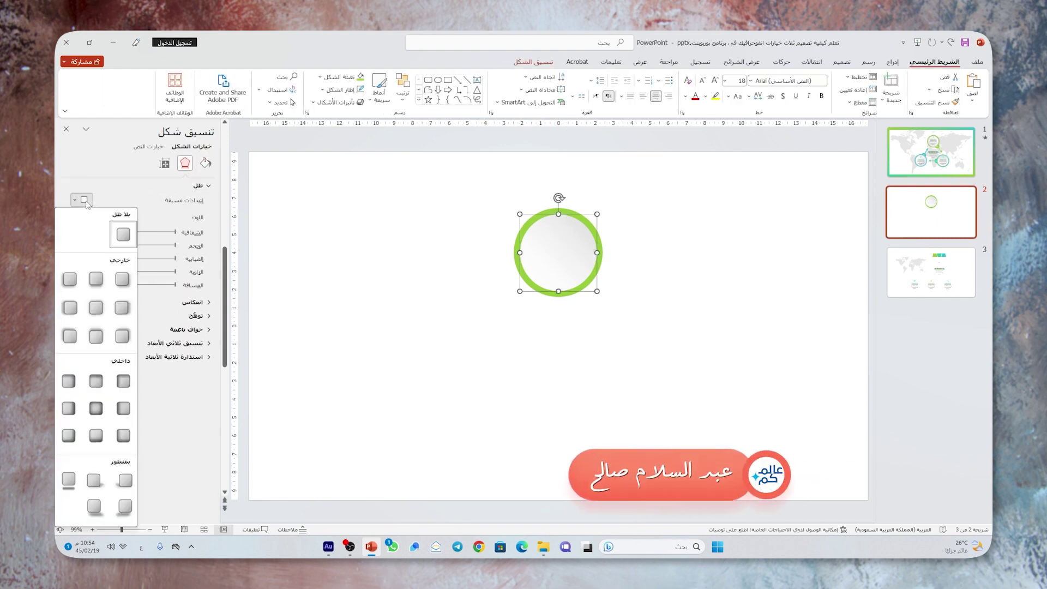
pyautogui.click(123, 280)
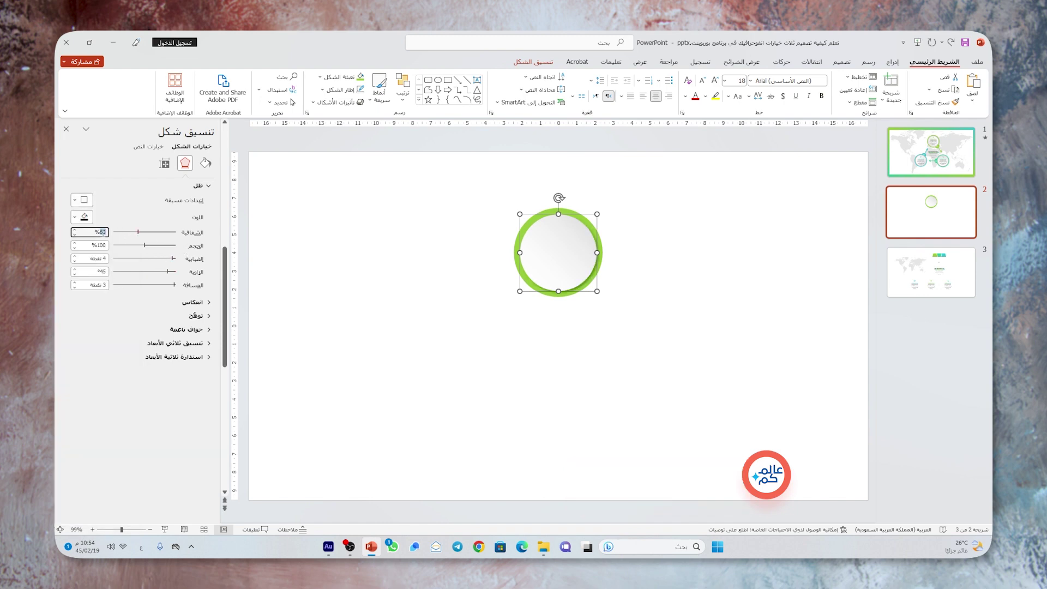
pyautogui.click(90, 258)
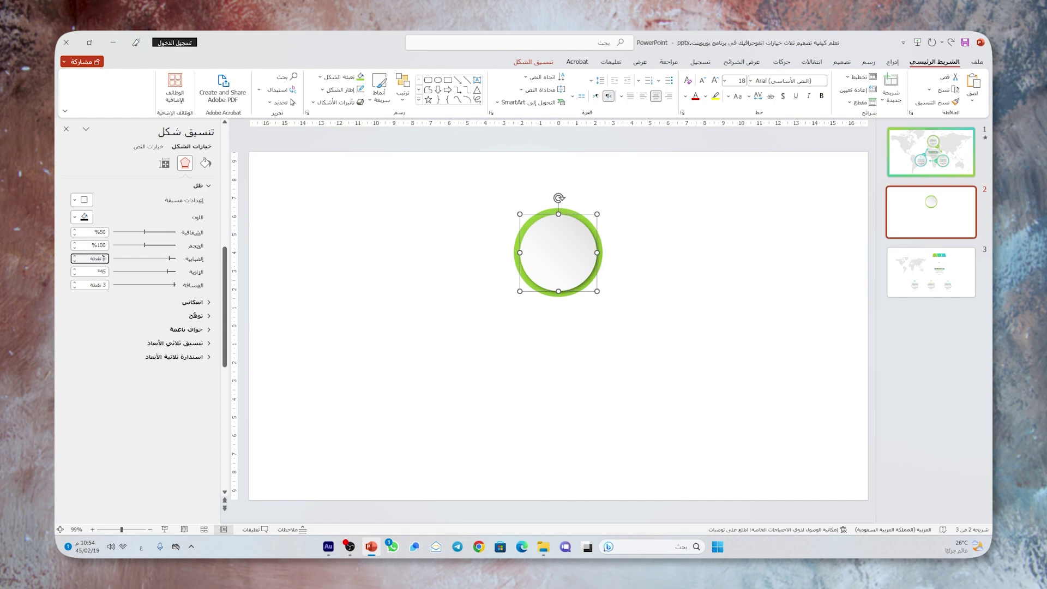
pyautogui.click(482, 304)
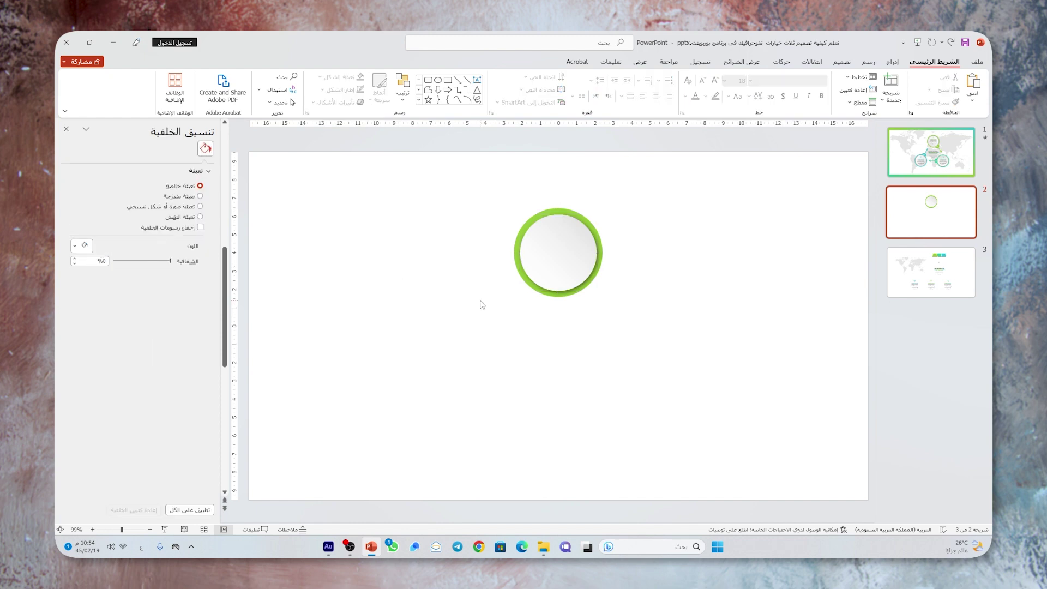
pyautogui.click(555, 210)
# Step: Duplicate the green circle, shrink it to 1.73 cm, and place it on the ring's lower-right edge
pyautogui.moveTo(553, 211); pyautogui.dragTo(616, 298)
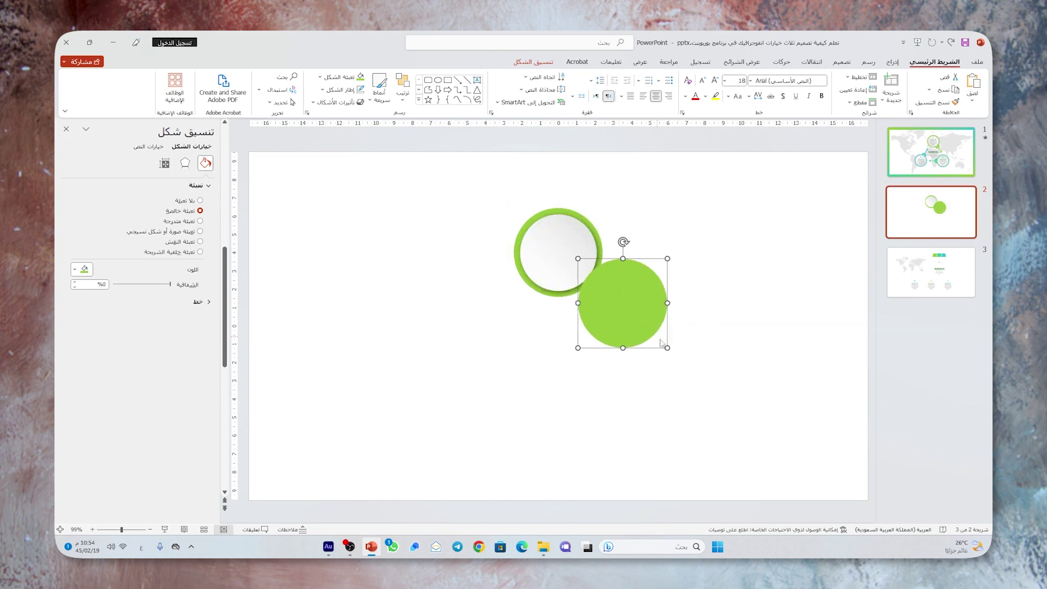
pyautogui.moveTo(667, 348); pyautogui.dragTo(596, 279)
pyautogui.click(534, 62)
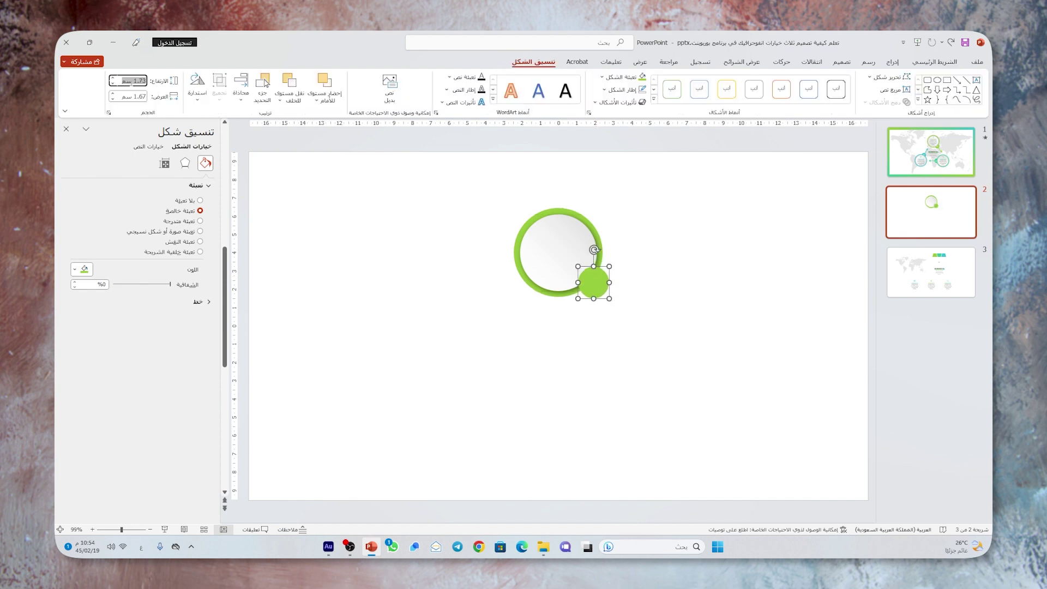
pyautogui.doubleClick(133, 96)
pyautogui.write('1.73')
pyautogui.press('Return')
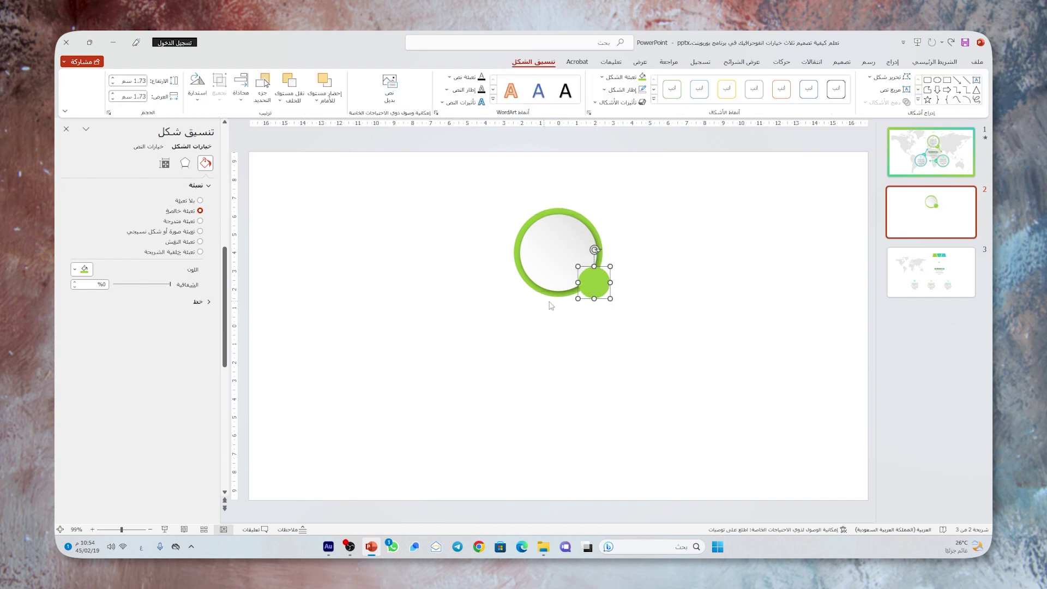
pyautogui.moveTo(597, 281); pyautogui.dragTo(592, 283)
# Step: Send the small circle behind the ring and unite them with Merge Shapes
pyautogui.rightClick(592, 283)
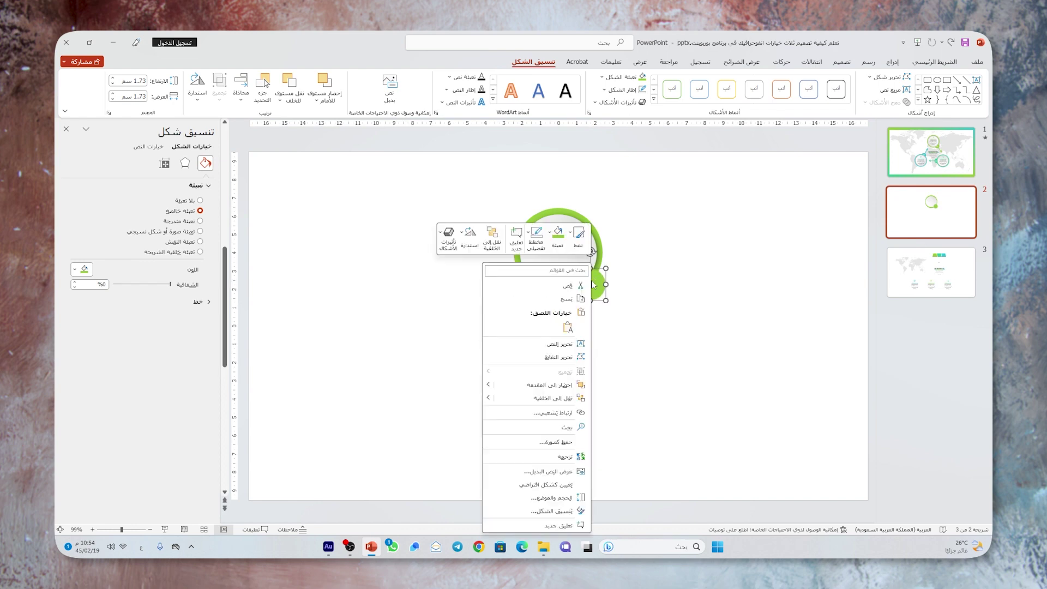
pyautogui.click(561, 397)
pyautogui.click(584, 381)
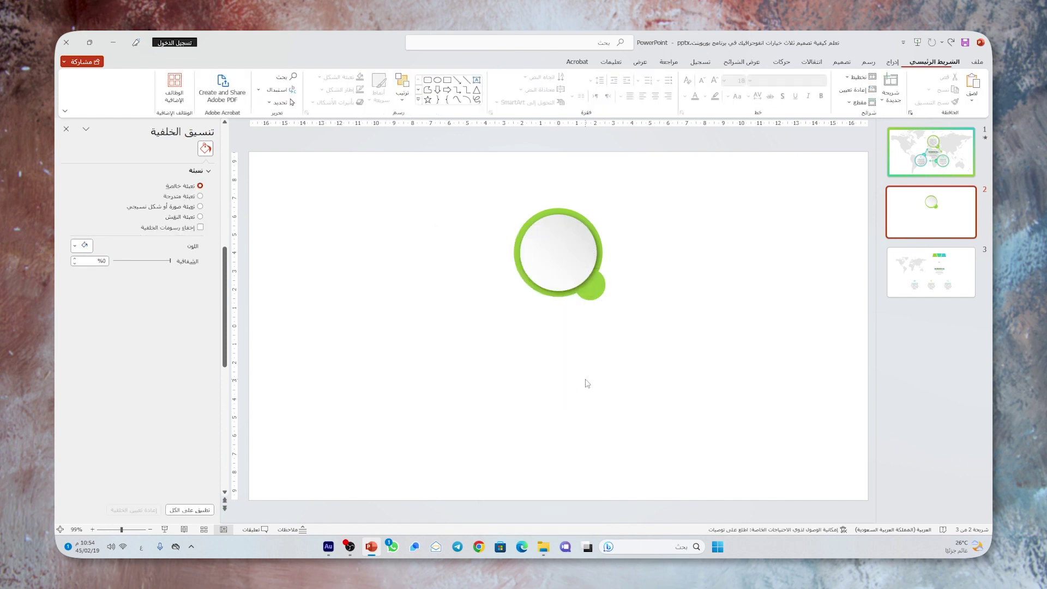
pyautogui.click(593, 295)
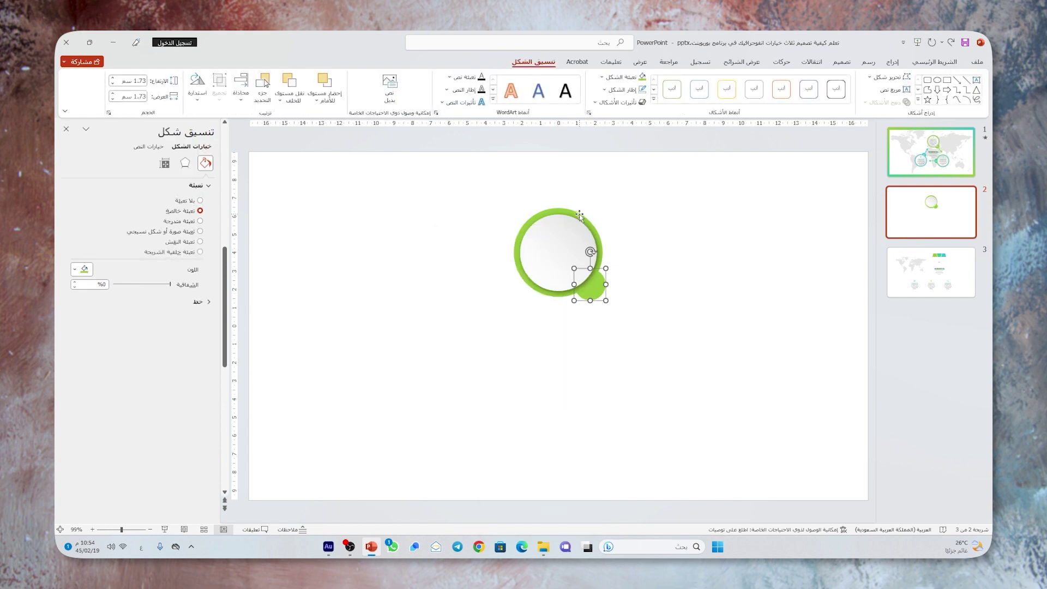
pyautogui.keyDown('shift'); pyautogui.click(579, 215); pyautogui.keyUp('shift')
pyautogui.click(888, 102)
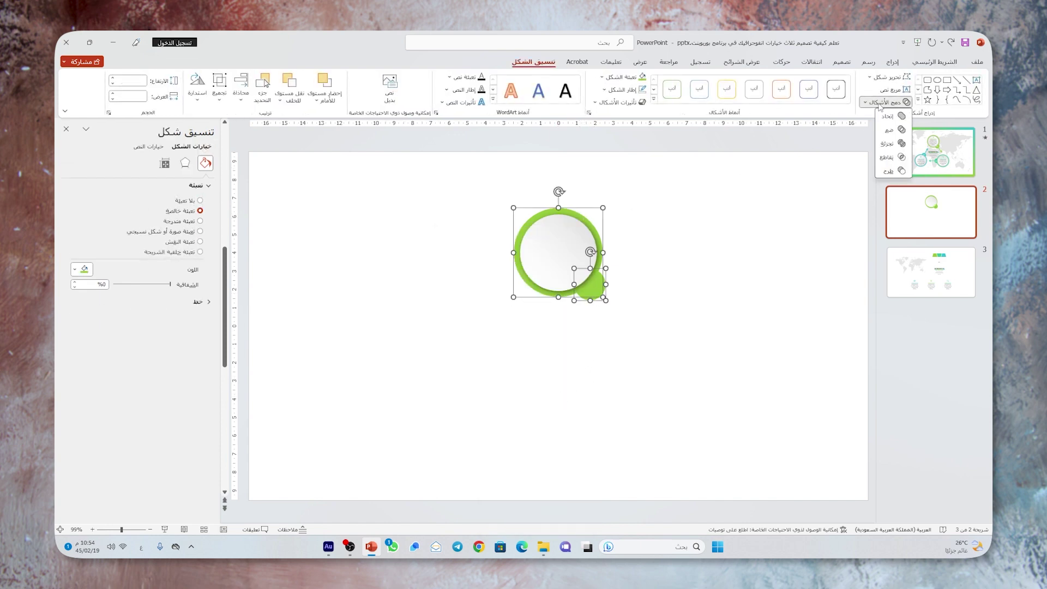
pyautogui.click(890, 117)
pyautogui.click(700, 333)
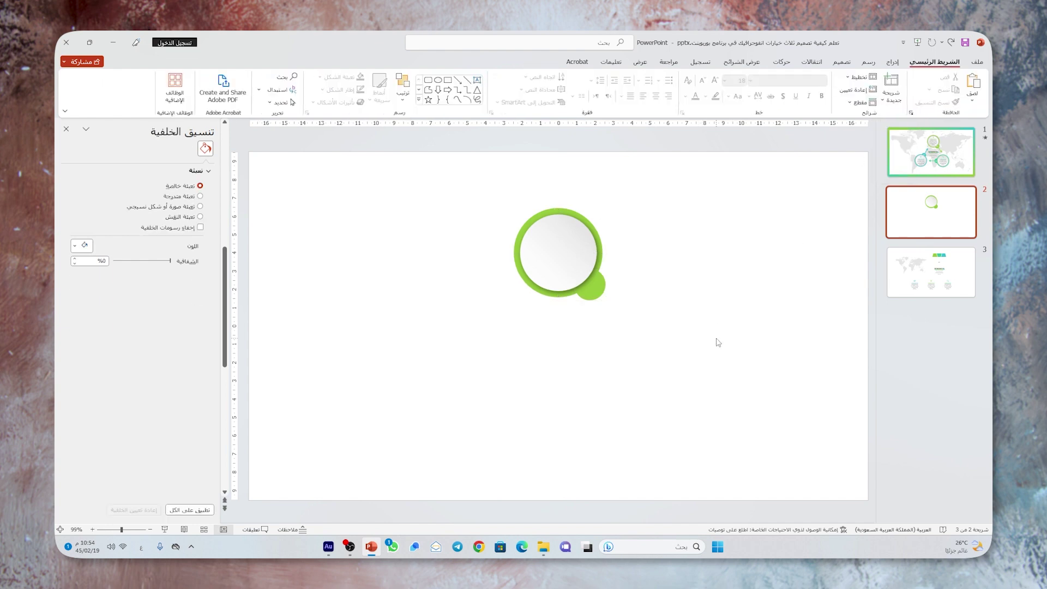
# Step: Pick the straight Line tool from Insert > Shapes
pyautogui.click(891, 62)
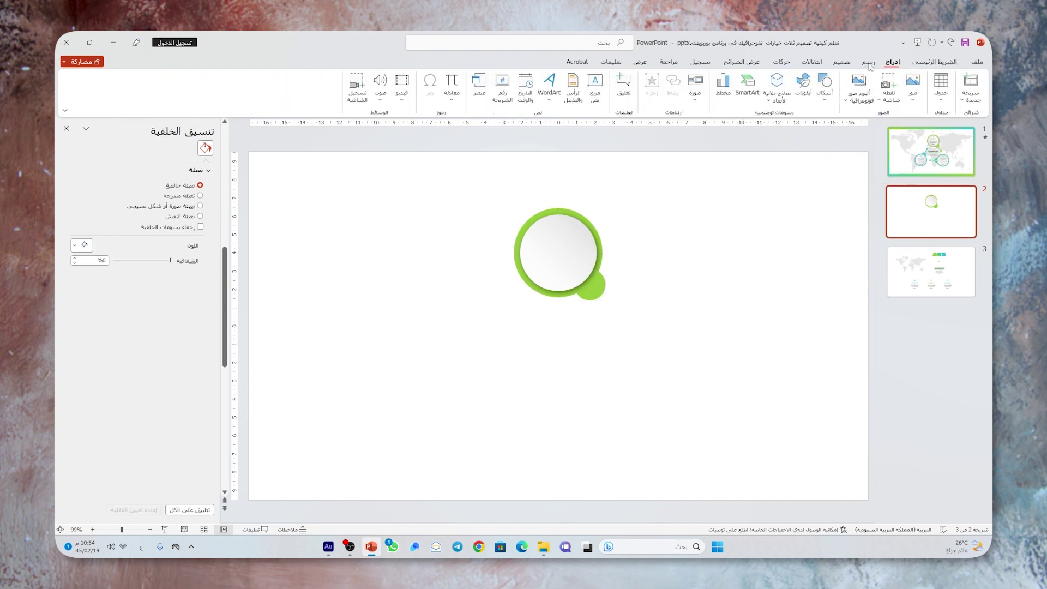
pyautogui.click(824, 91)
pyautogui.click(811, 127)
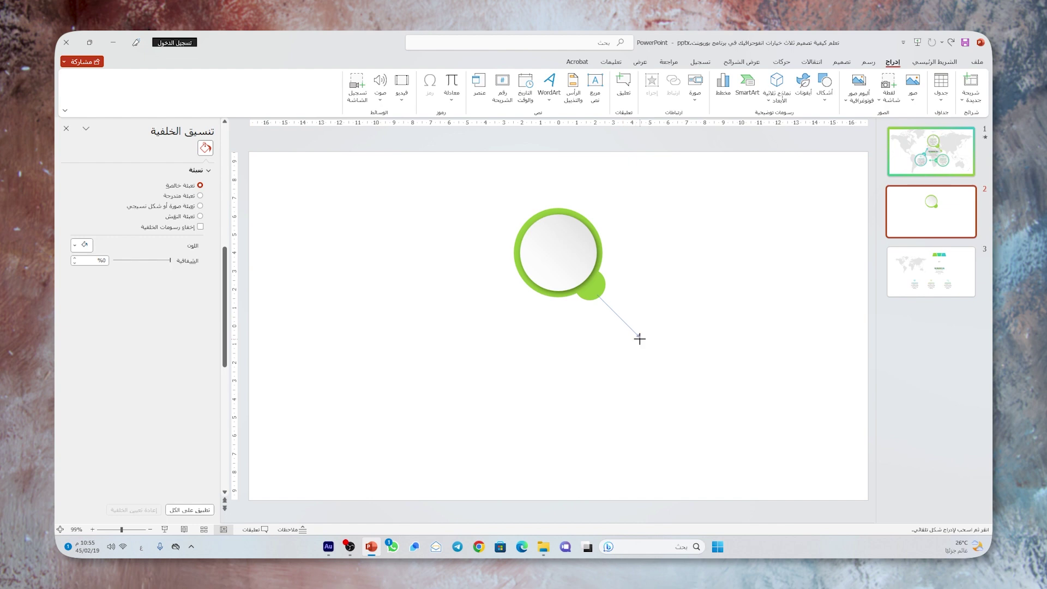
# Step: Draw a line down-right from the small circle and make it green, 3 pt thick
pyautogui.moveTo(639, 339); pyautogui.dragTo(638, 334)
pyautogui.click(701, 299)
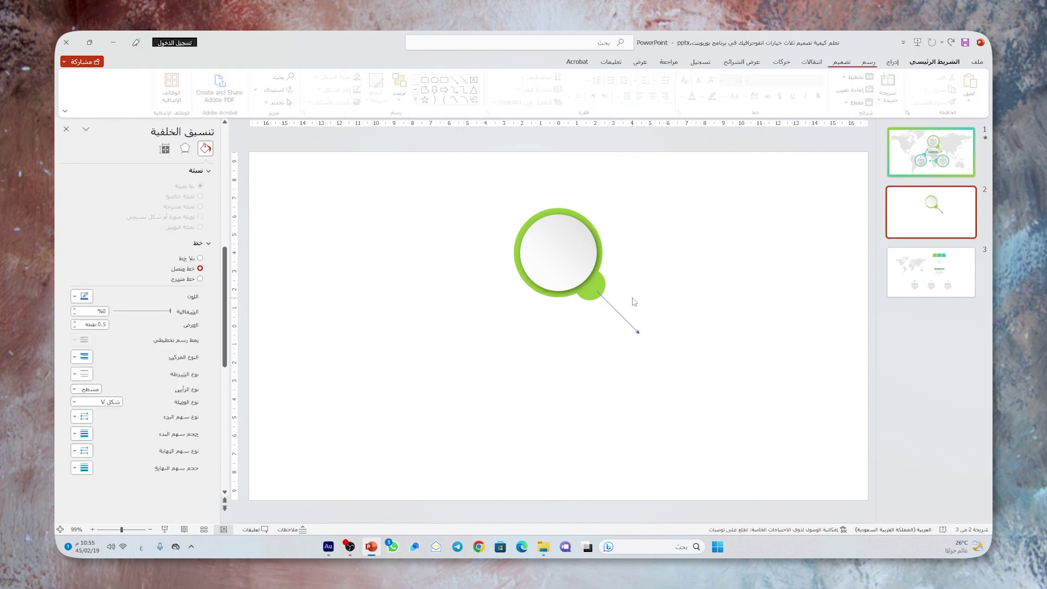
pyautogui.click(637, 335)
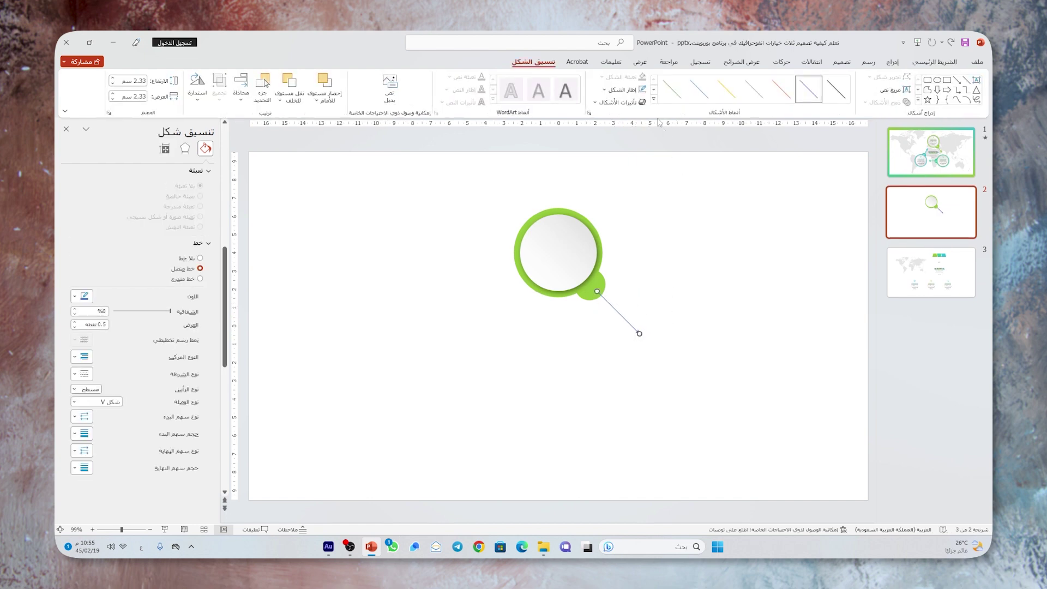
pyautogui.click(621, 89)
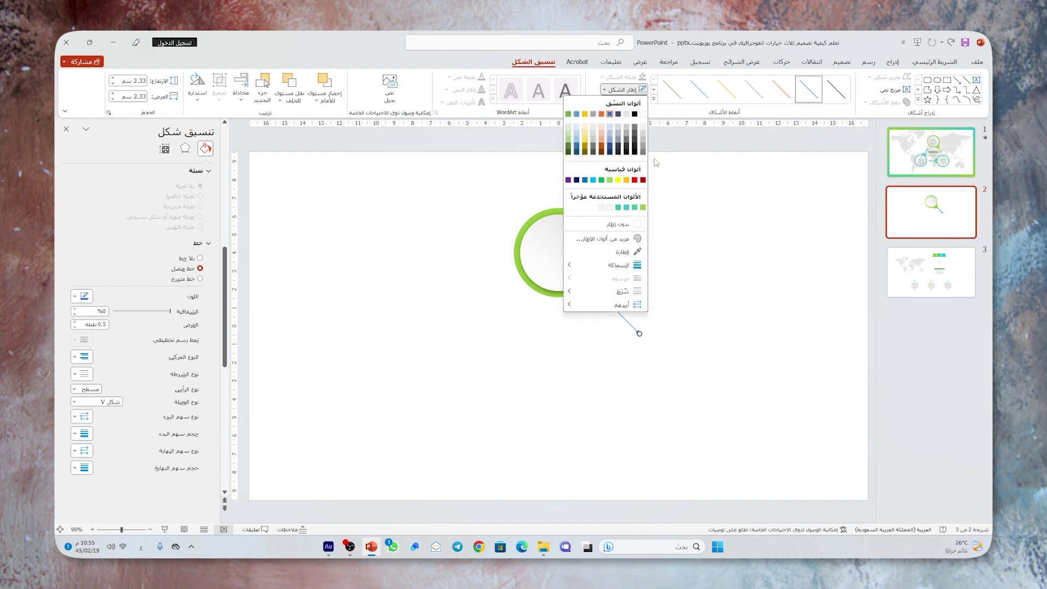
pyautogui.click(643, 207)
pyautogui.click(622, 89)
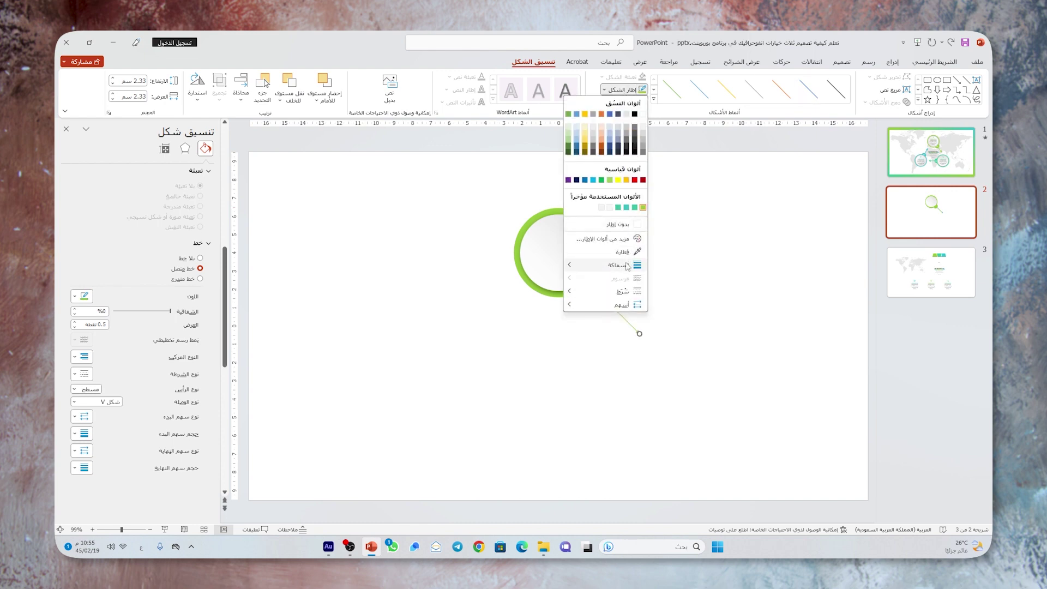
pyautogui.moveTo(605, 265)
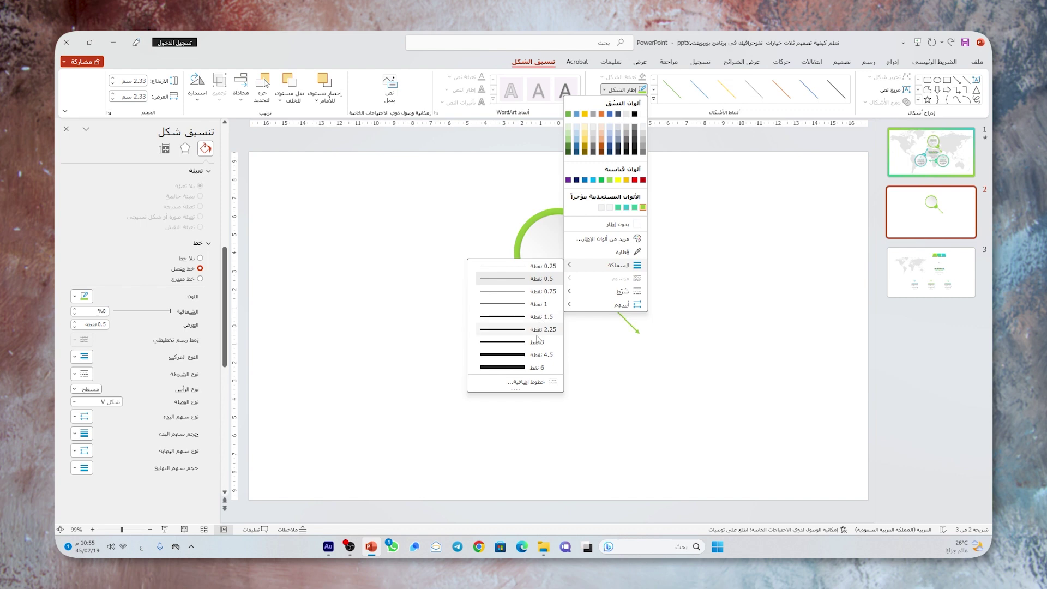
pyautogui.click(537, 342)
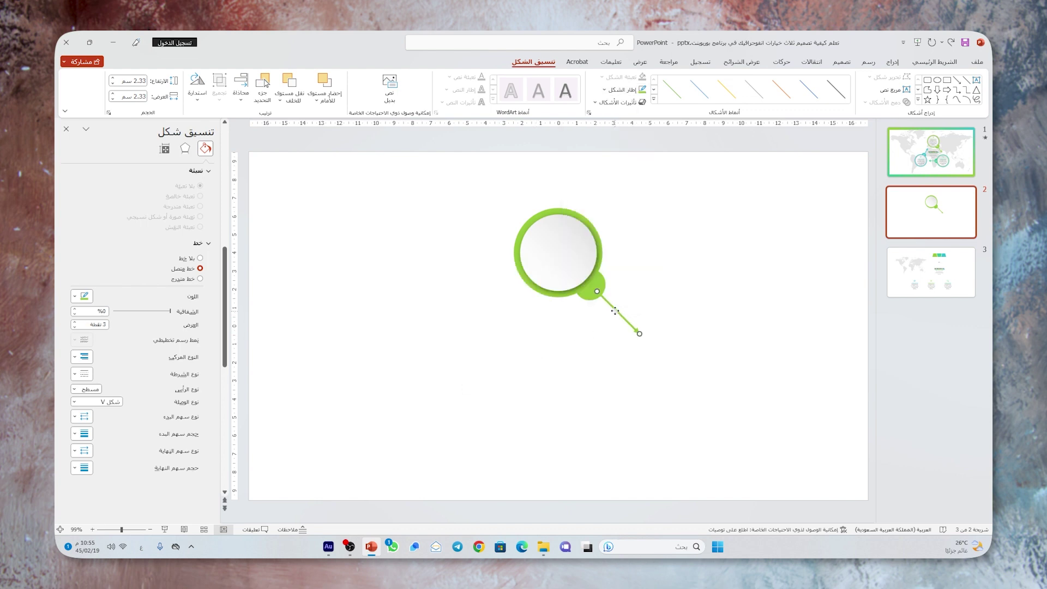
# Step: Move the arrow against the small circle and send it behind
pyautogui.moveTo(615, 310); pyautogui.dragTo(603, 299)
pyautogui.rightClick(604, 301)
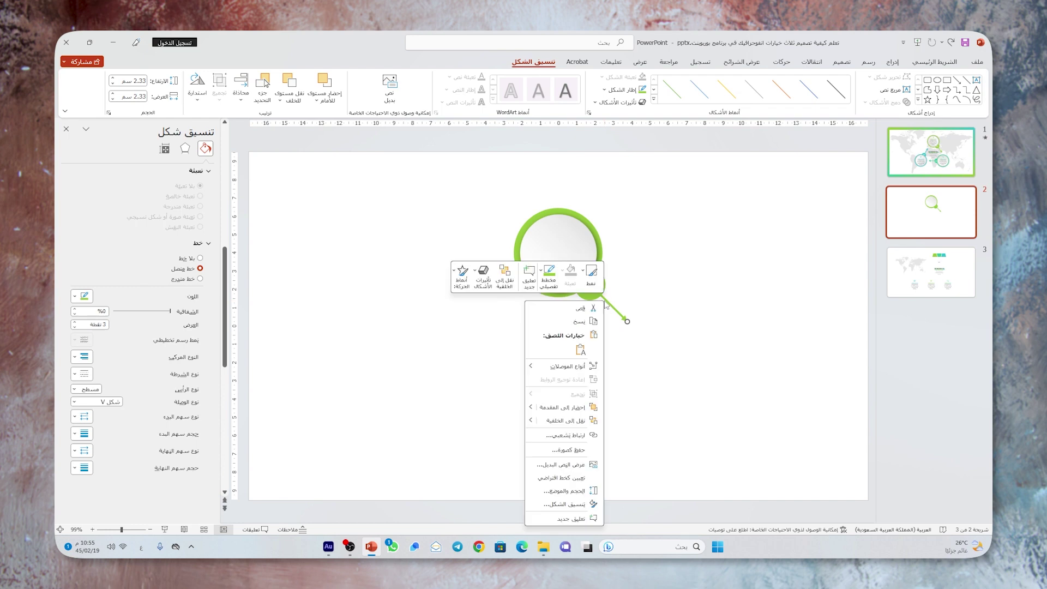
pyautogui.click(578, 421)
pyautogui.click(583, 400)
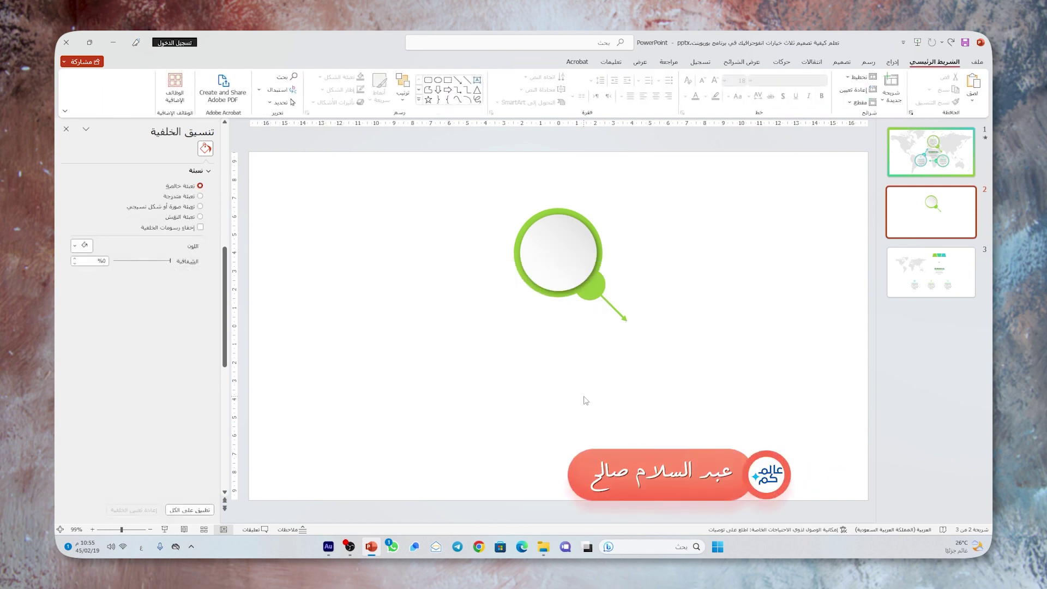
# Step: Group the ring, small circle and arrow into one icon
pyautogui.moveTo(675, 380); pyautogui.dragTo(463, 180)
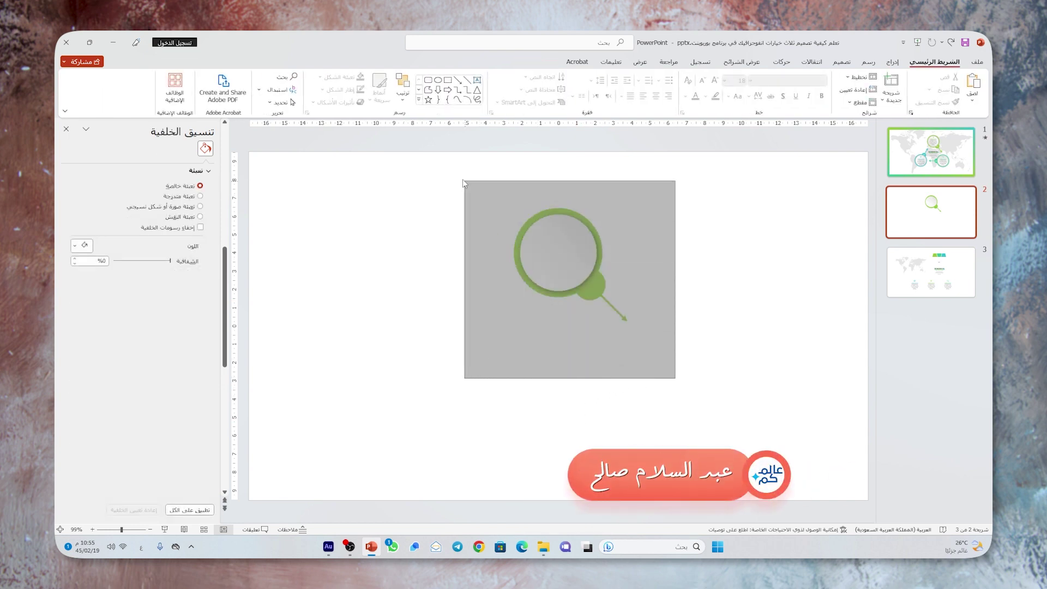
pyautogui.rightClick(547, 249)
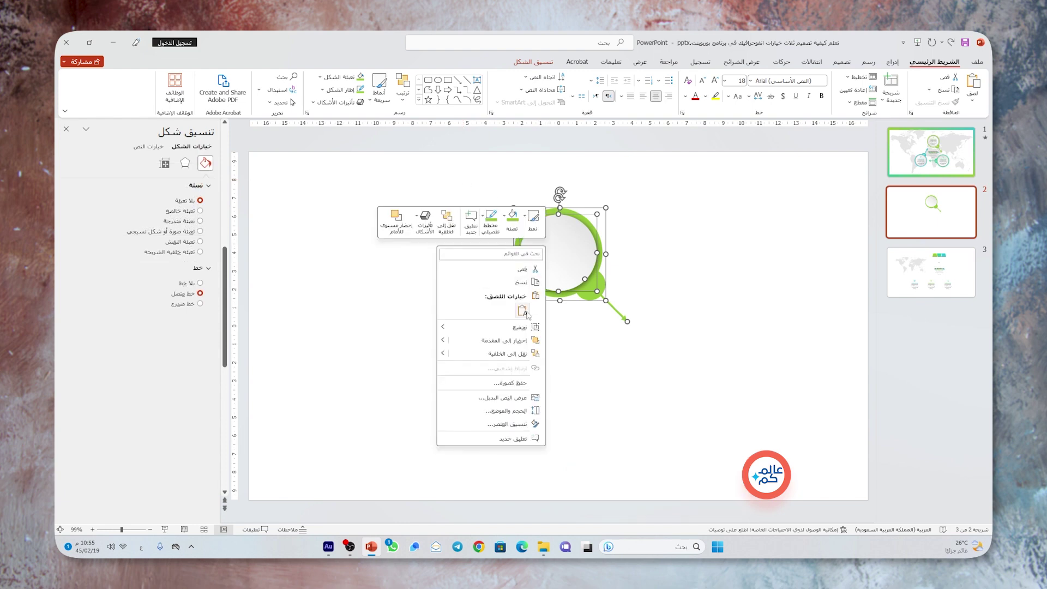
pyautogui.click(428, 331)
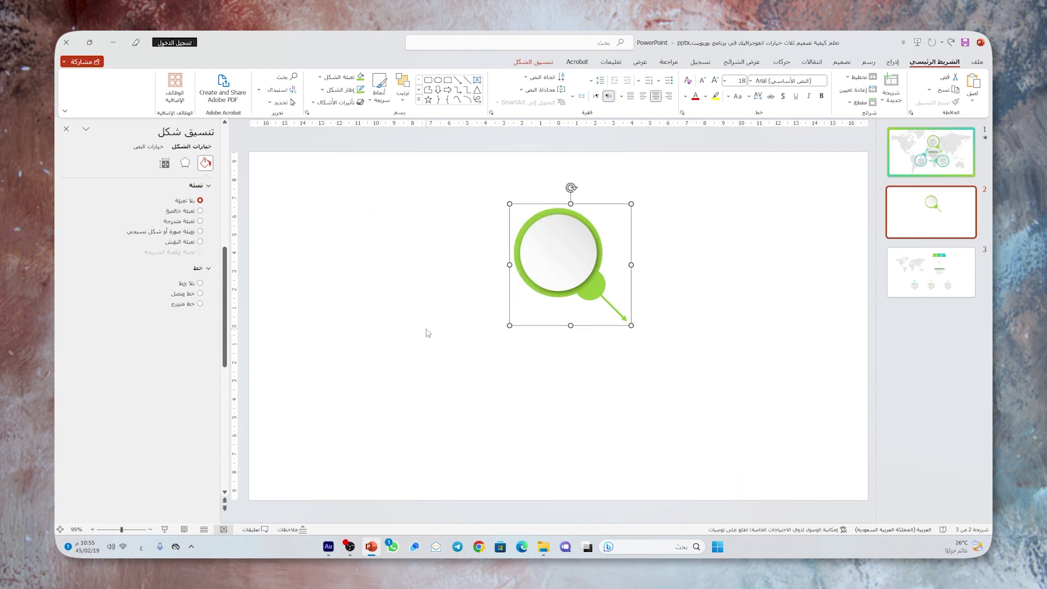
# Step: Rotate the lower icon so its arrow points left and move it to the lower right
pyautogui.moveTo(574, 272)
pyautogui.mouseDown()
pyautogui.moveTo(571, 256)
pyautogui.moveTo(607, 382)
pyautogui.mouseUp()
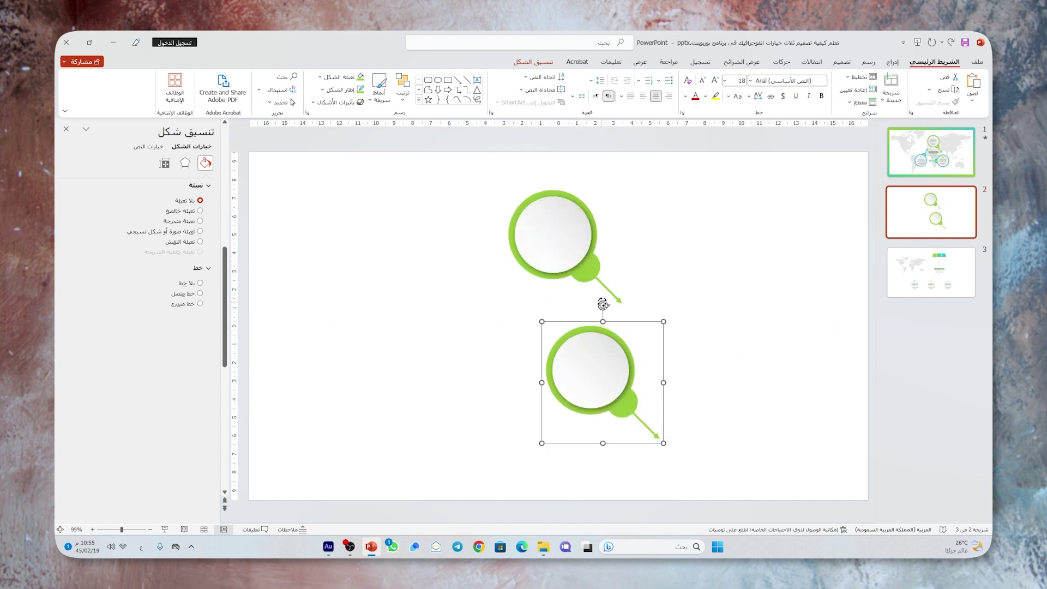
pyautogui.moveTo(602, 303)
pyautogui.mouseDown()
pyautogui.moveTo(669, 471)
pyautogui.moveTo(661, 437)
pyautogui.mouseUp()
pyautogui.moveTo(640, 393)
pyautogui.mouseDown()
pyautogui.moveTo(646, 380)
pyautogui.moveTo(481, 389)
pyautogui.mouseUp()
# Step: Rotate the lower-left icon so its arrow points up-right and nudge the lower icons into place
pyautogui.click(503, 432)
pyautogui.click(493, 409)
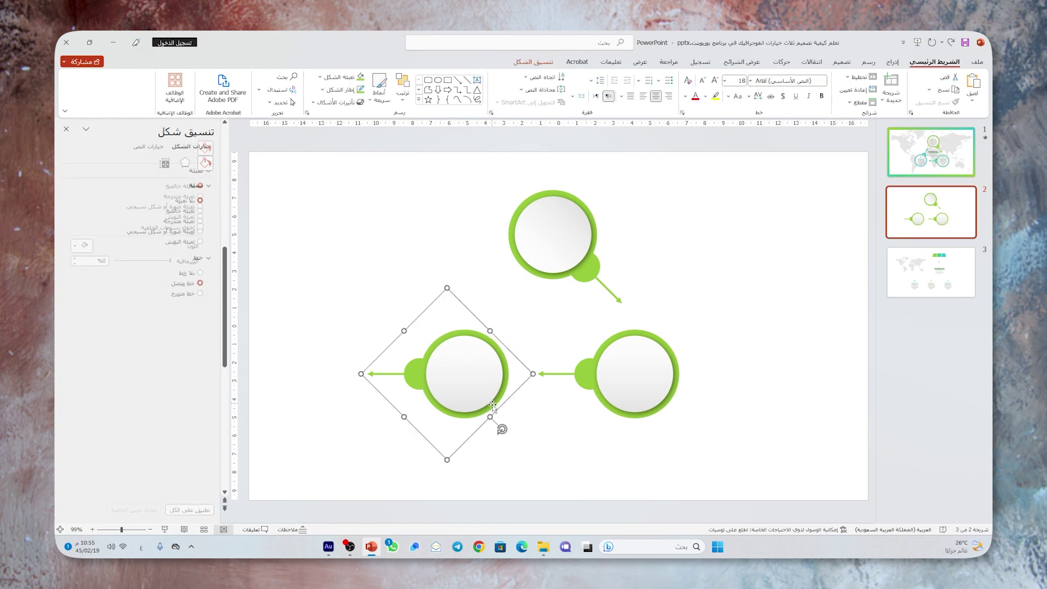
pyautogui.moveTo(500, 429)
pyautogui.mouseDown()
pyautogui.moveTo(387, 439)
pyautogui.moveTo(306, 399)
pyautogui.mouseUp()
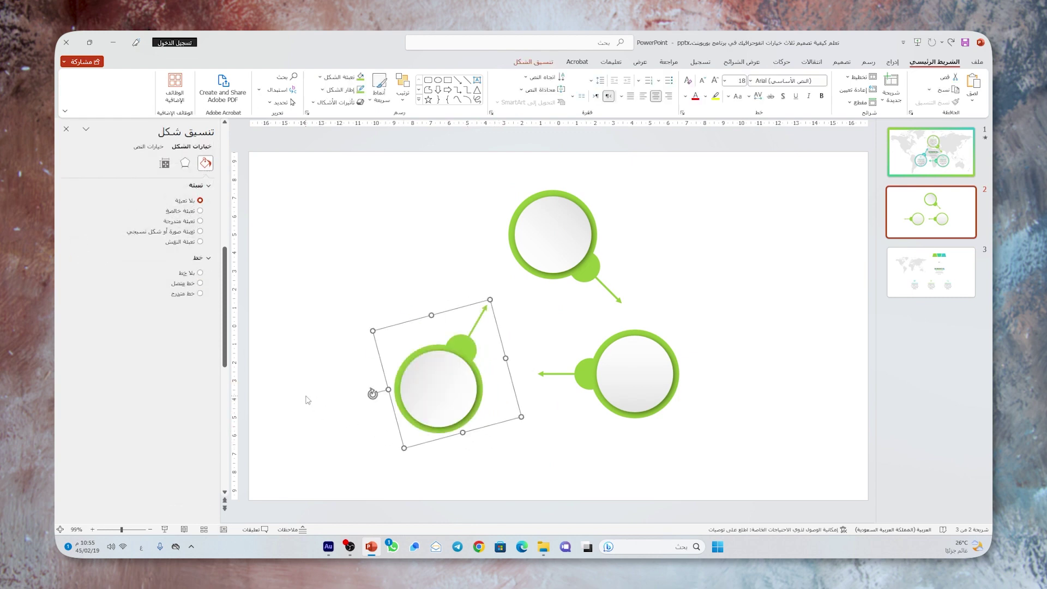
pyautogui.moveTo(369, 393); pyautogui.dragTo(367, 374)
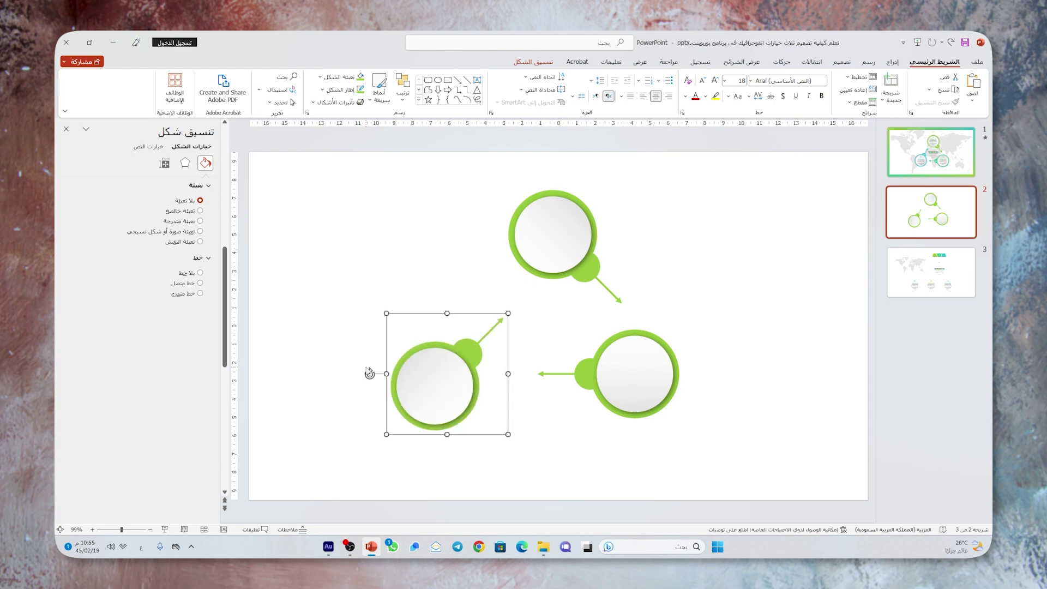
pyautogui.moveTo(448, 395); pyautogui.dragTo(469, 367)
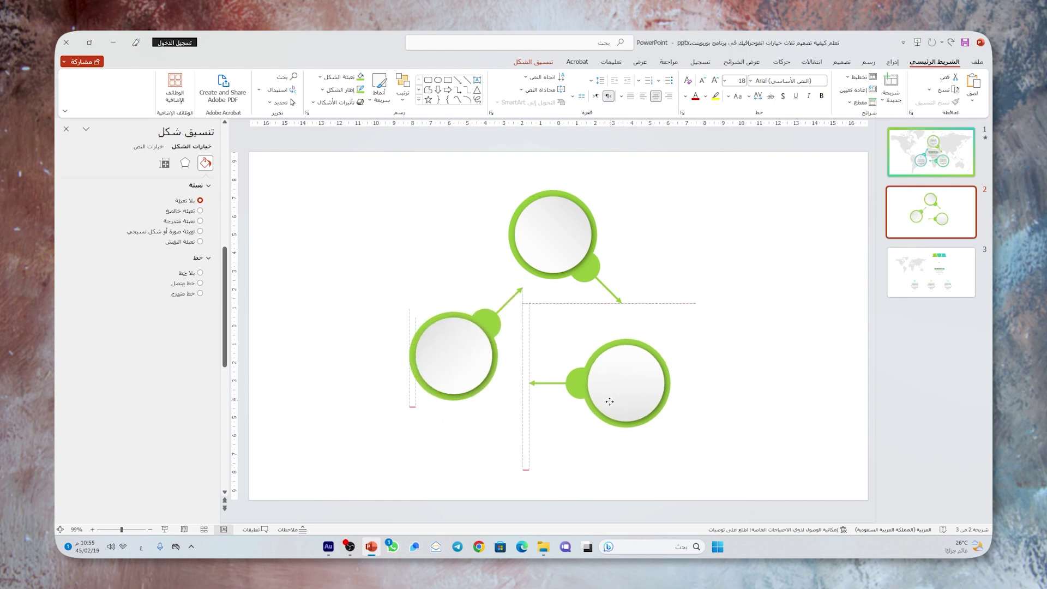
pyautogui.moveTo(620, 391); pyautogui.dragTo(611, 401)
pyautogui.moveTo(455, 361); pyautogui.dragTo(460, 369)
# Step: Tilt the top icon's arrow steeper downward and fine-tune all three icons into a triangle
pyautogui.click(549, 277)
pyautogui.moveTo(568, 167); pyautogui.dragTo(585, 170)
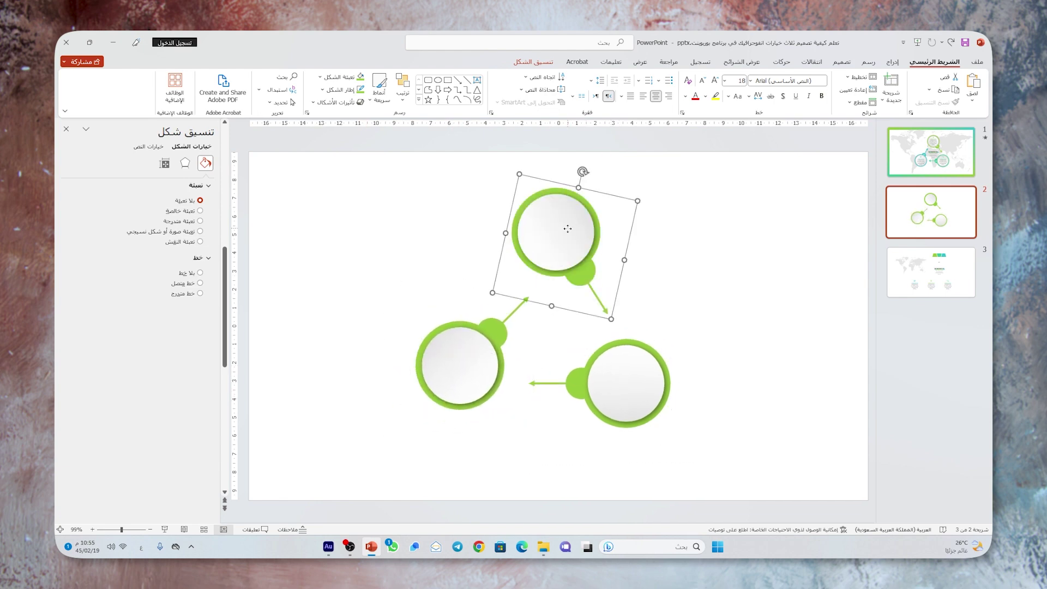
pyautogui.moveTo(567, 232); pyautogui.dragTo(572, 238)
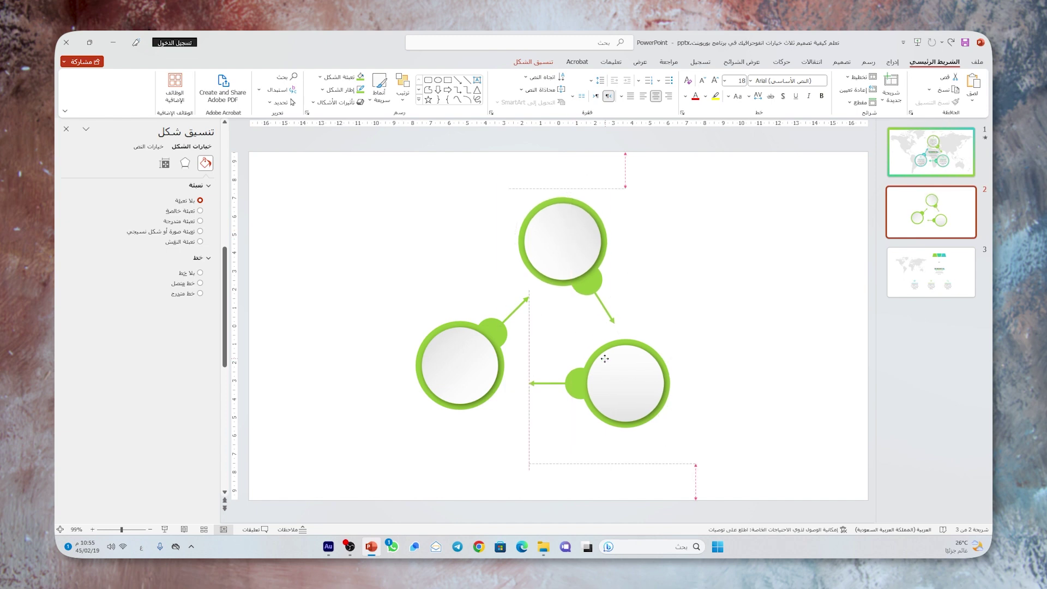
pyautogui.moveTo(465, 367); pyautogui.dragTo(472, 367)
pyautogui.click(472, 367)
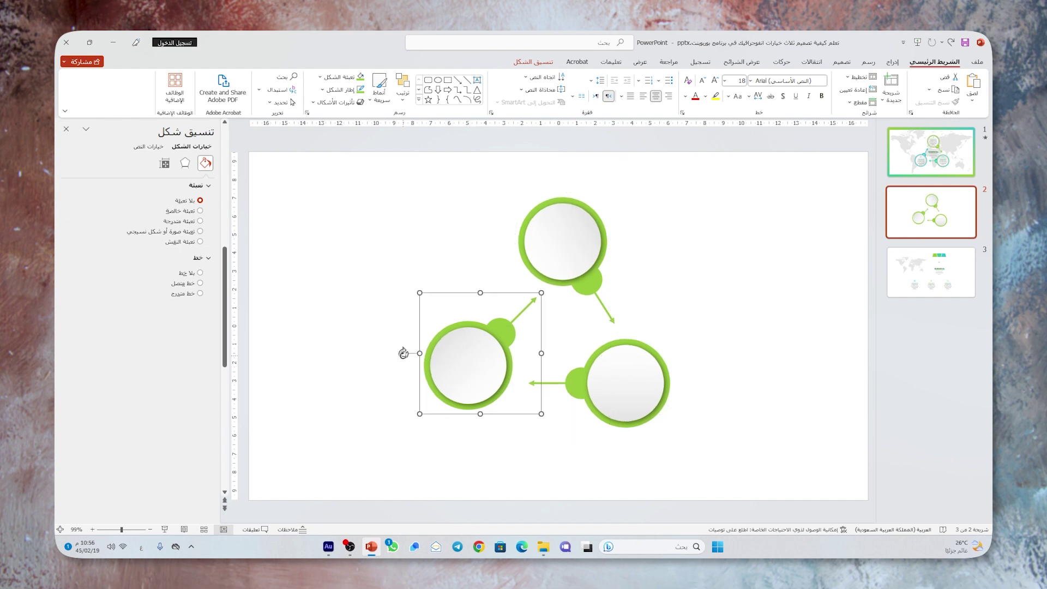
pyautogui.moveTo(404, 353); pyautogui.dragTo(403, 370)
pyautogui.moveTo(606, 377); pyautogui.dragTo(599, 375)
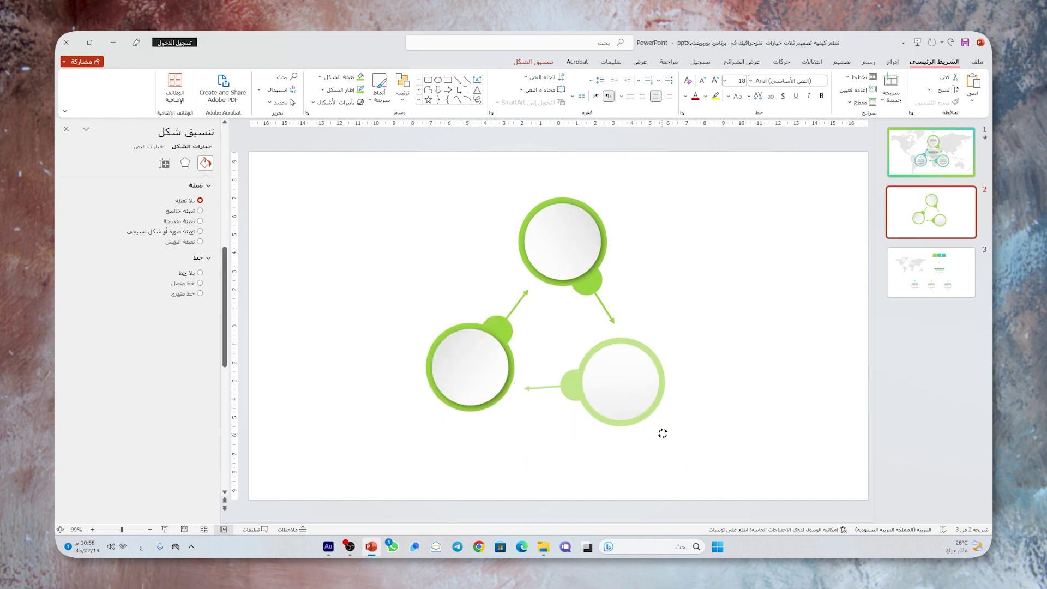
# Step: Select all three icons and group them into one cycle diagram
pyautogui.click(578, 287)
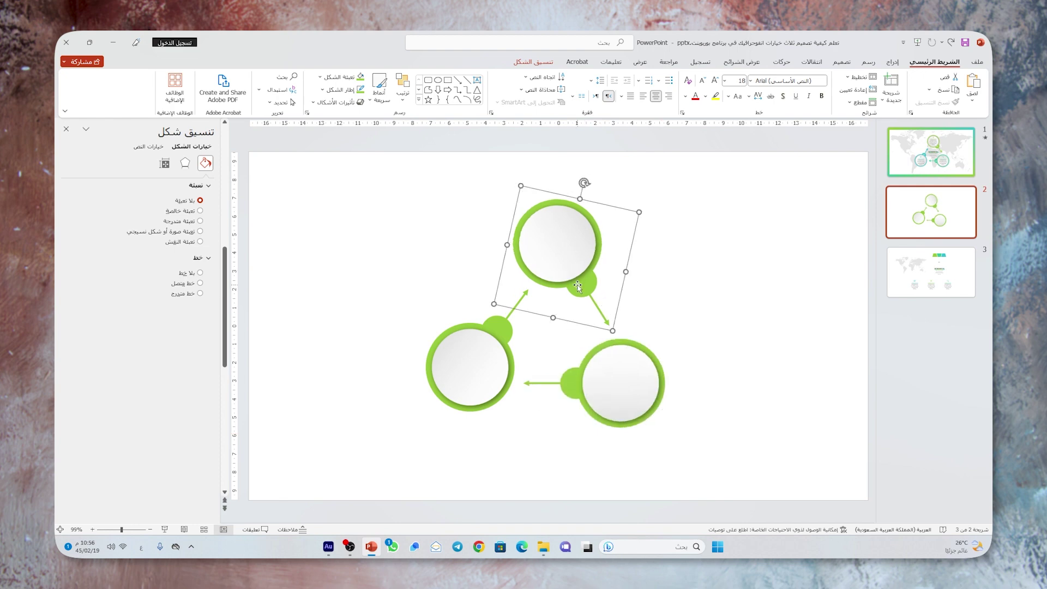
pyautogui.keyDown('shift'); pyautogui.click(592, 360); pyautogui.keyUp('shift')
pyautogui.keyDown('shift'); pyautogui.click(471, 366); pyautogui.keyUp('shift')
pyautogui.rightClick(471, 366)
pyautogui.moveTo(417, 246)
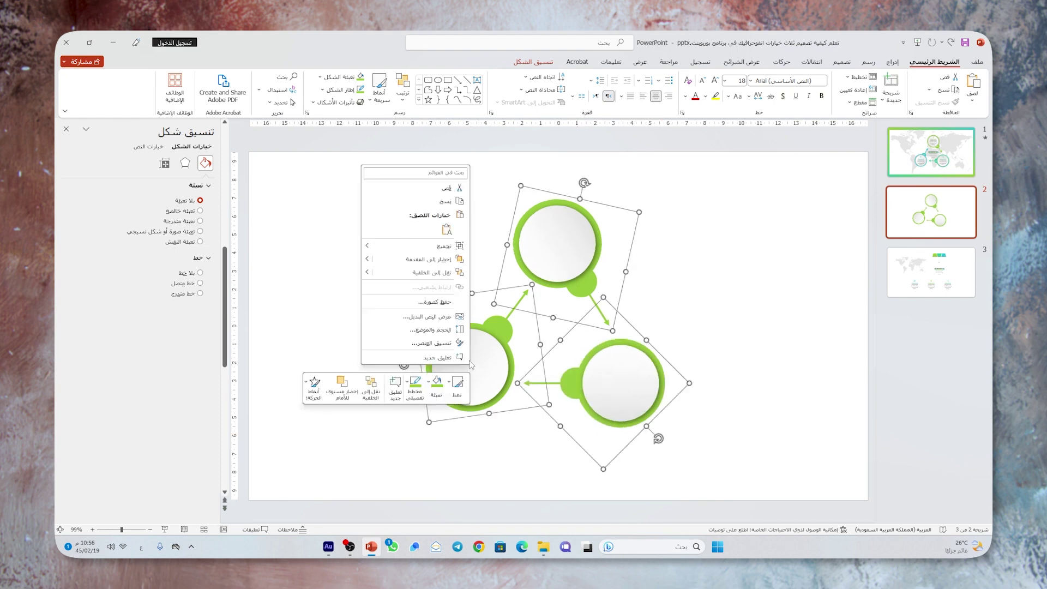
pyautogui.click(354, 248)
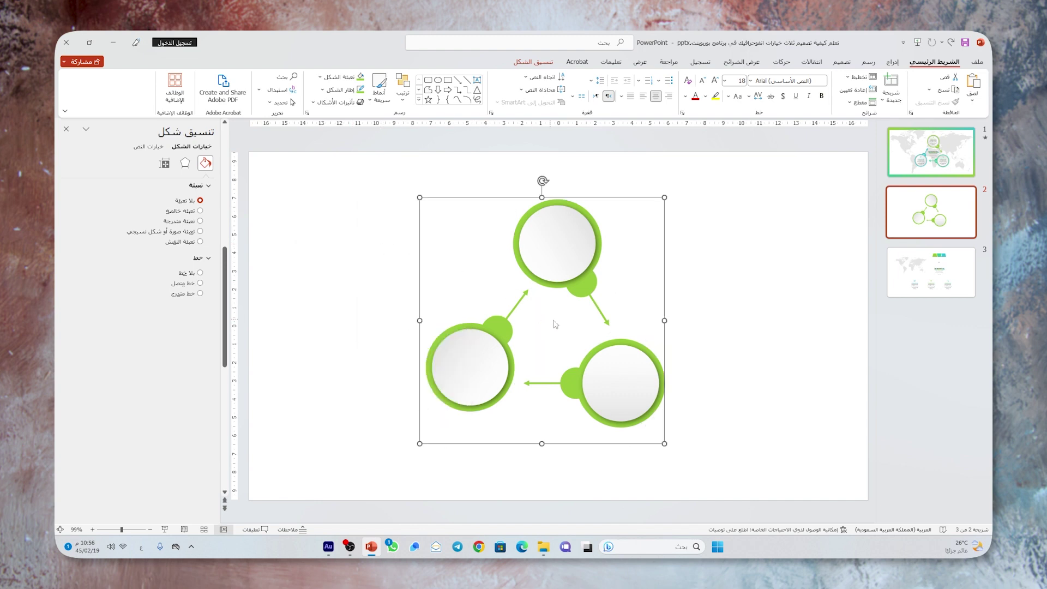
# Step: Align the cycle diagram to the slide's centre and middle
pyautogui.click(402, 87)
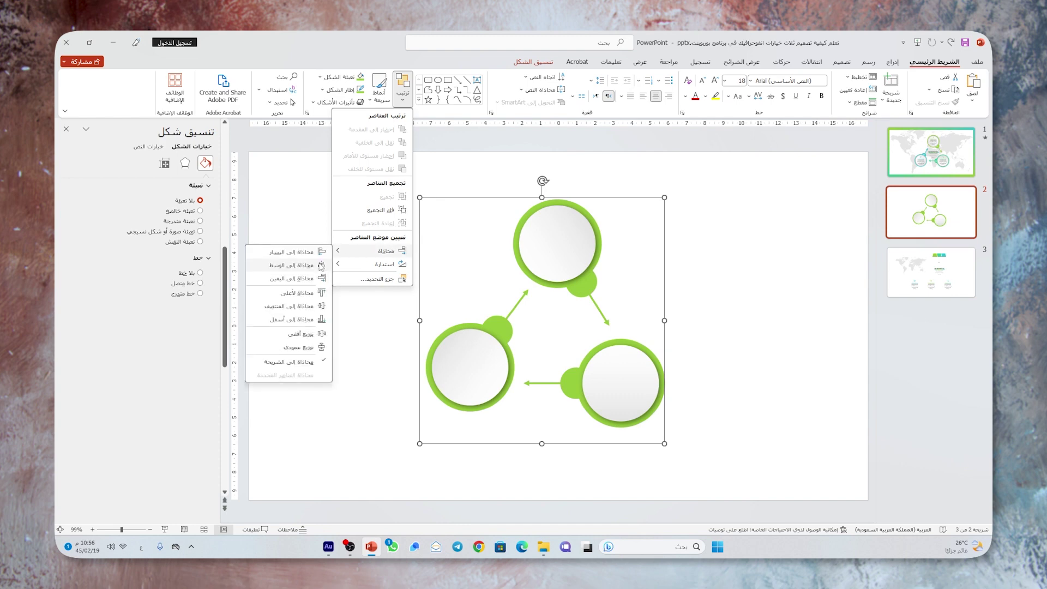
pyautogui.click(322, 266)
pyautogui.click(402, 98)
pyautogui.moveTo(384, 250)
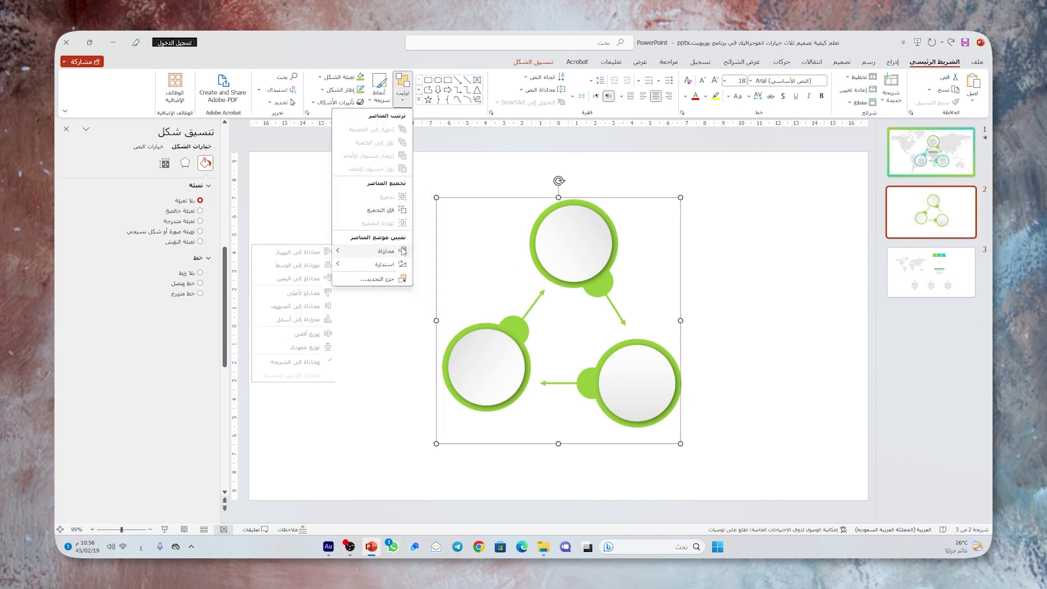
pyautogui.click(320, 307)
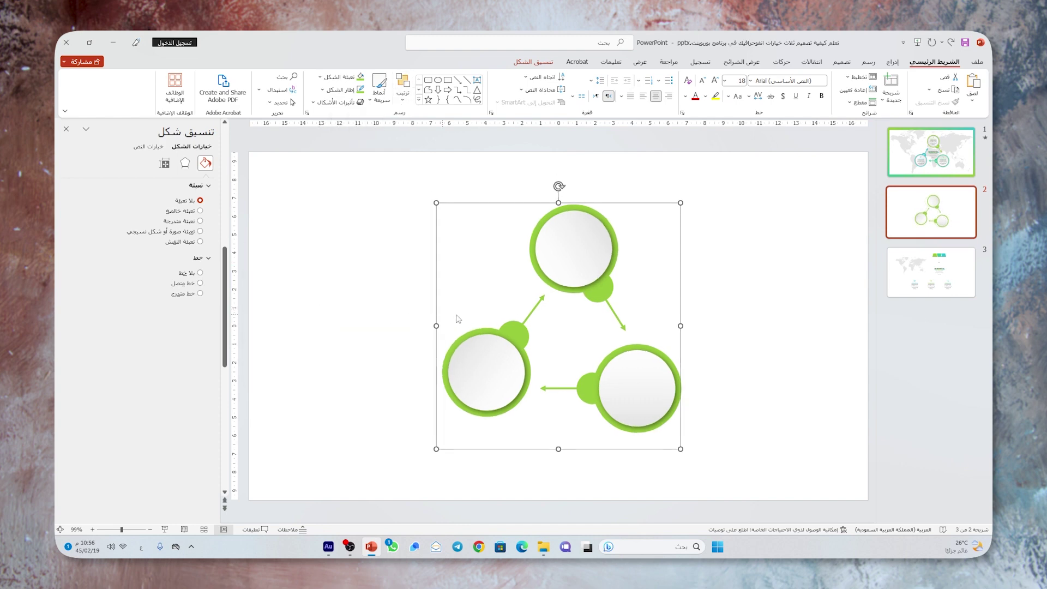
# Step: Ungroup the diagram back into three separate ring icons
pyautogui.rightClick(567, 268)
pyautogui.moveTo(536, 346)
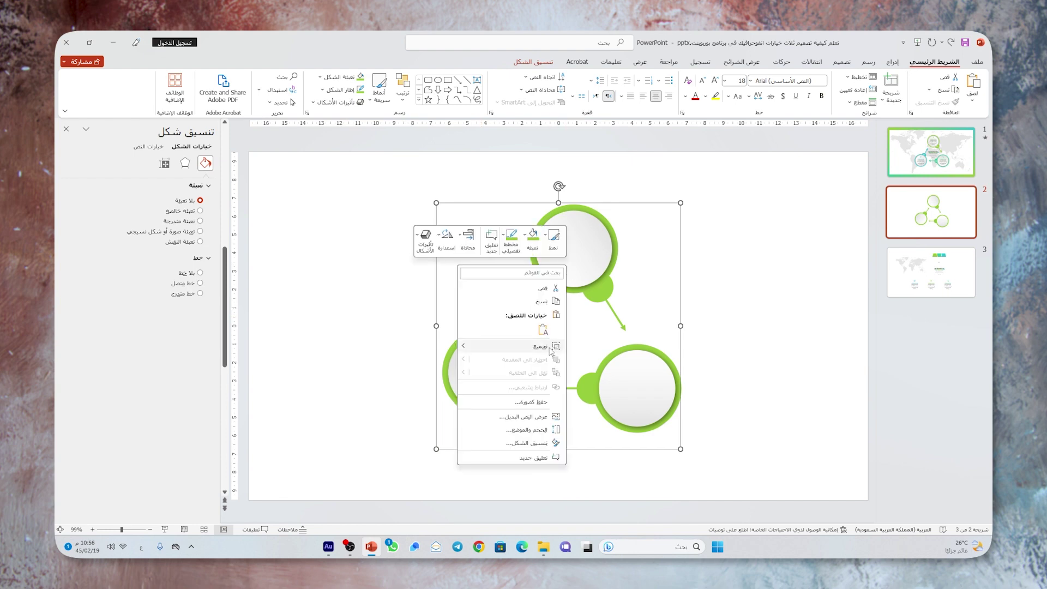
pyautogui.click(435, 375)
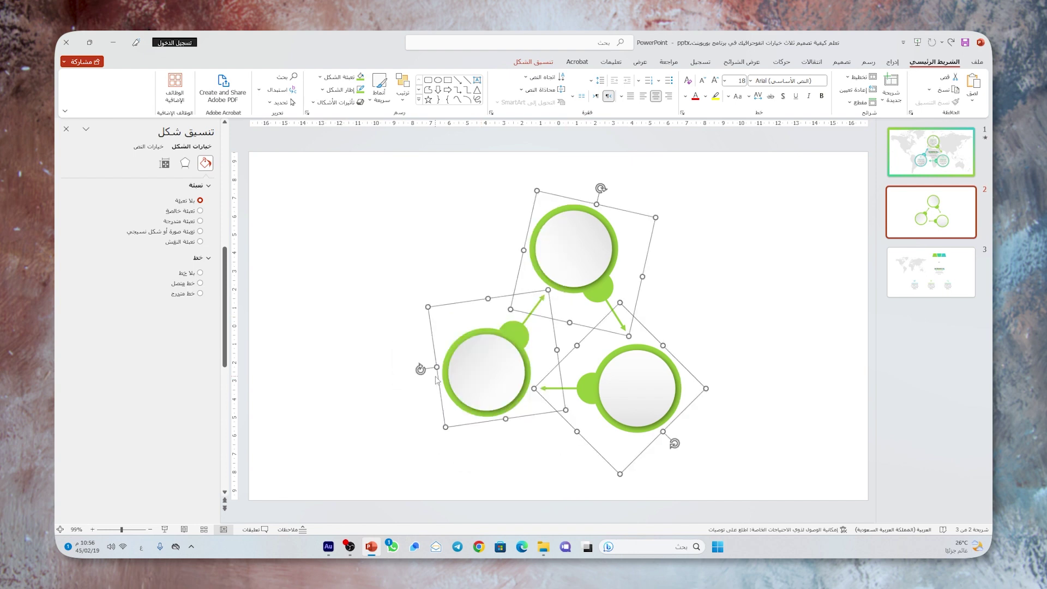
pyautogui.click(428, 390)
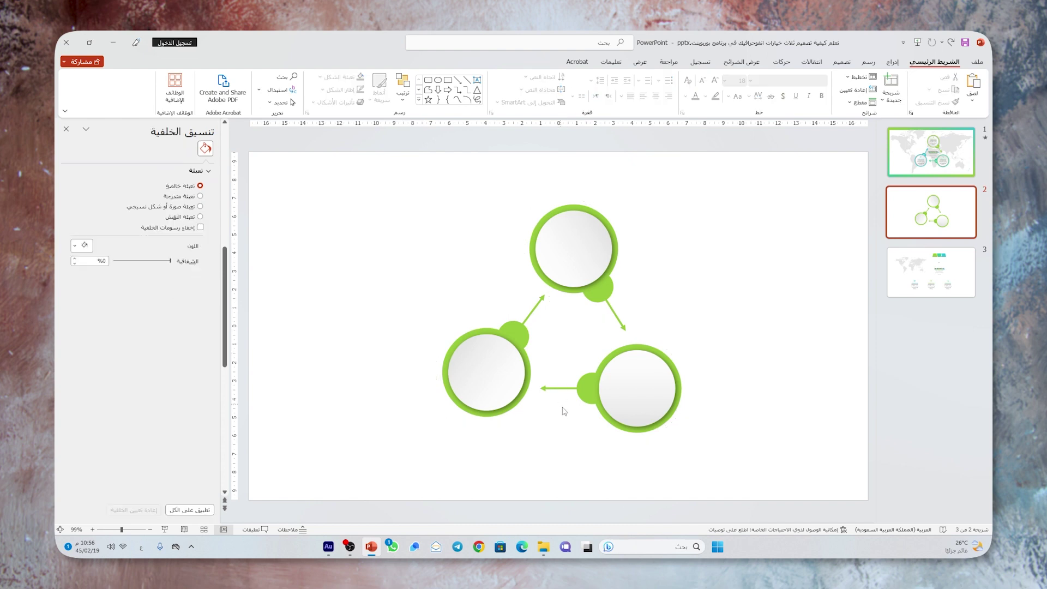
# Step: Fill the bottom-right circle teal and the left circle mint-teal
pyautogui.click(628, 347)
pyautogui.click(598, 357)
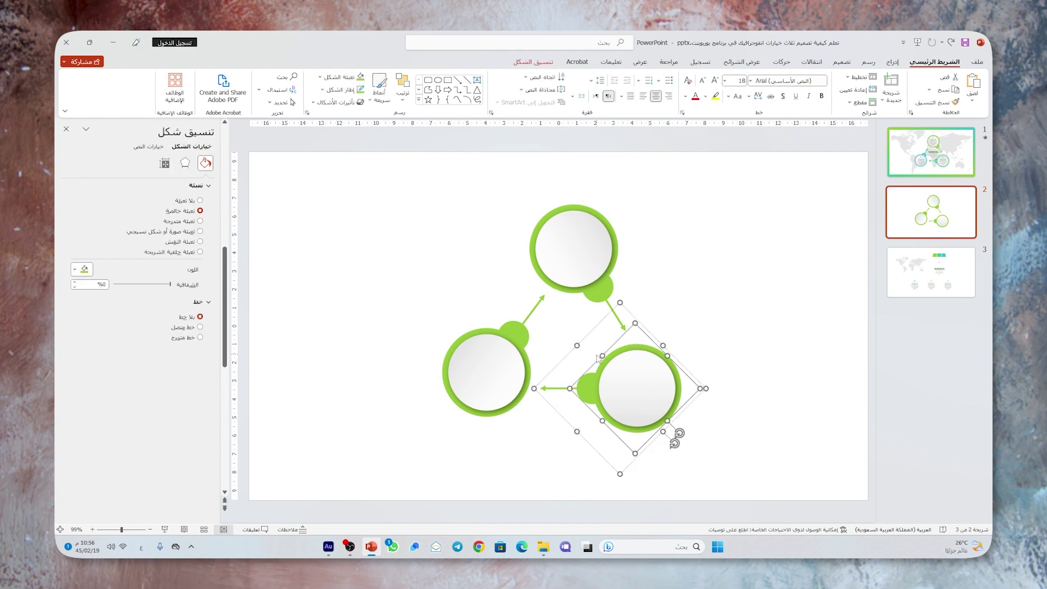
pyautogui.click(86, 269)
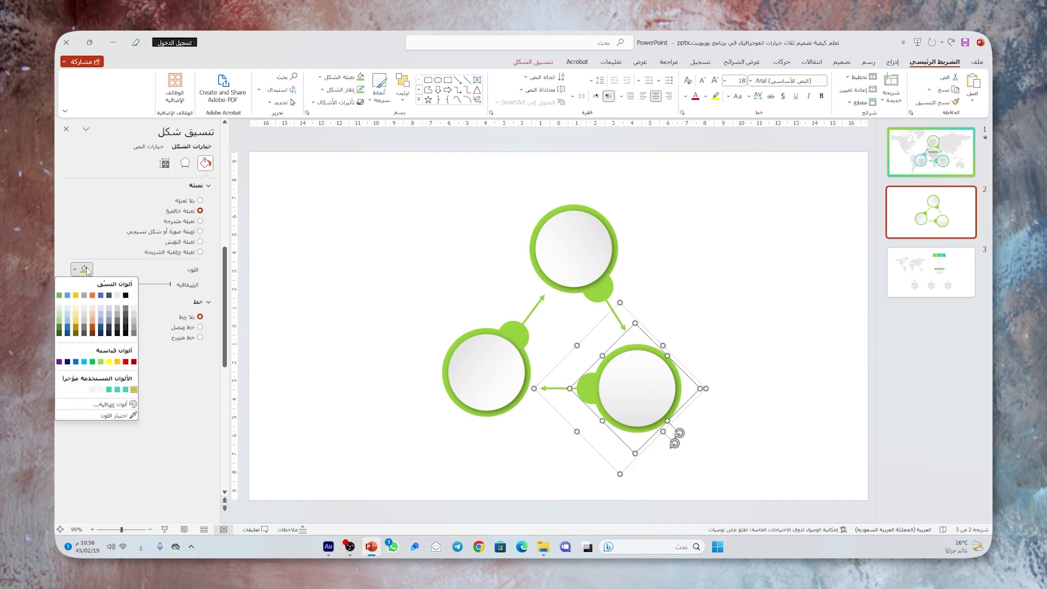
pyautogui.click(125, 389)
pyautogui.click(494, 322)
pyautogui.click(504, 327)
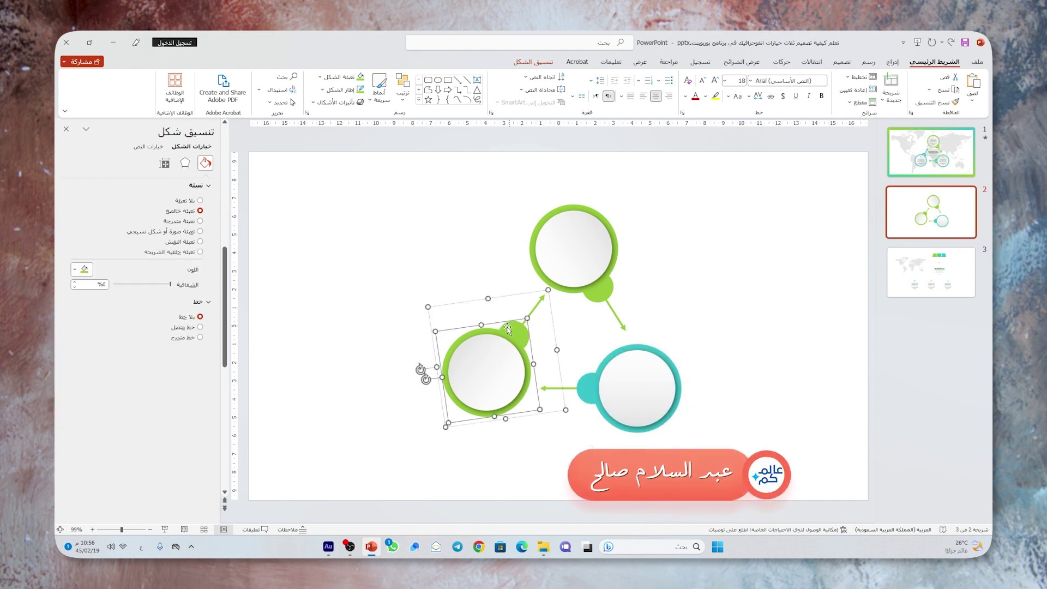
pyautogui.click(85, 269)
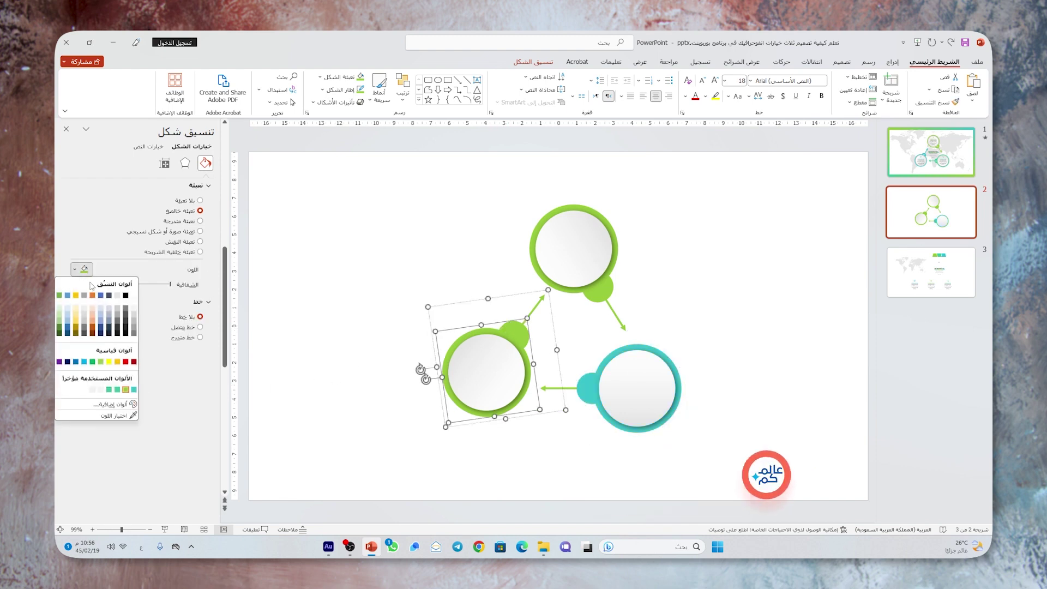
pyautogui.click(118, 389)
# Step: Recolour the left-pointing arrow teal and the diagonal arrow mint-teal
pyautogui.click(402, 386)
pyautogui.click(545, 388)
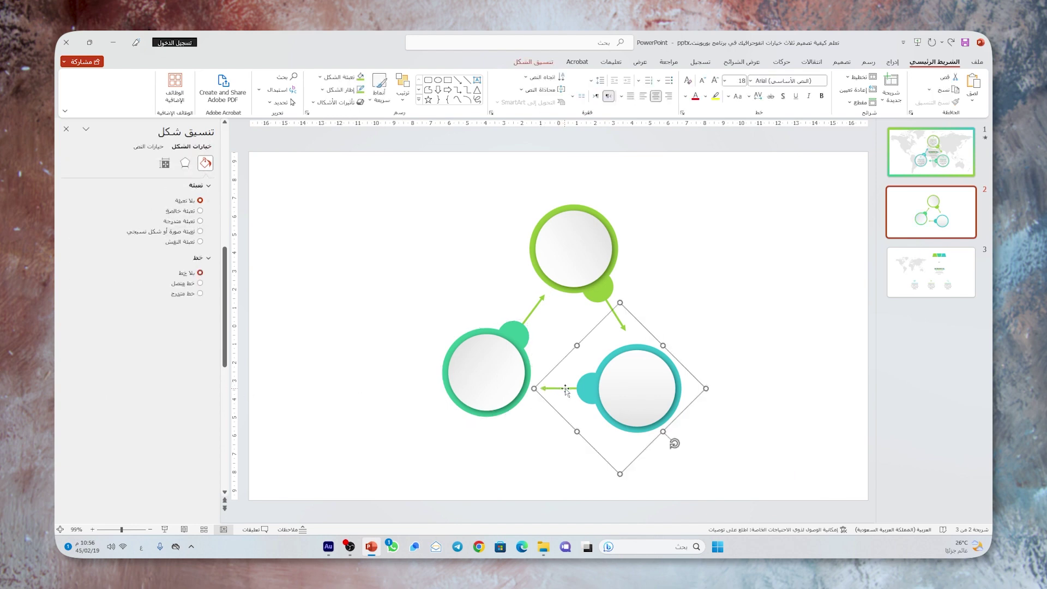
pyautogui.click(76, 296)
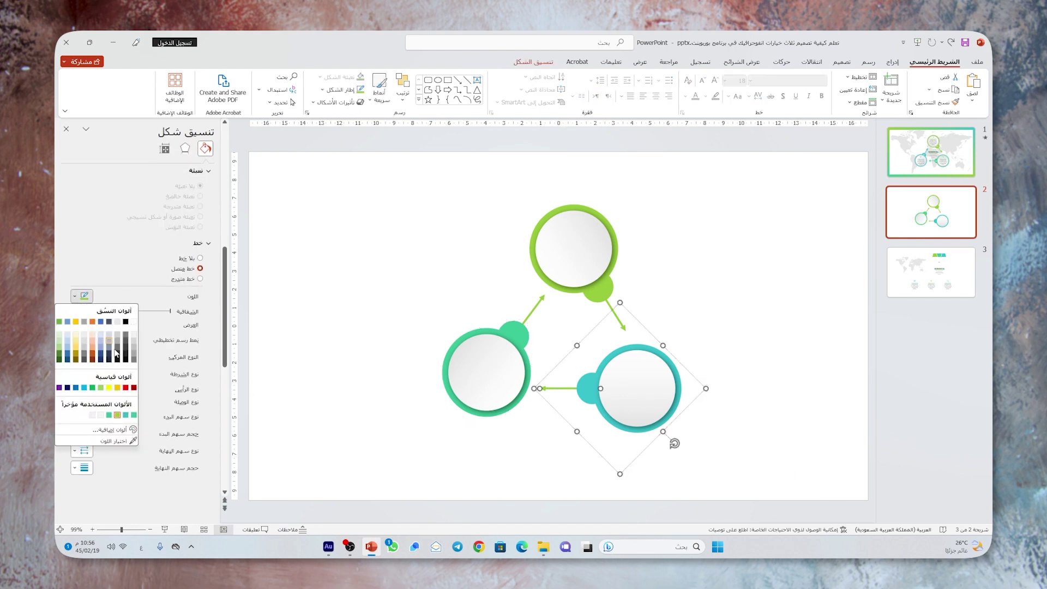
pyautogui.click(126, 415)
pyautogui.click(538, 301)
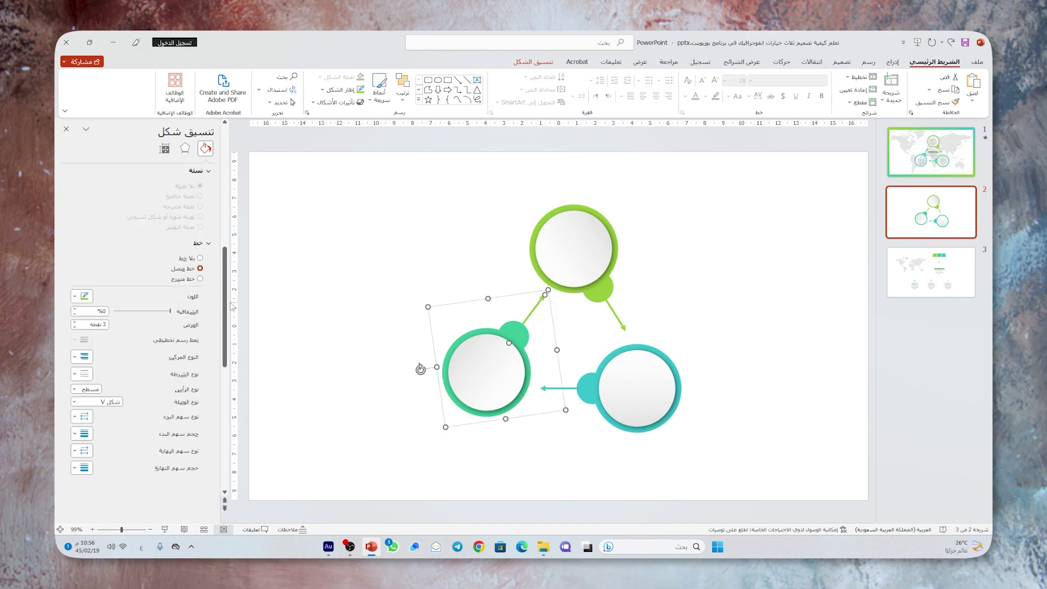
pyautogui.click(75, 296)
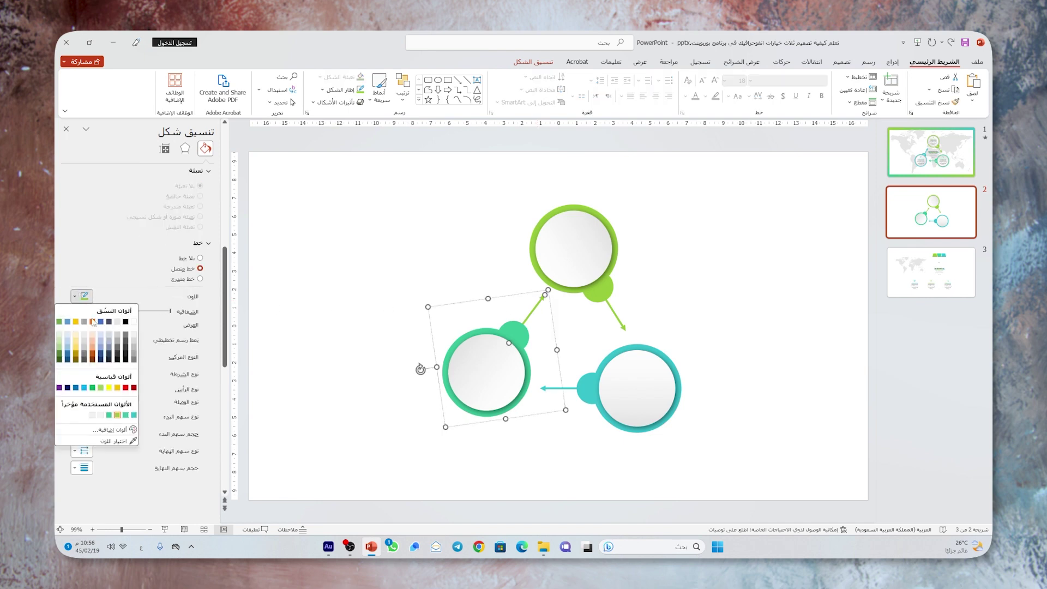
pyautogui.click(129, 416)
pyautogui.click(315, 371)
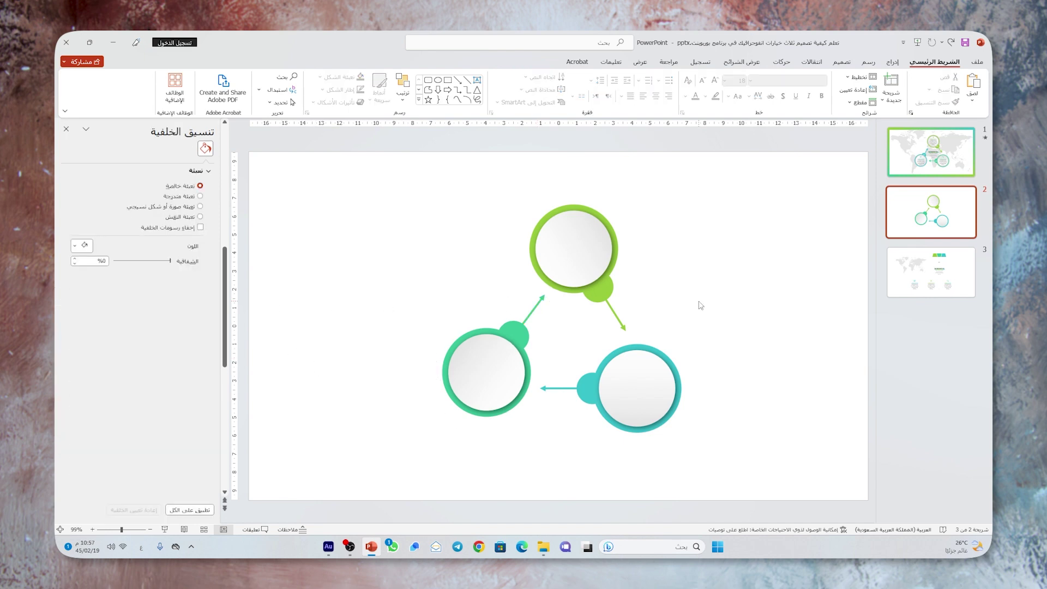
# Step: Copy slide 3's three LOREM IPSUM text groups and return to slide 2
pyautogui.click(927, 273)
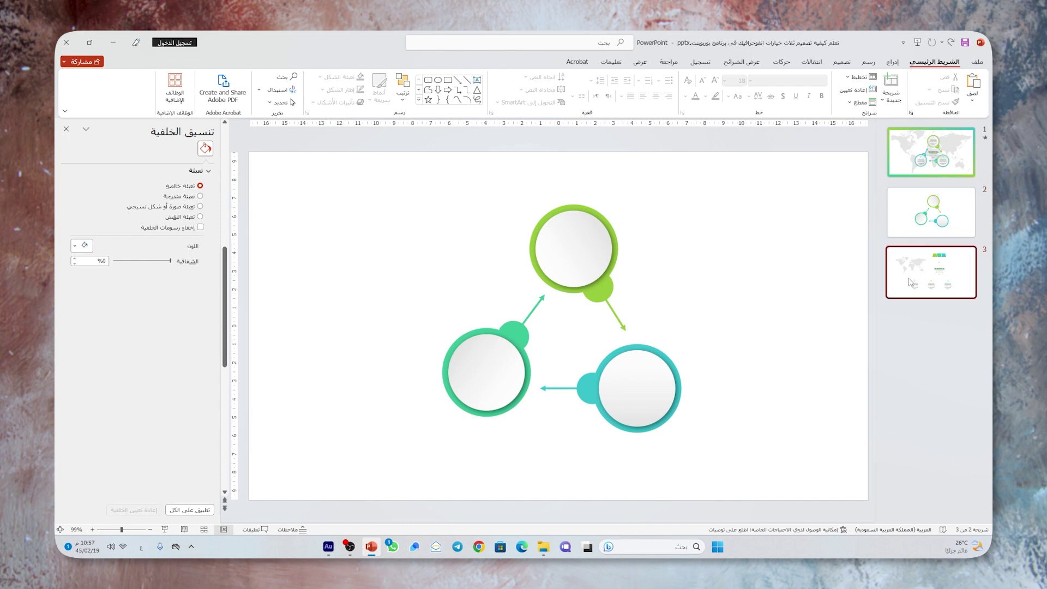
pyautogui.click(683, 378)
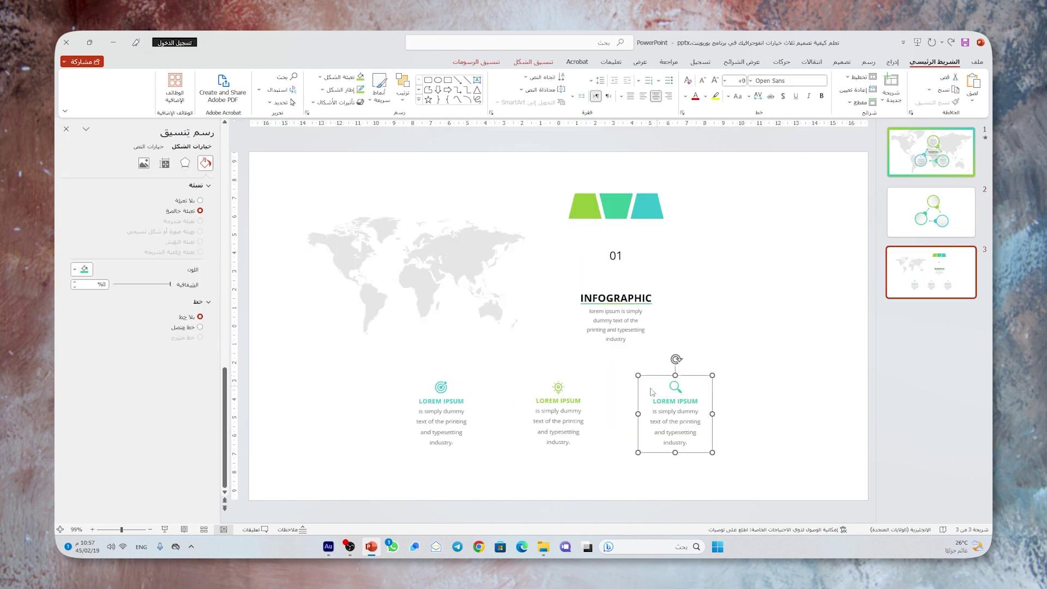
pyautogui.keyDown('shift'); pyautogui.click(558, 410); pyautogui.keyUp('shift')
pyautogui.keyDown('shift'); pyautogui.click(444, 410); pyautogui.keyUp('shift')
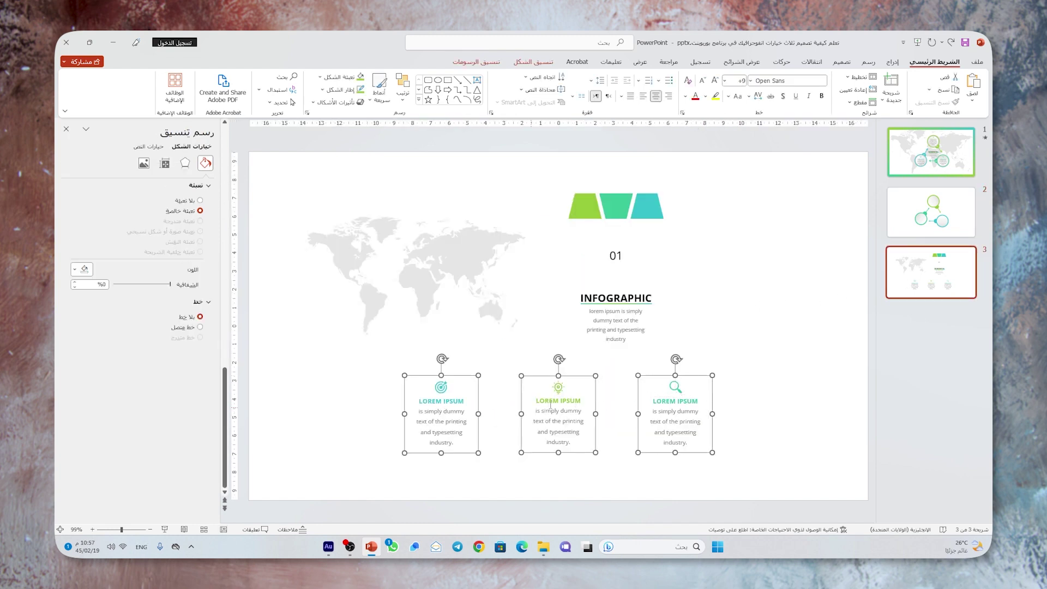
pyautogui.hotkey('ctrl', 'c')
pyautogui.click(931, 212)
# Step: Paste the text groups and centre them in the left, top green and bottom-right teal circles
pyautogui.hotkey('ctrl', 'v')
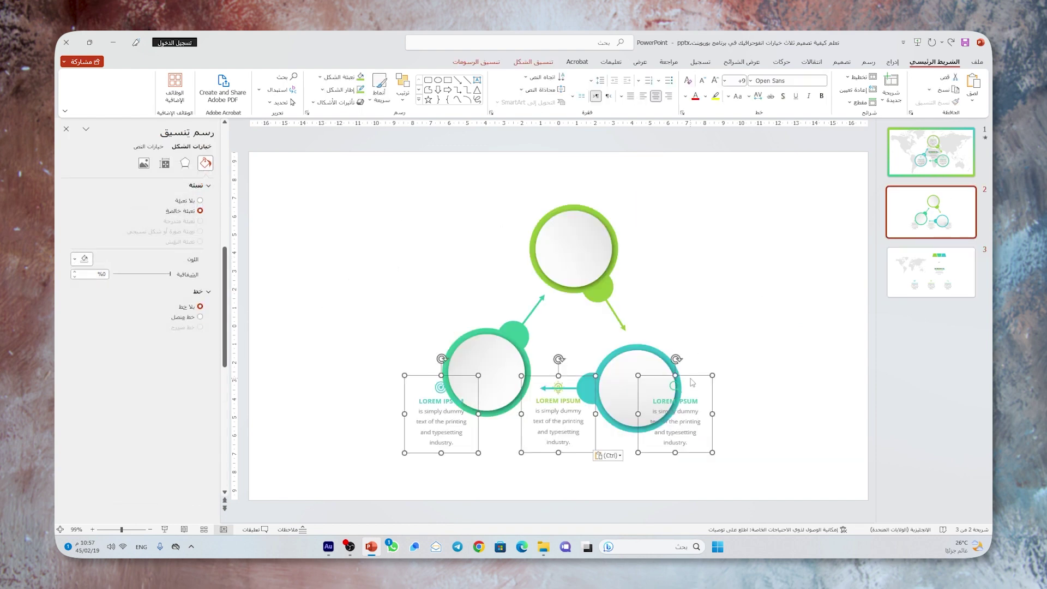
pyautogui.click(693, 382)
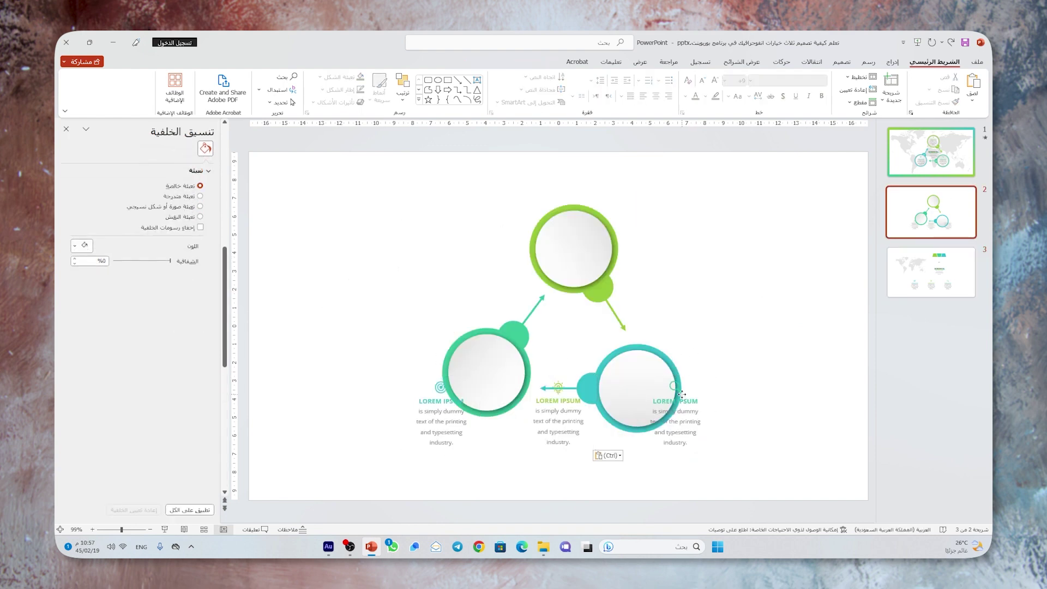
pyautogui.moveTo(682, 394); pyautogui.dragTo(508, 339)
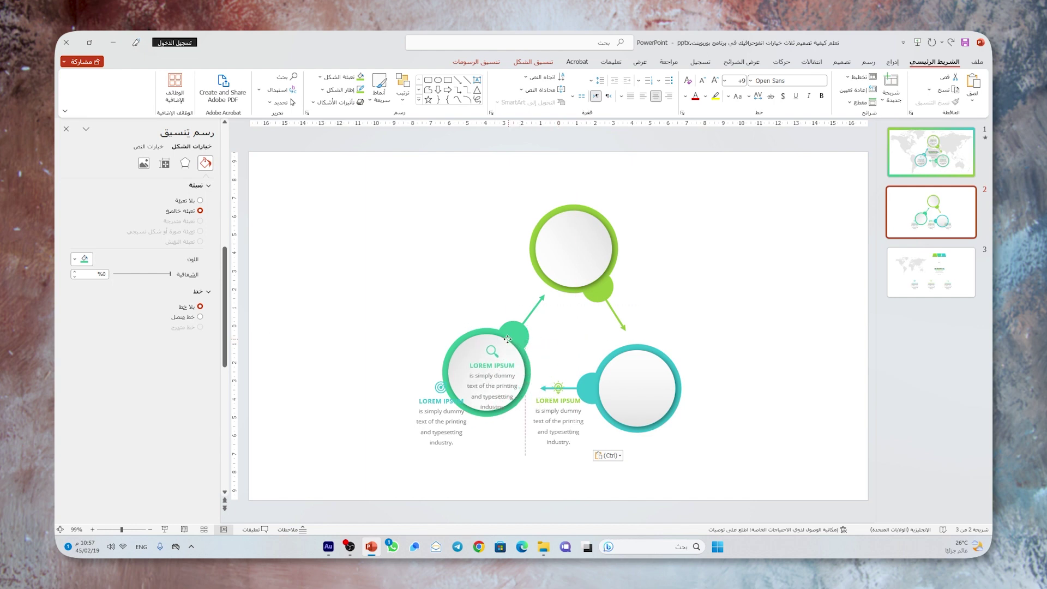
pyautogui.moveTo(507, 339); pyautogui.dragTo(502, 333)
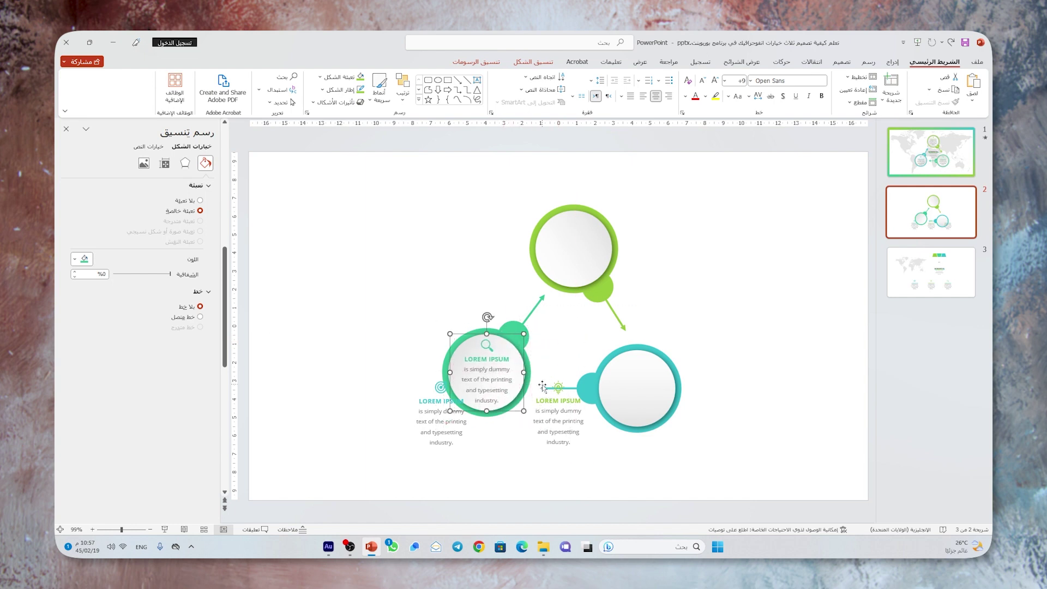
pyautogui.click(543, 387)
pyautogui.moveTo(572, 376); pyautogui.dragTo(587, 212)
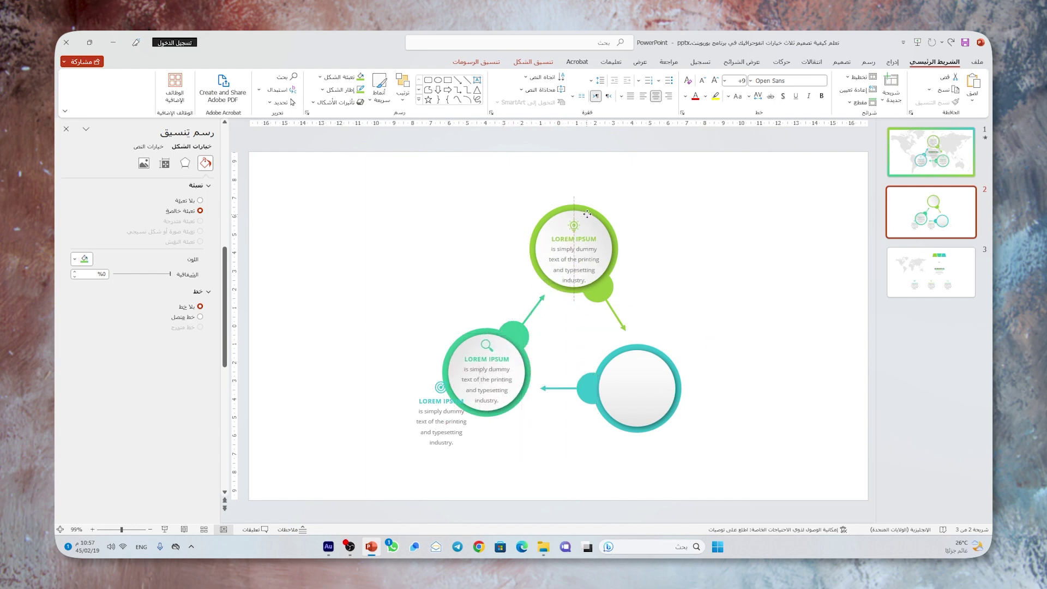
pyautogui.click(444, 389)
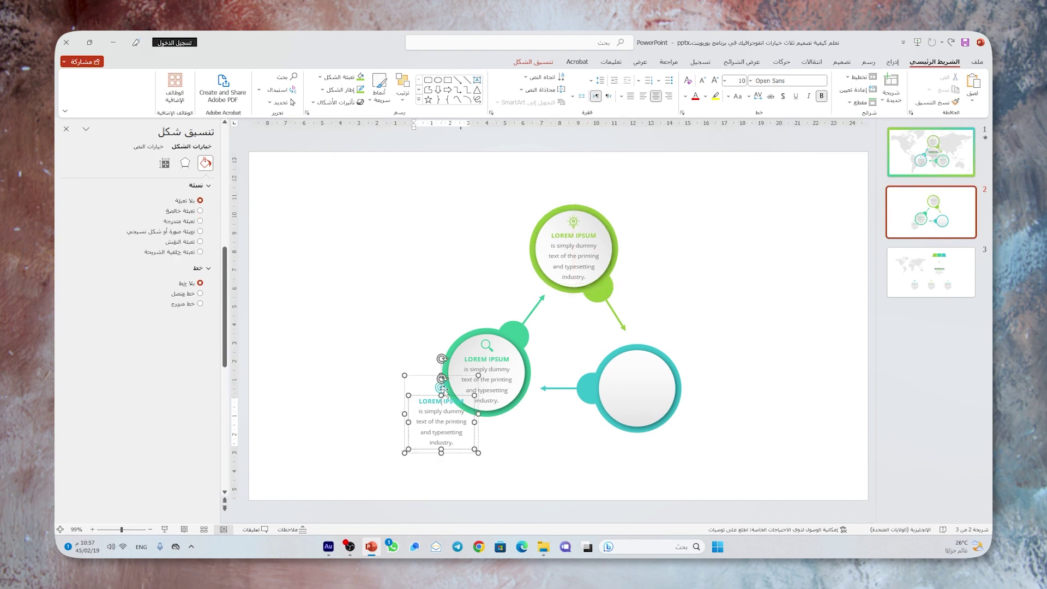
pyautogui.moveTo(433, 378); pyautogui.dragTo(623, 353)
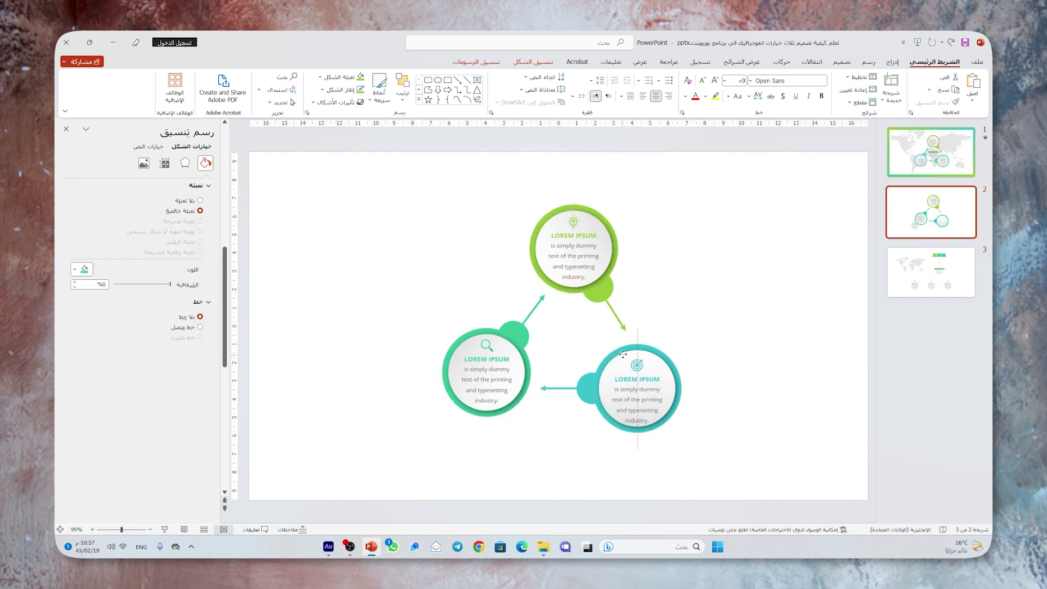
pyautogui.moveTo(624, 352); pyautogui.dragTo(623, 351)
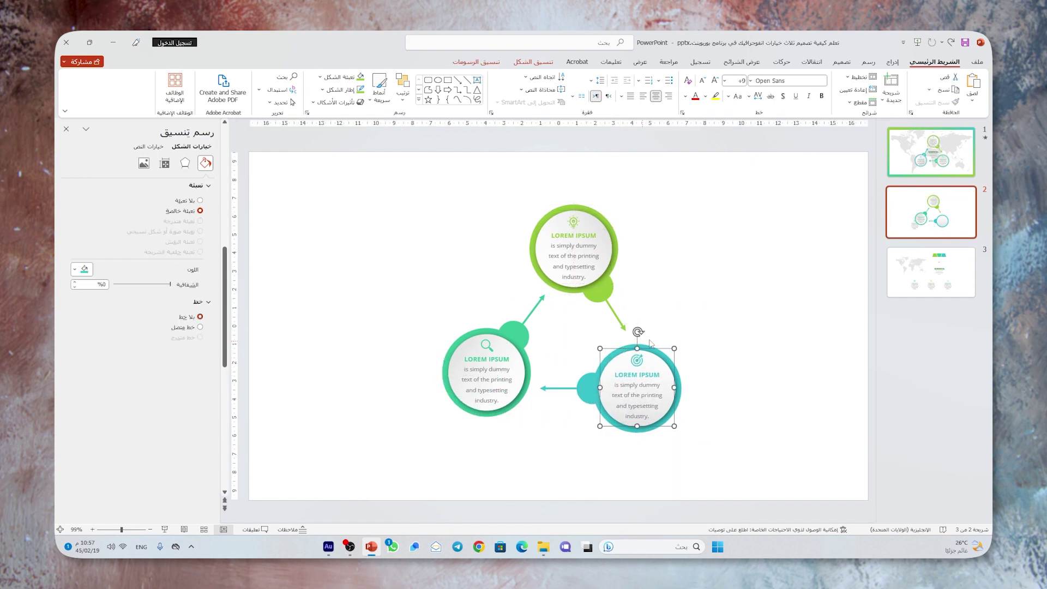
pyautogui.click(685, 334)
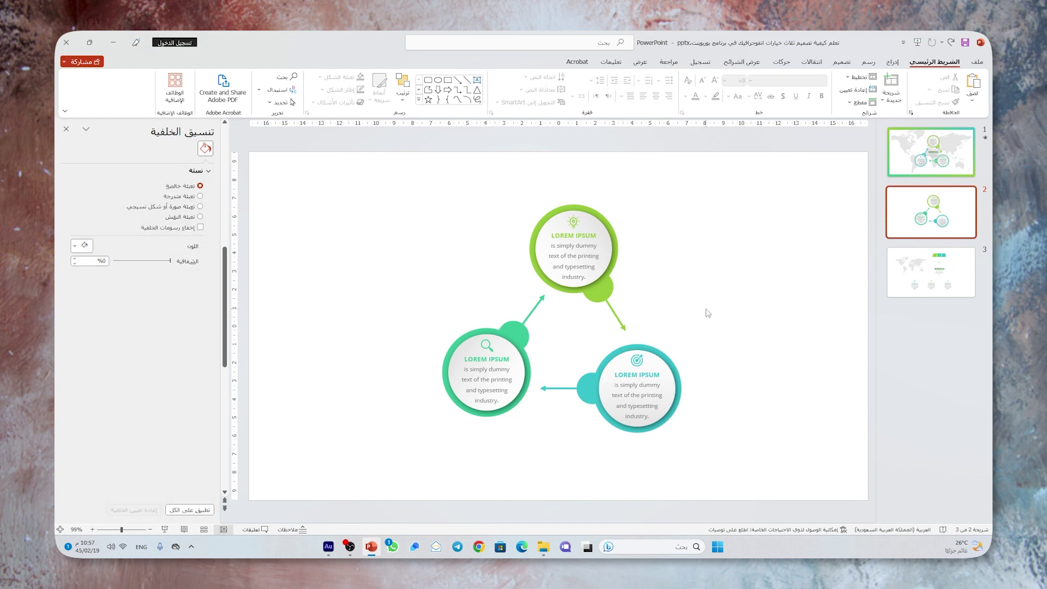
# Step: Bring slide 3's 01 number onto slide 2's green badge and make it white
pyautogui.click(931, 272)
pyautogui.click(616, 255)
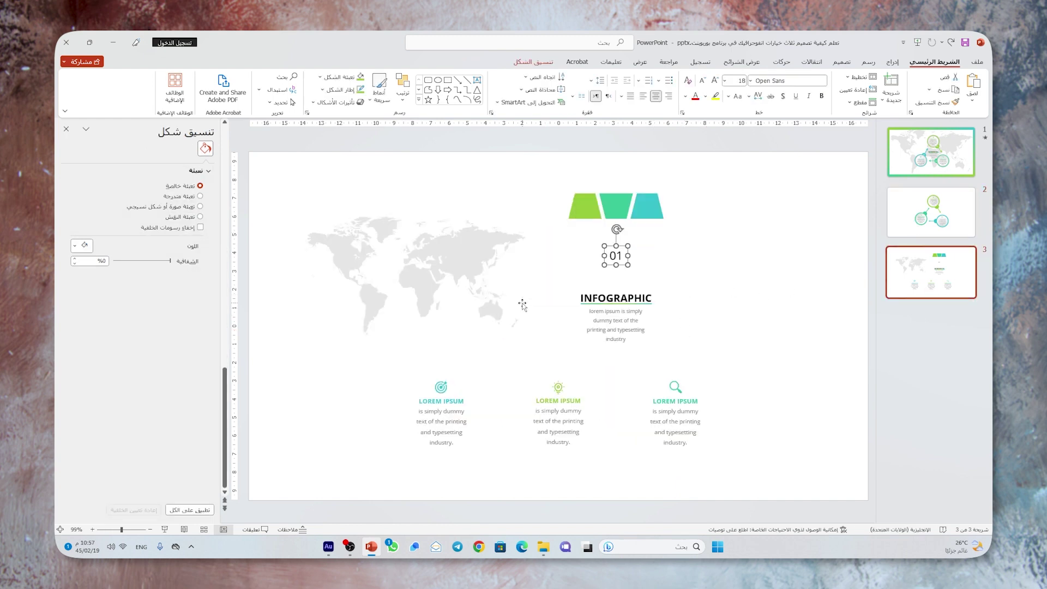
pyautogui.click(930, 231)
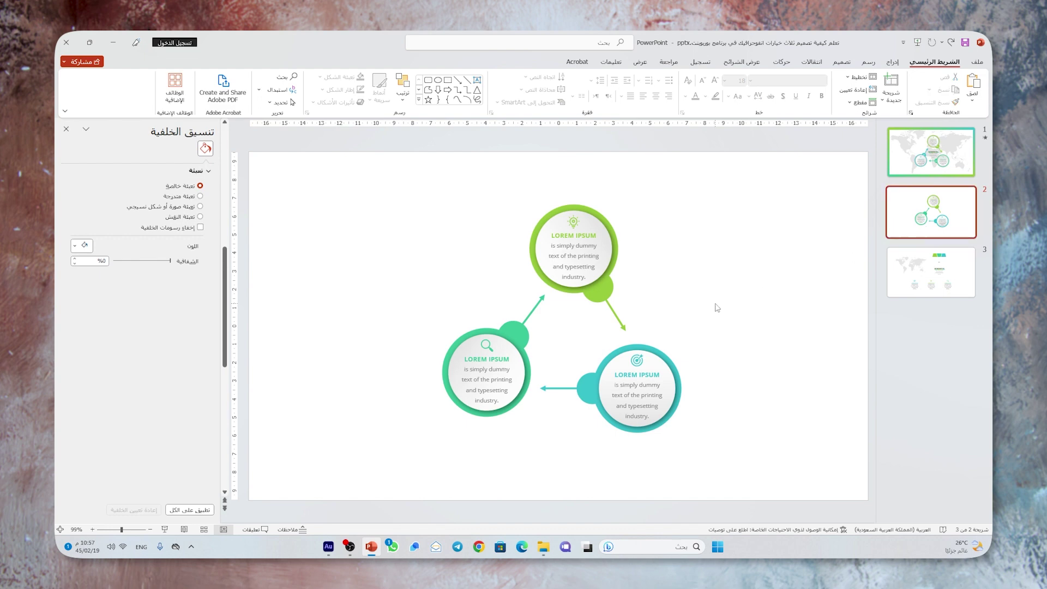
pyautogui.hotkey('ctrl', 'v')
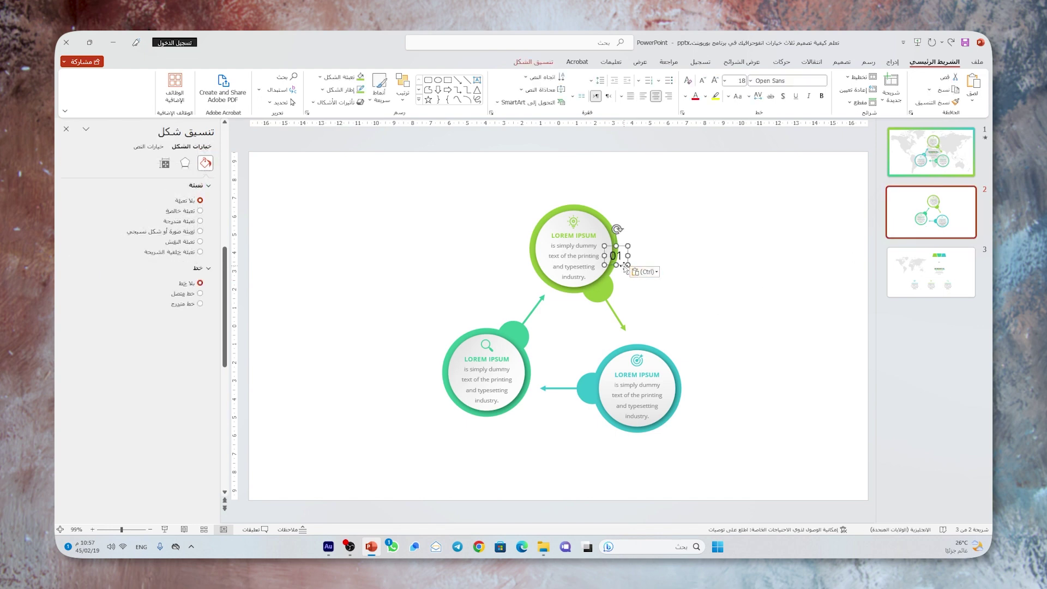
pyautogui.moveTo(624, 267); pyautogui.dragTo(608, 301)
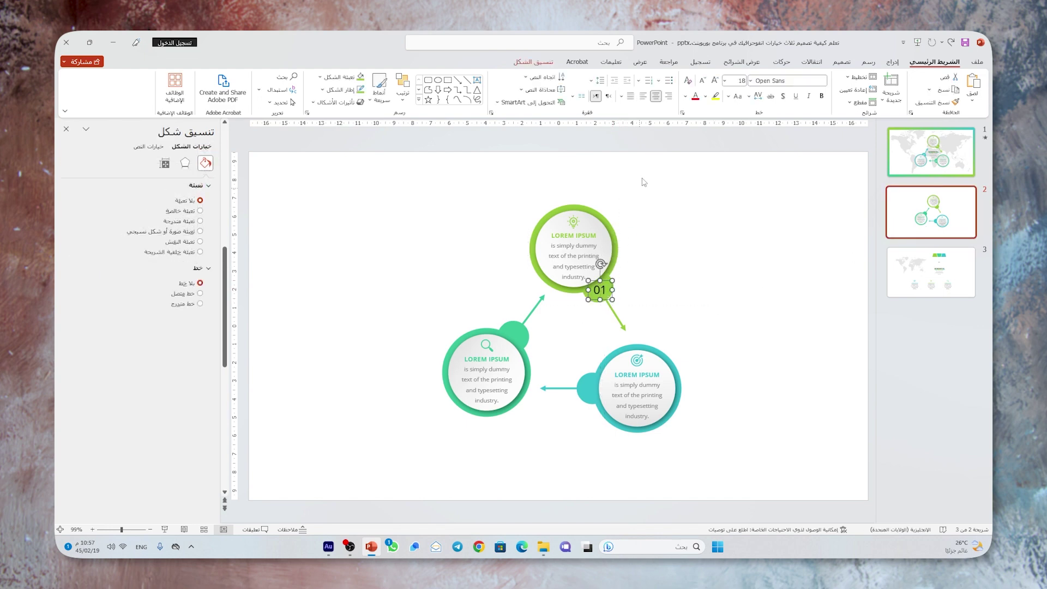
pyautogui.click(686, 96)
pyautogui.click(696, 121)
# Step: Duplicate the number onto the teal and left badges, relabelling them 02 and 03
pyautogui.moveTo(609, 299); pyautogui.dragTo(598, 398)
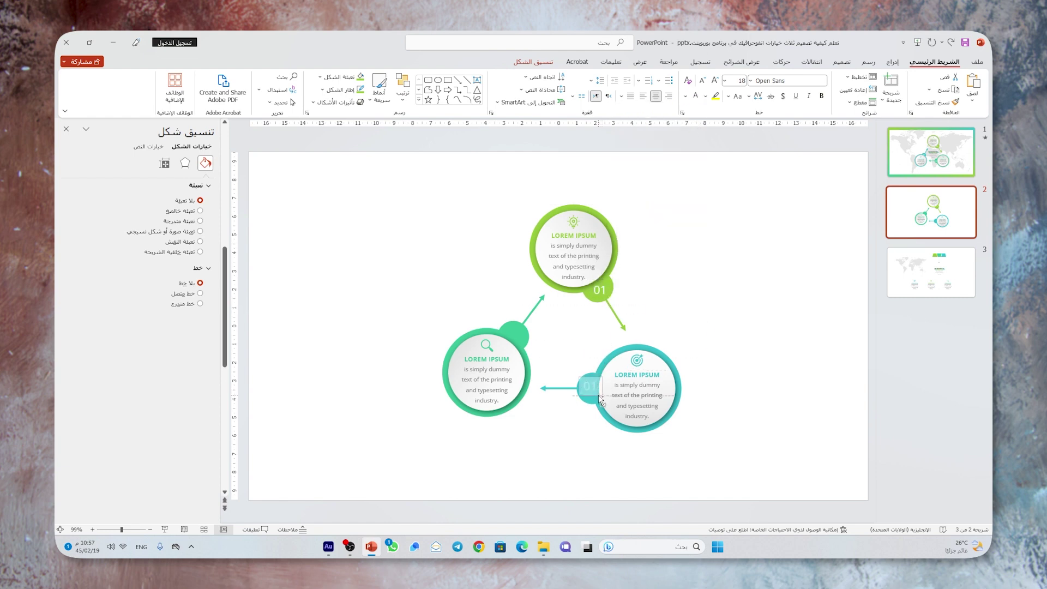
pyautogui.doubleClick(595, 392)
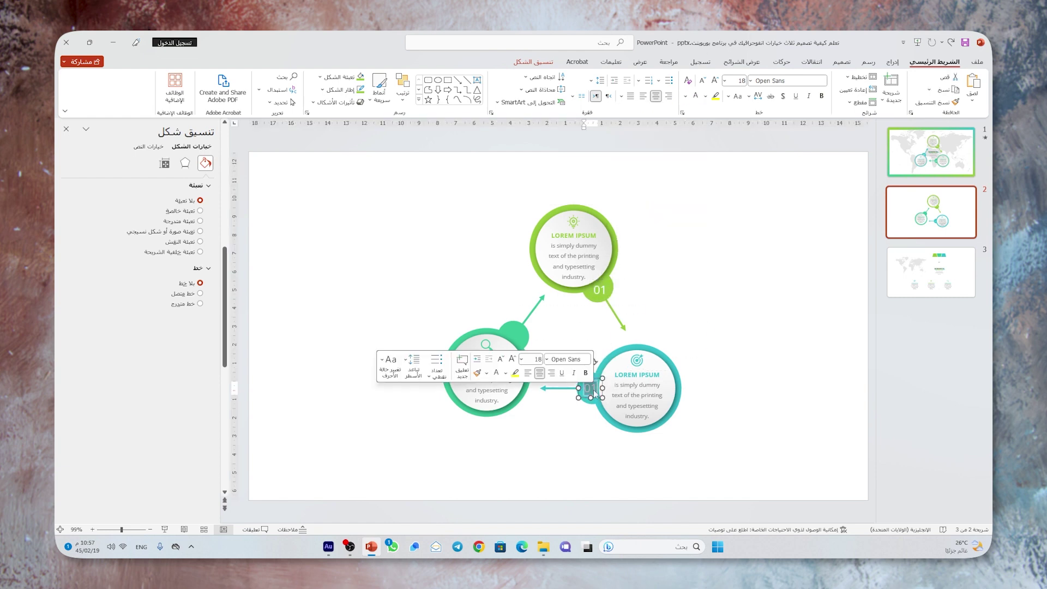
pyautogui.write('02')
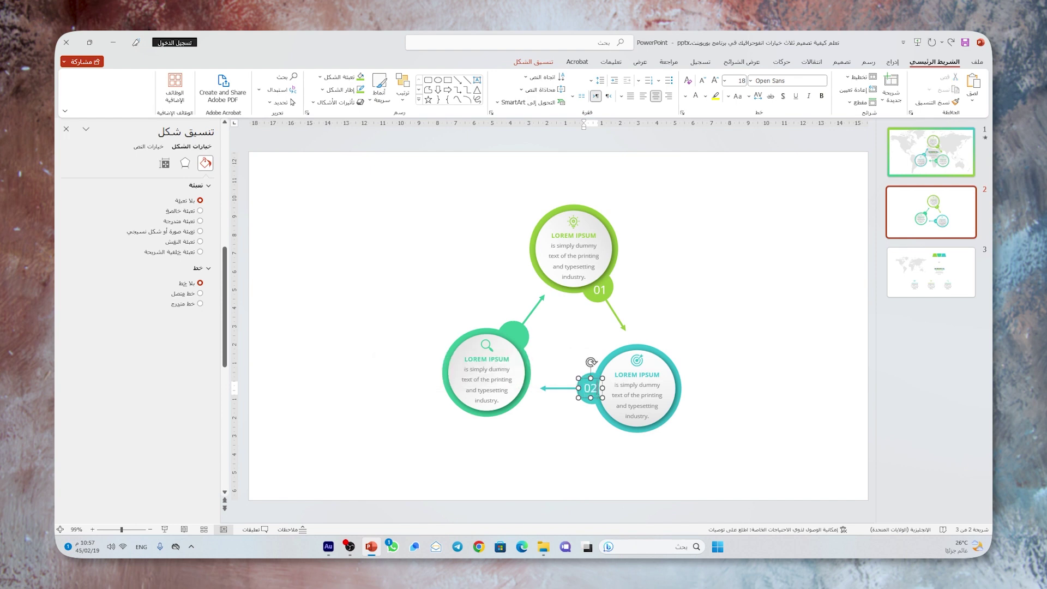
pyautogui.moveTo(598, 377)
pyautogui.mouseDown()
pyautogui.moveTo(525, 327)
pyautogui.moveTo(515, 337)
pyautogui.mouseUp()
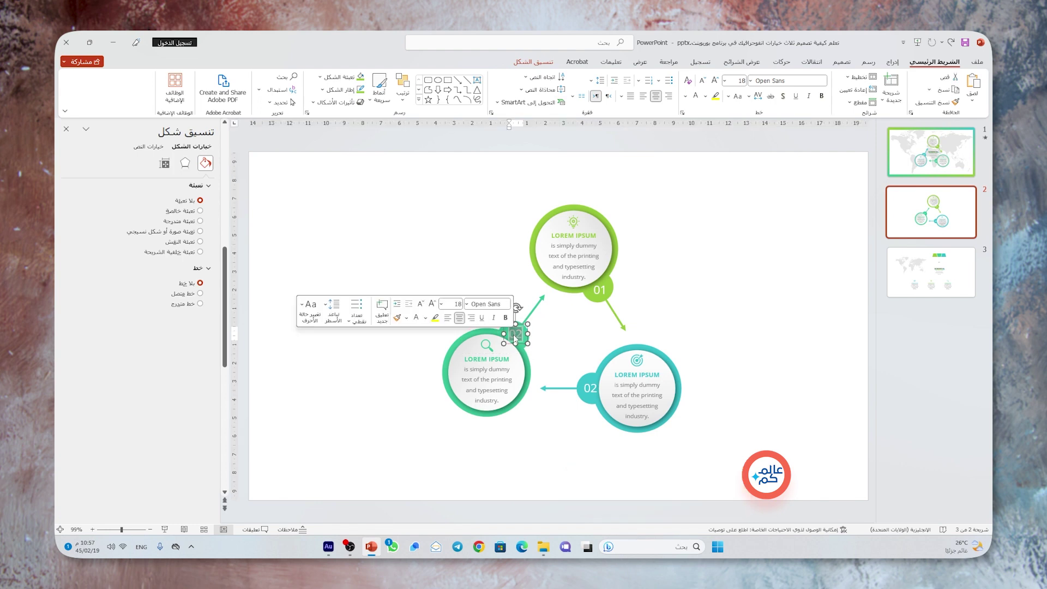
pyautogui.write('03')
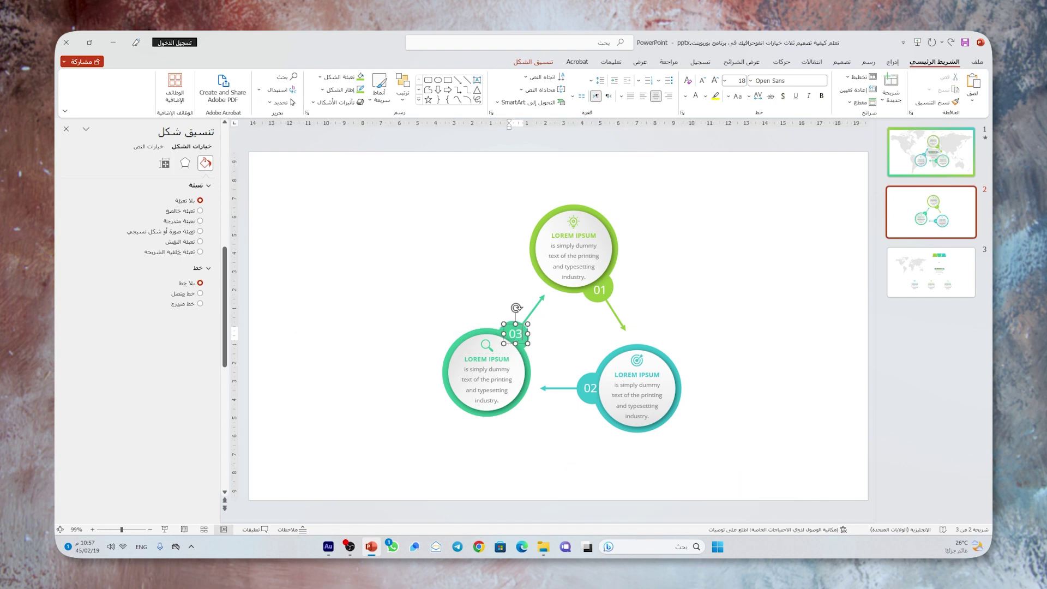
pyautogui.click(483, 445)
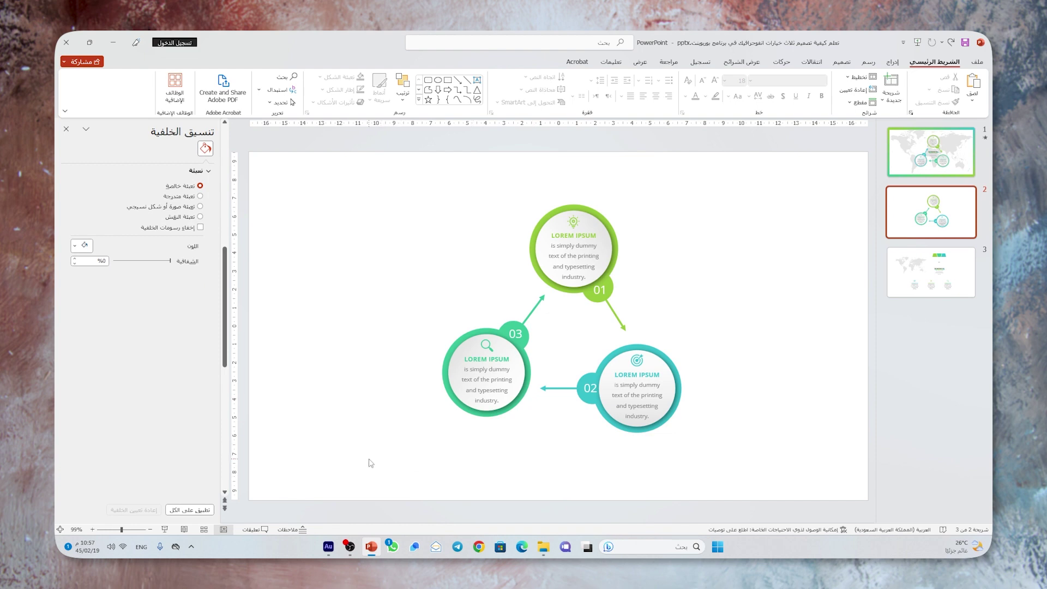
# Step: Group each circle with its badge and arrow, for rings 03, 02 and 01
pyautogui.moveTo(369, 461); pyautogui.dragTo(567, 264)
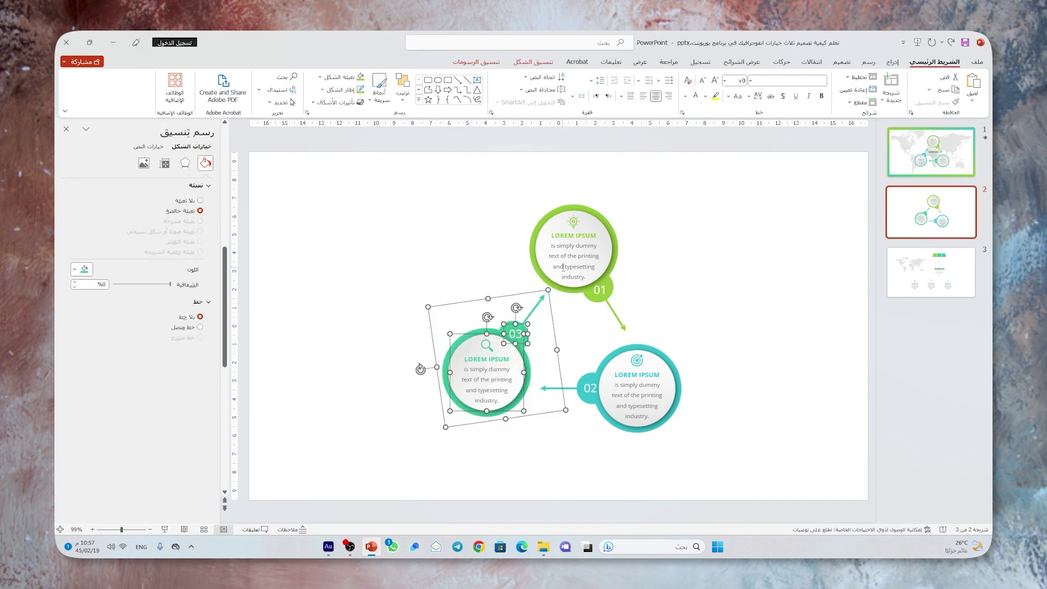
pyautogui.rightClick(532, 297)
pyautogui.moveTo(479, 375)
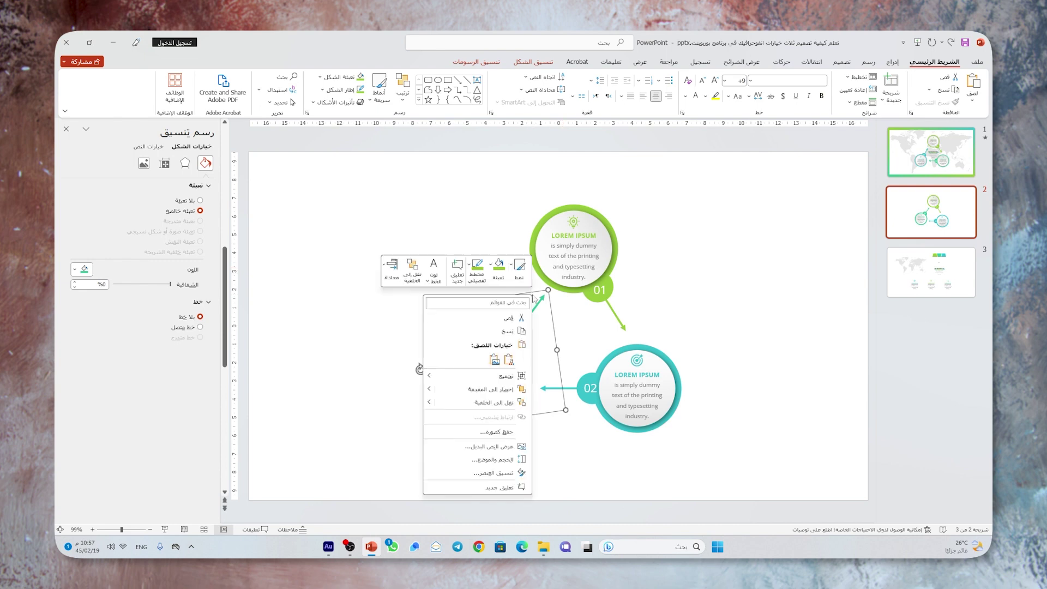
pyautogui.click(398, 376)
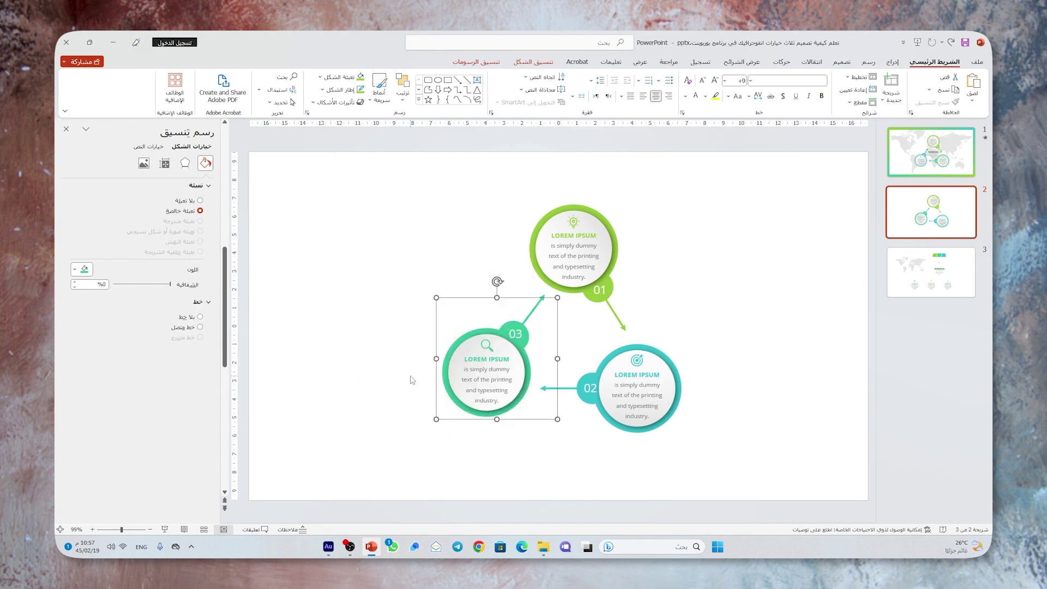
pyautogui.moveTo(533, 459); pyautogui.dragTo(723, 328)
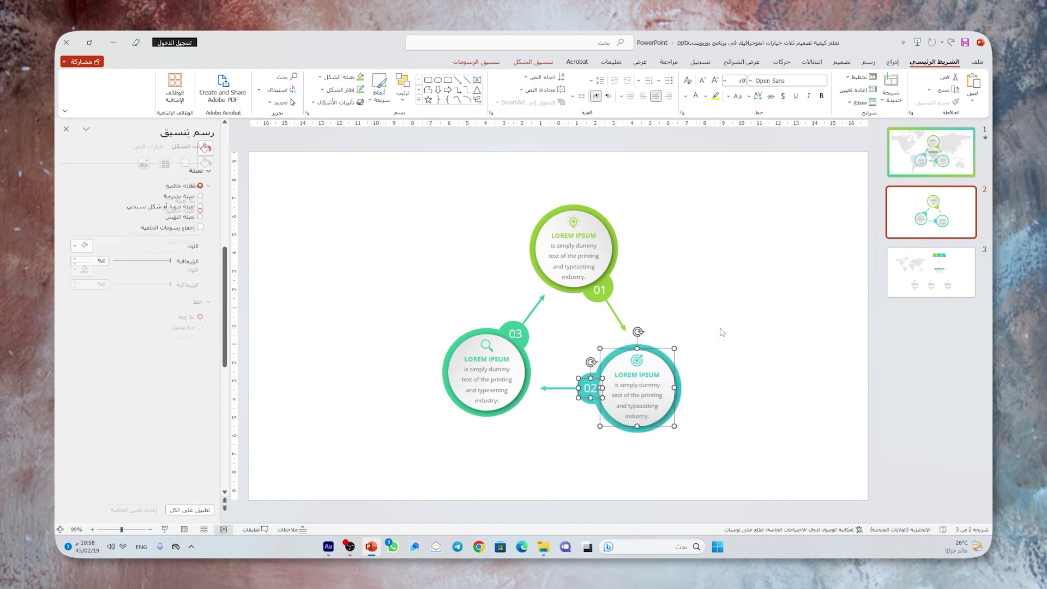
pyautogui.keyDown('shift'); pyautogui.click(557, 388); pyautogui.keyUp('shift')
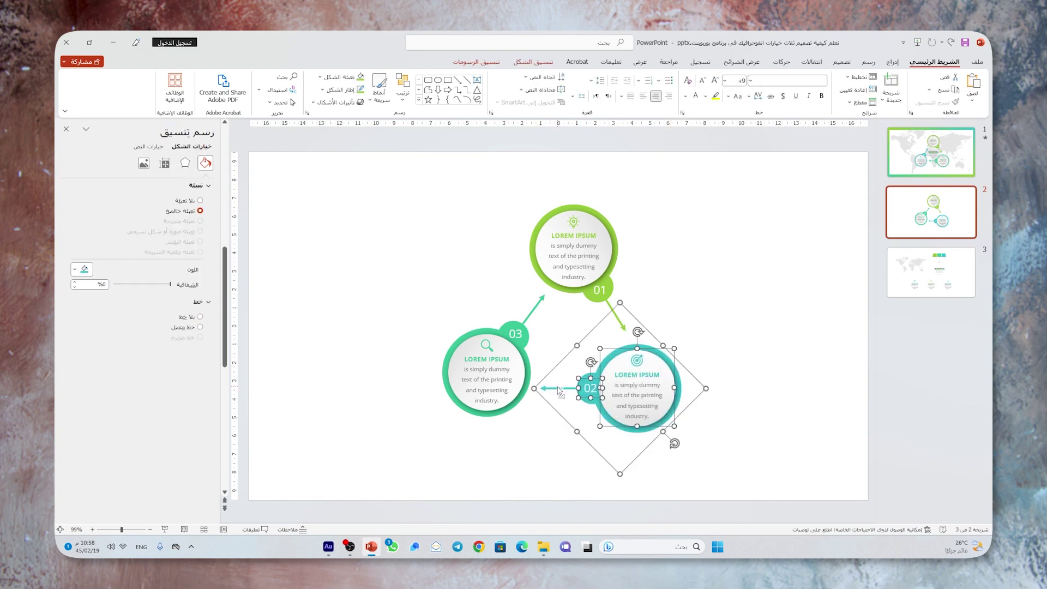
pyautogui.hotkey('ctrl', 'g')
pyautogui.moveTo(496, 206); pyautogui.dragTo(663, 349)
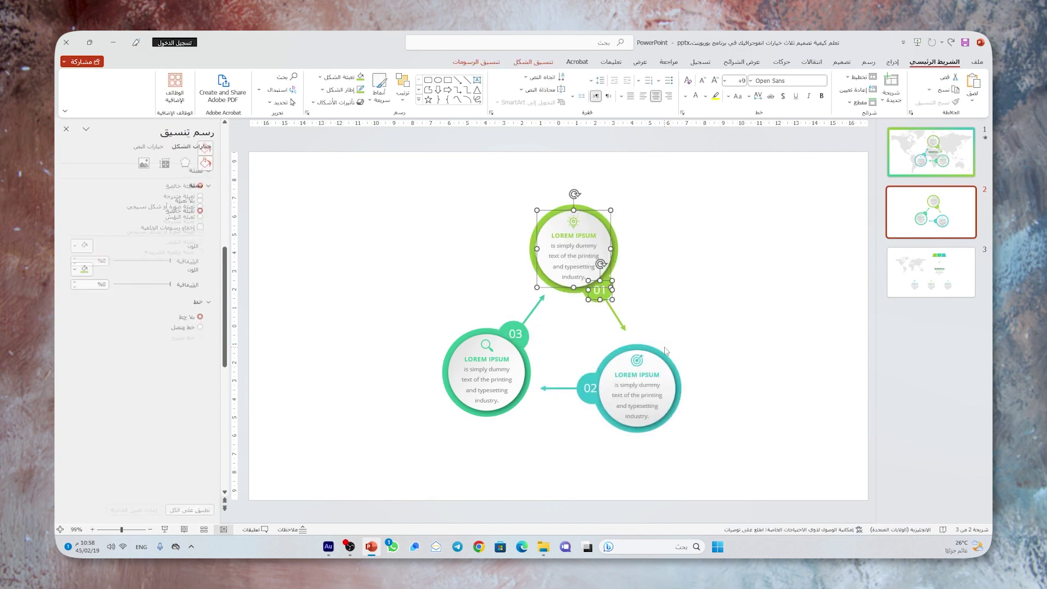
pyautogui.hotkey('ctrl', 'g')
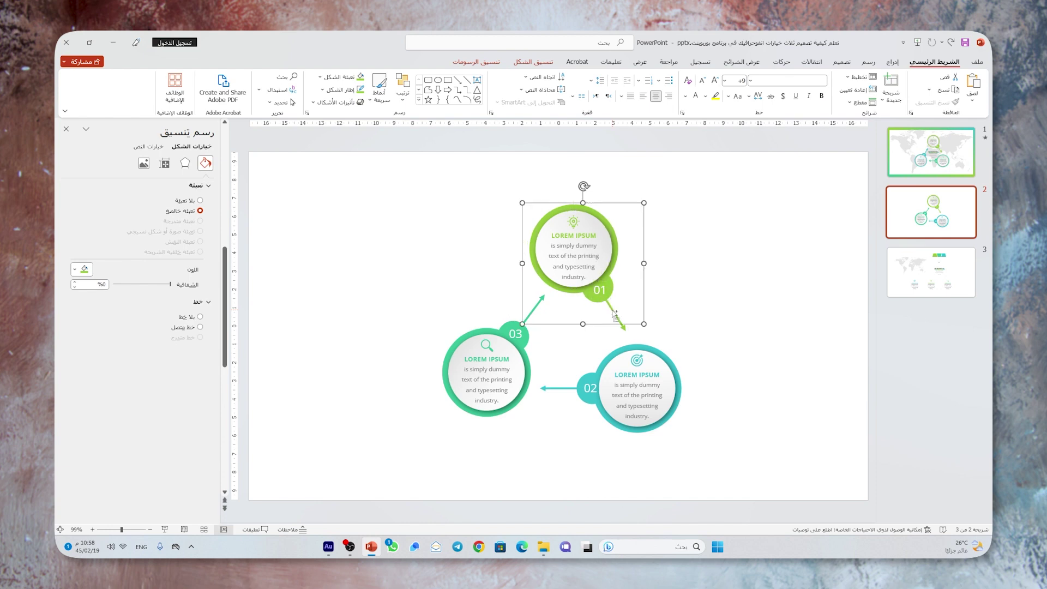
pyautogui.click(693, 294)
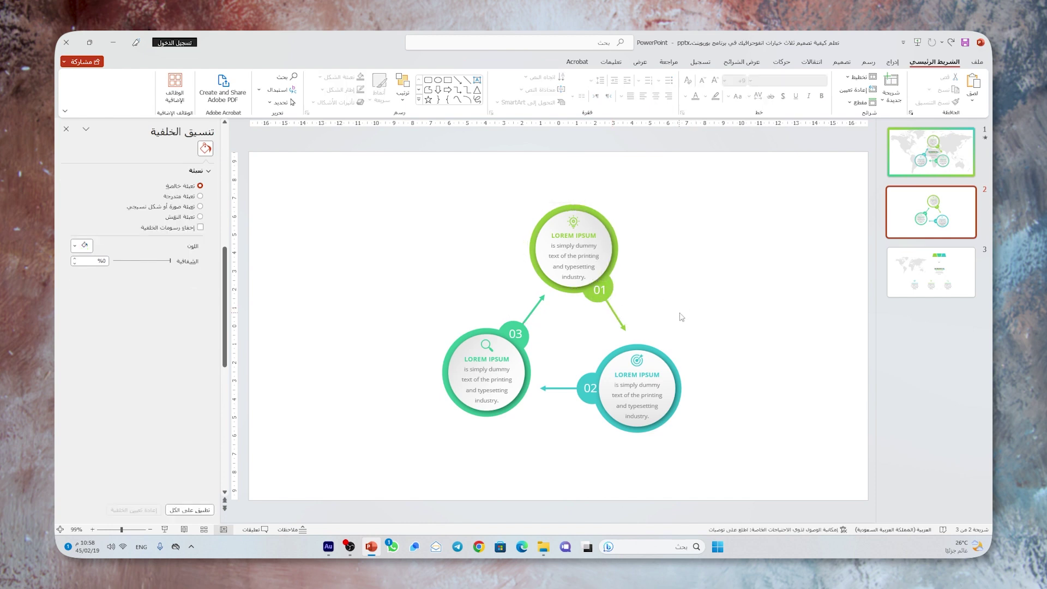
# Step: Draw a rectangle spanning the whole of slide 2 and remove its outline
pyautogui.click(892, 65)
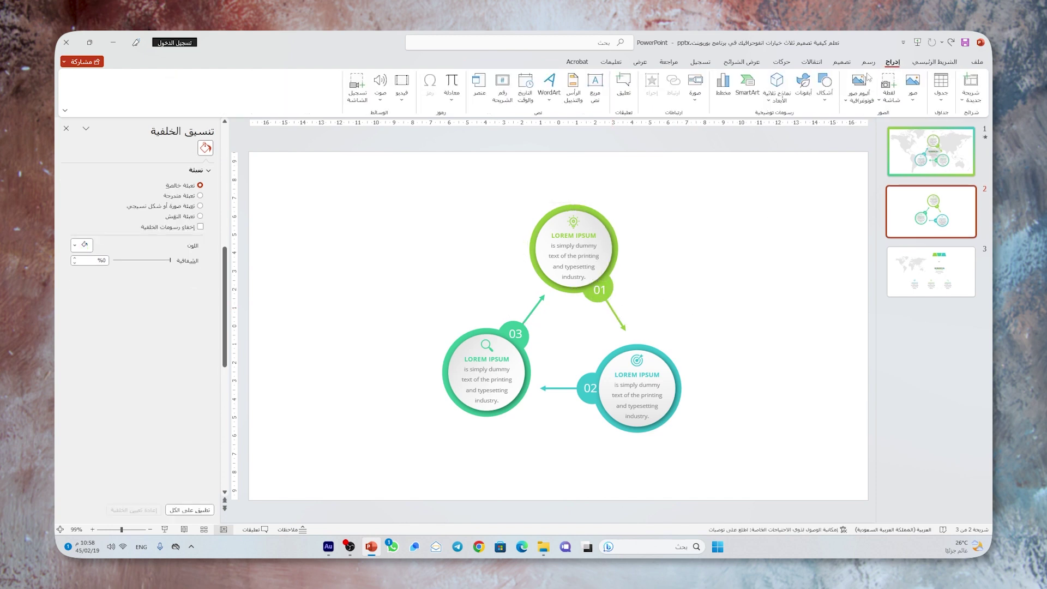
pyautogui.click(824, 85)
pyautogui.click(803, 133)
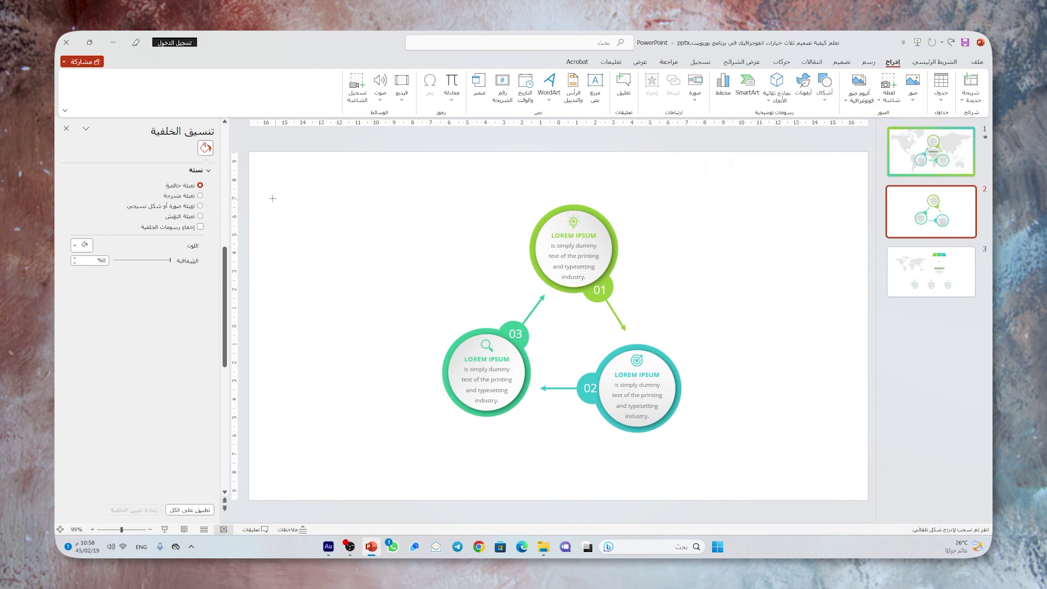
pyautogui.moveTo(254, 169); pyautogui.dragTo(869, 500)
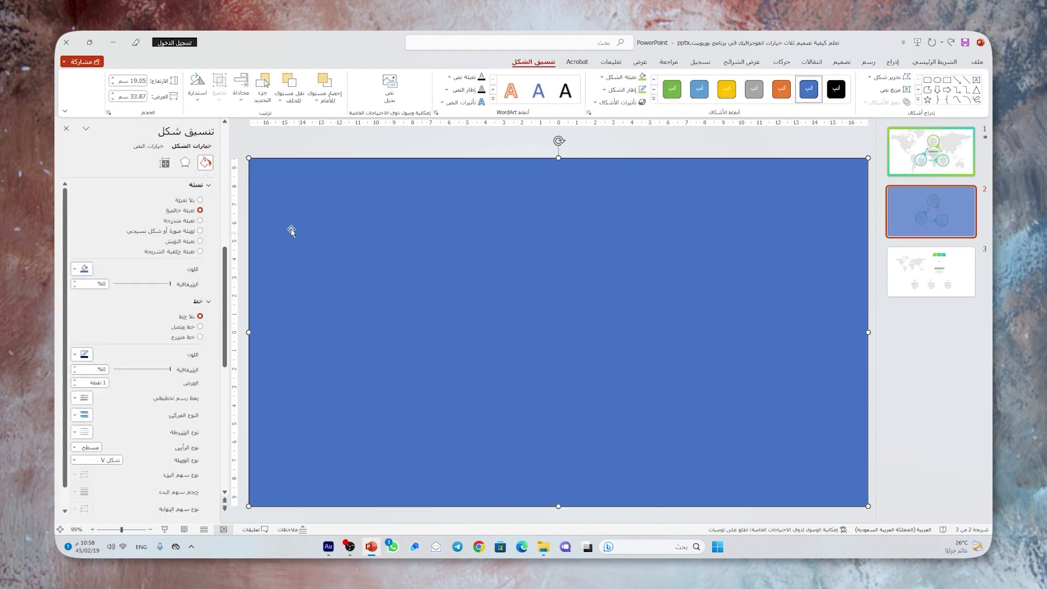
pyautogui.moveTo(557, 158); pyautogui.dragTo(557, 165)
pyautogui.click(604, 90)
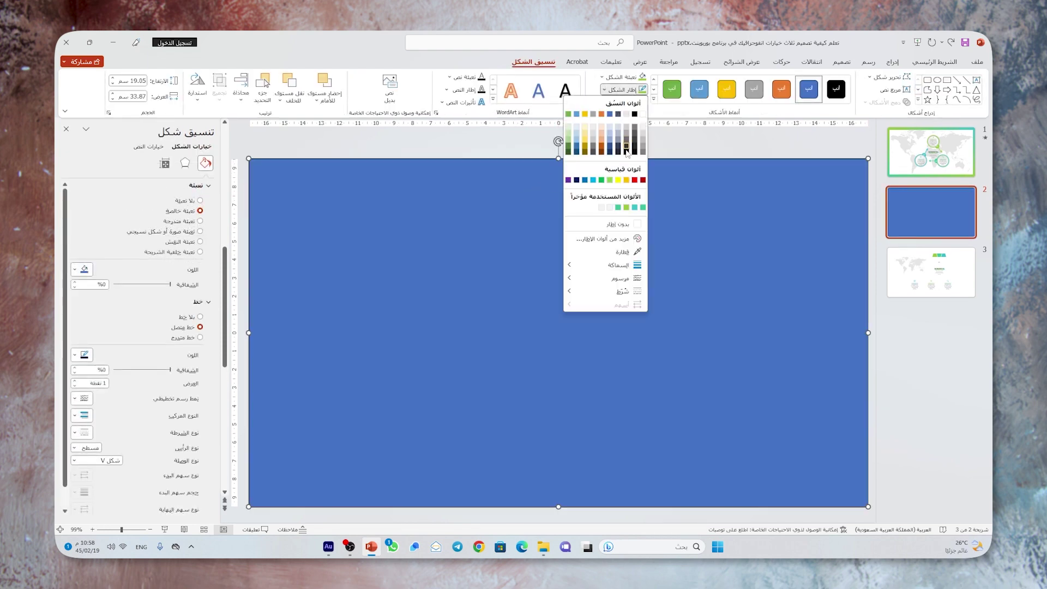
pyautogui.click(605, 224)
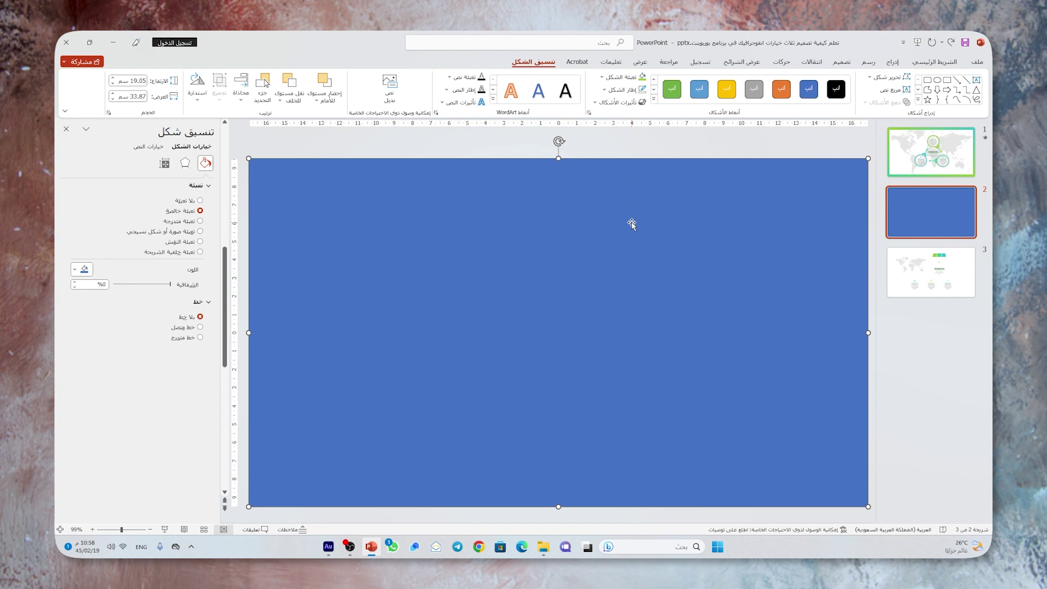
# Step: Give the rectangle a gradient fill with a green 50% middle stop and teal end stops
pyautogui.click(200, 220)
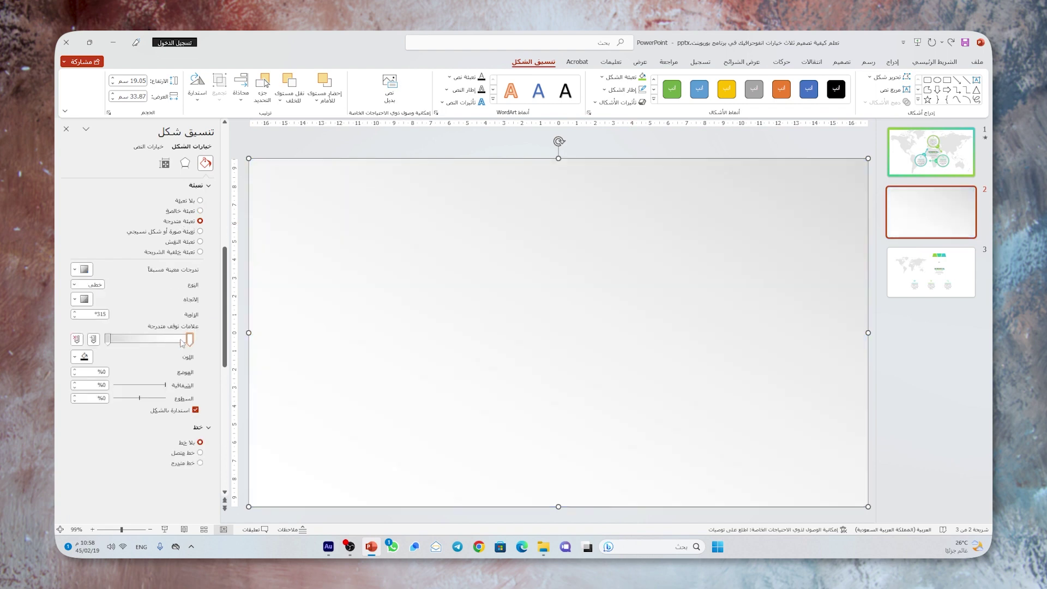
pyautogui.click(148, 341)
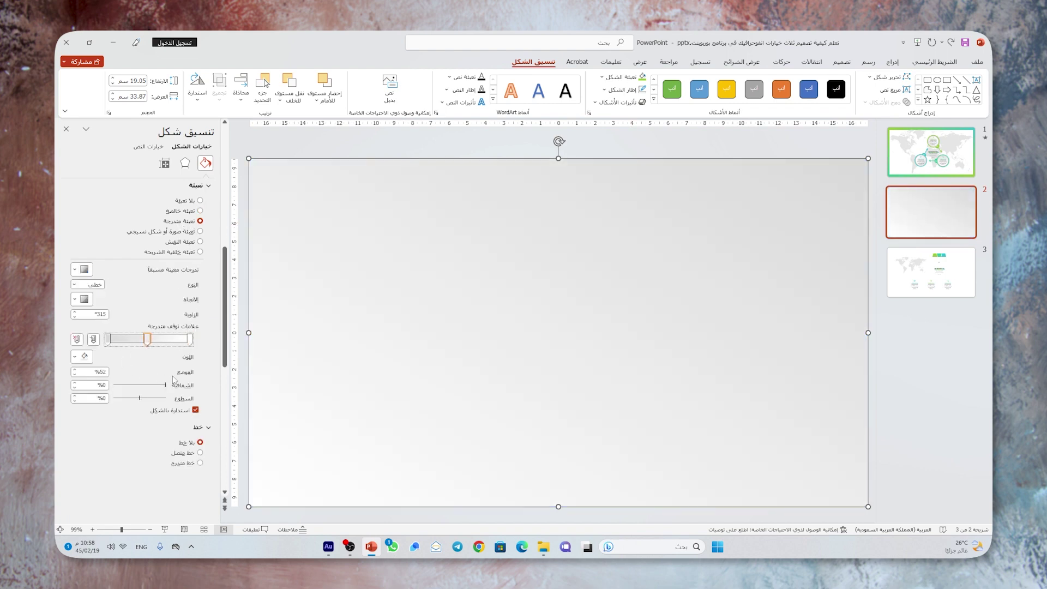
pyautogui.doubleClick(100, 372)
pyautogui.write('5')
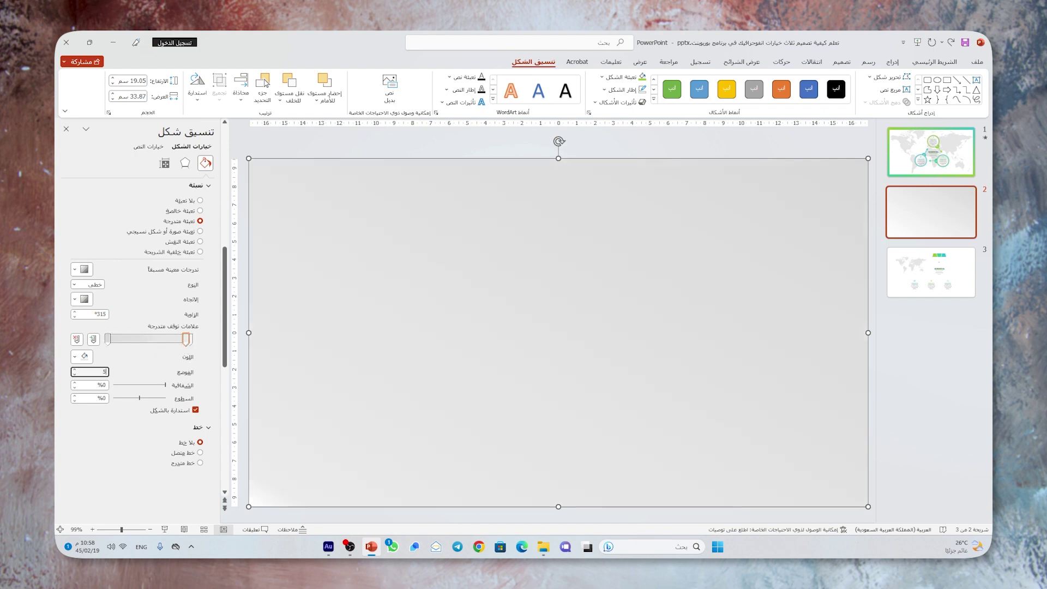
pyautogui.write('%50')
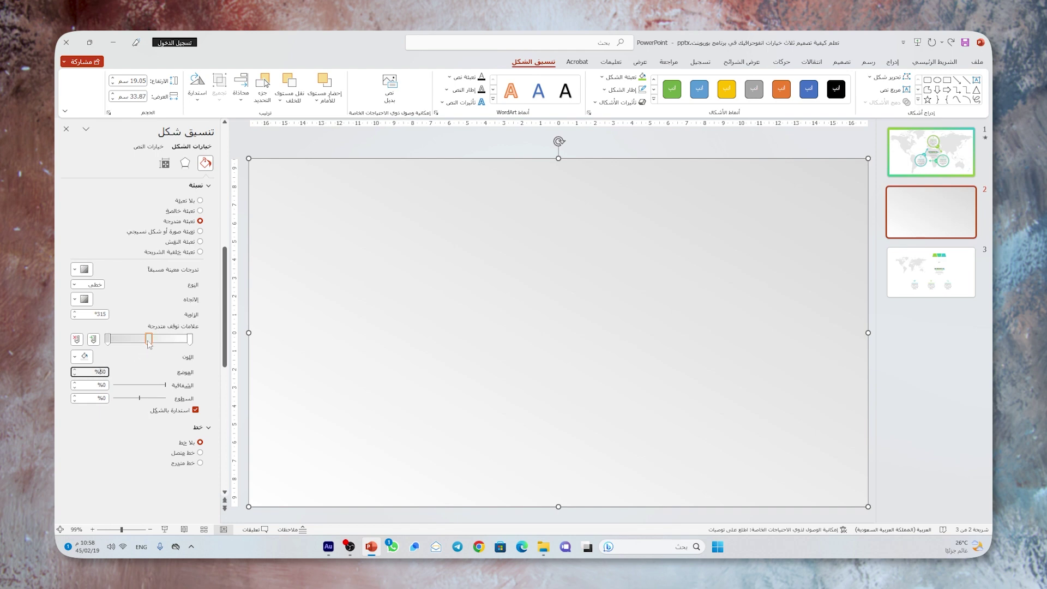
pyautogui.click(148, 342)
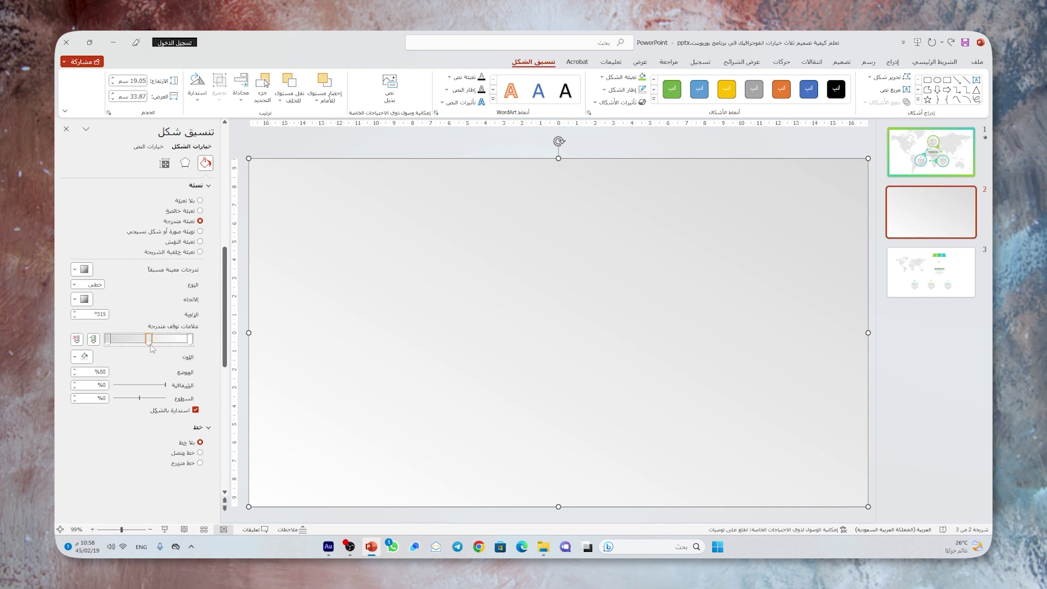
pyautogui.click(86, 357)
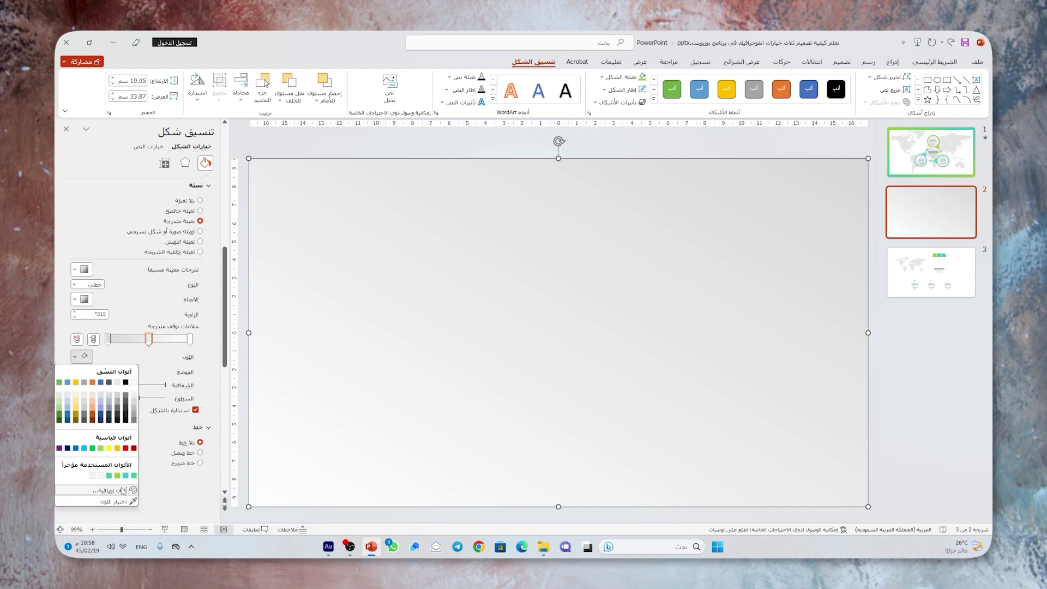
pyautogui.click(118, 476)
pyautogui.click(107, 339)
pyautogui.click(84, 357)
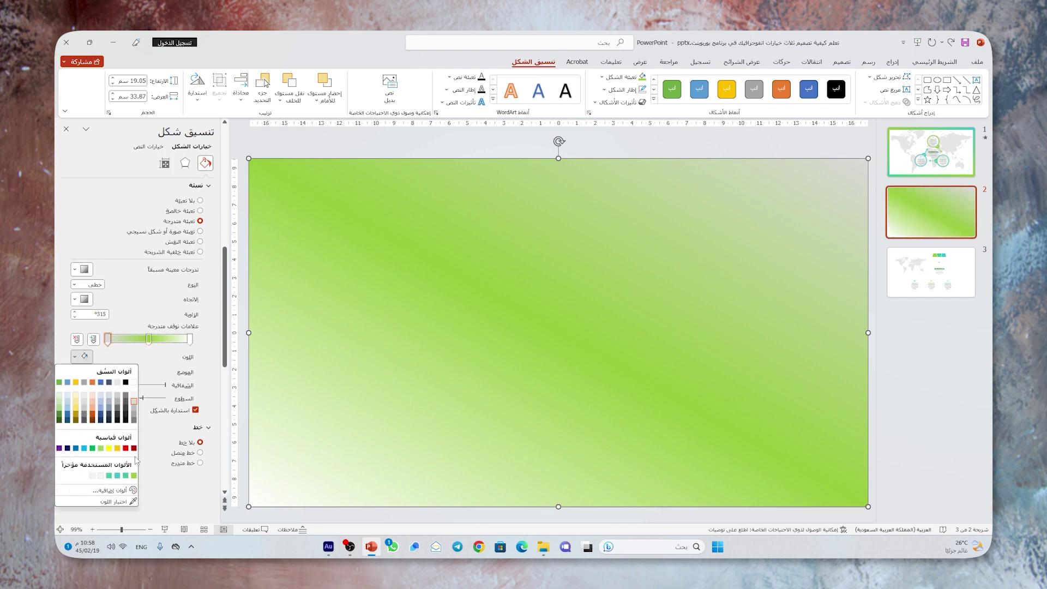
pyautogui.click(130, 476)
pyautogui.click(190, 339)
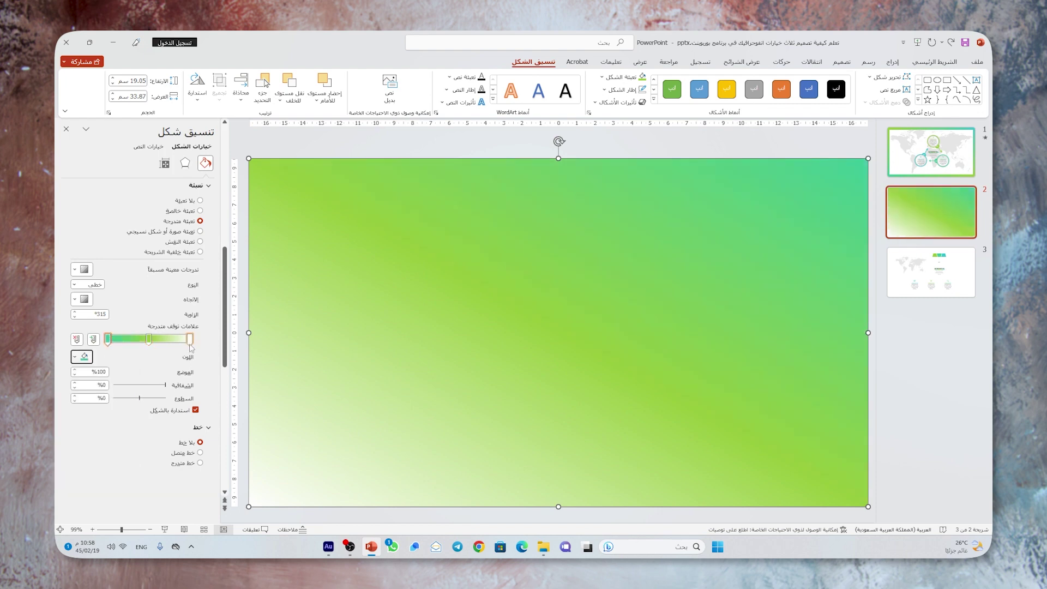
pyautogui.click(84, 356)
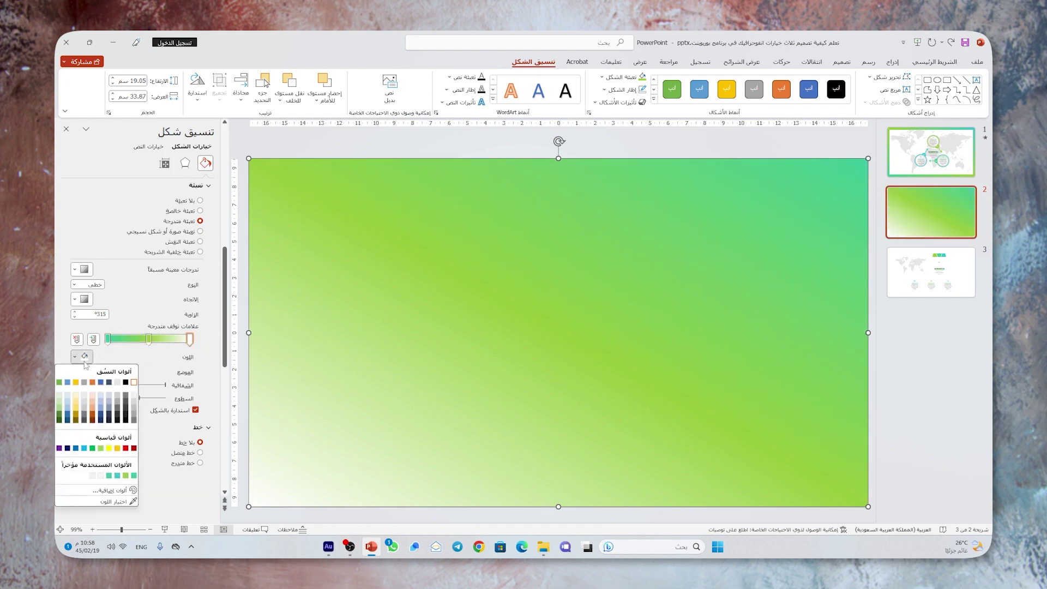
pyautogui.click(118, 478)
pyautogui.click(378, 148)
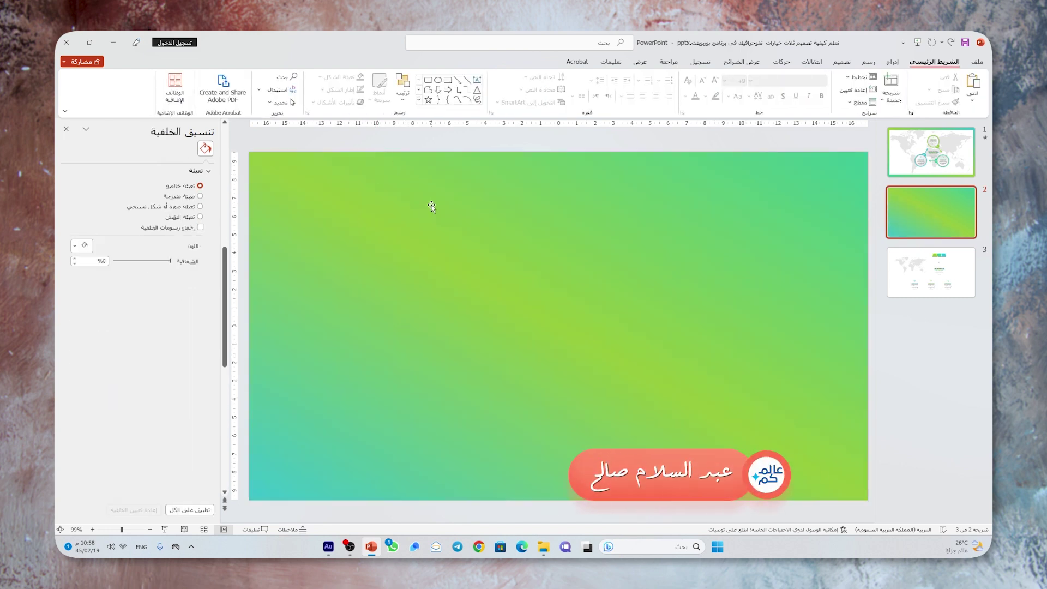
# Step: Duplicate the rectangle, fill the copy white, and shrink it to leave an even border
pyautogui.click(431, 206)
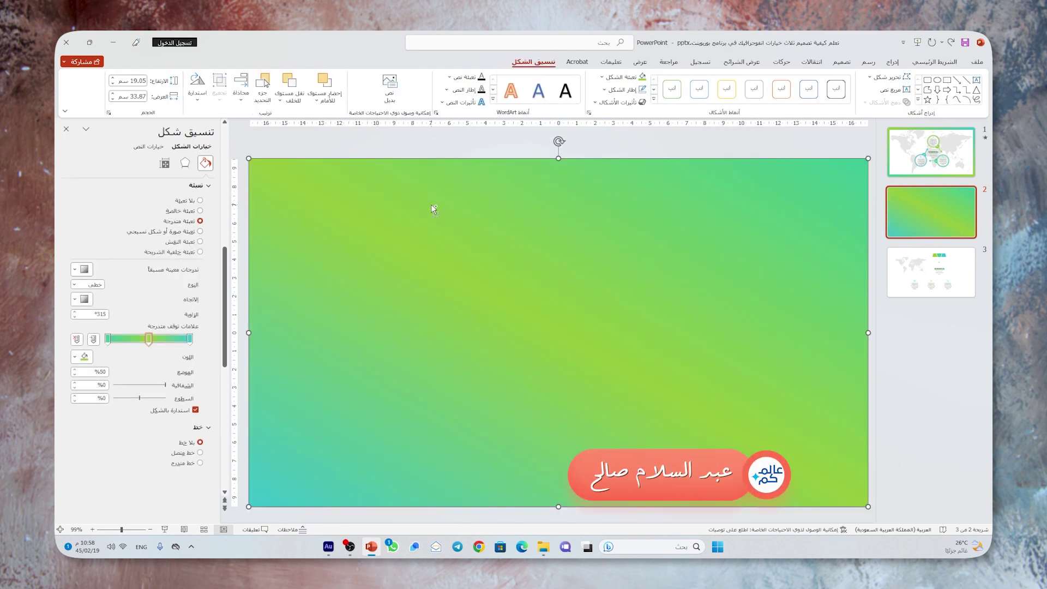
pyautogui.moveTo(434, 208); pyautogui.dragTo(442, 216)
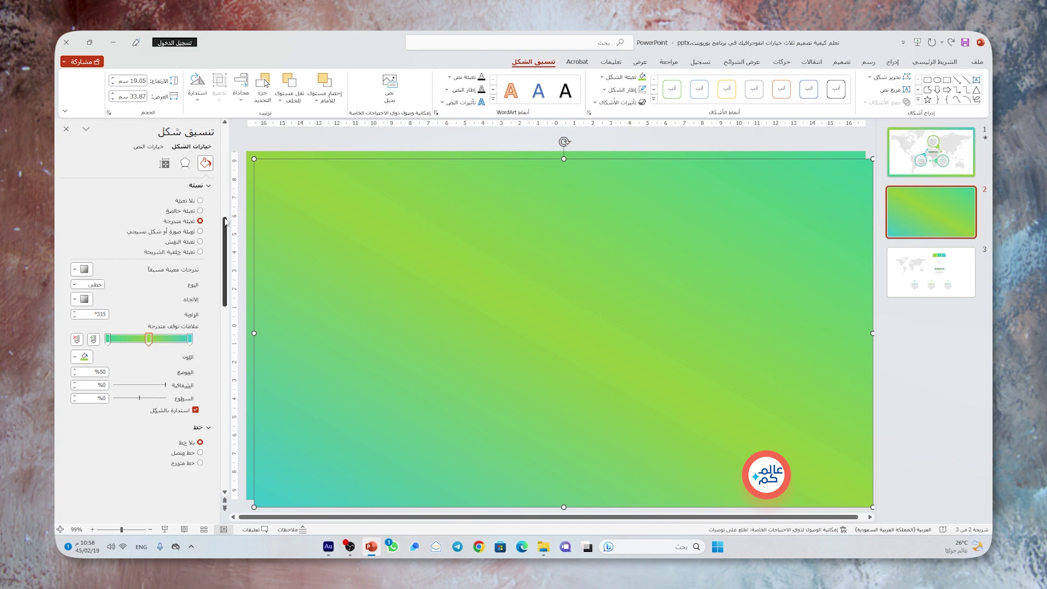
pyautogui.click(192, 212)
pyautogui.click(84, 268)
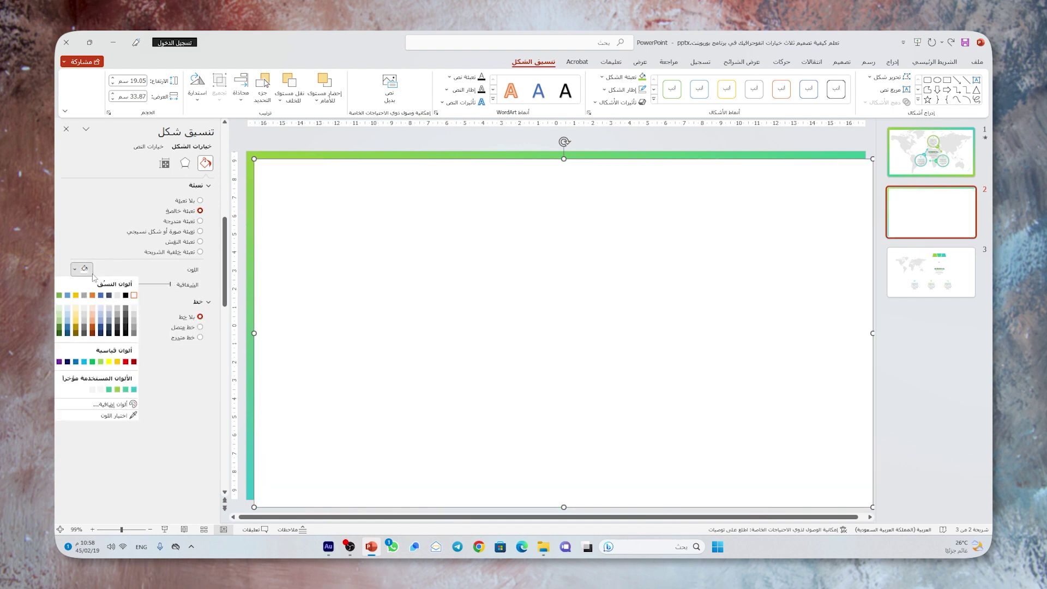
pyautogui.click(134, 297)
pyautogui.moveTo(474, 295)
pyautogui.mouseDown()
pyautogui.moveTo(473, 281)
pyautogui.moveTo(477, 287)
pyautogui.mouseUp()
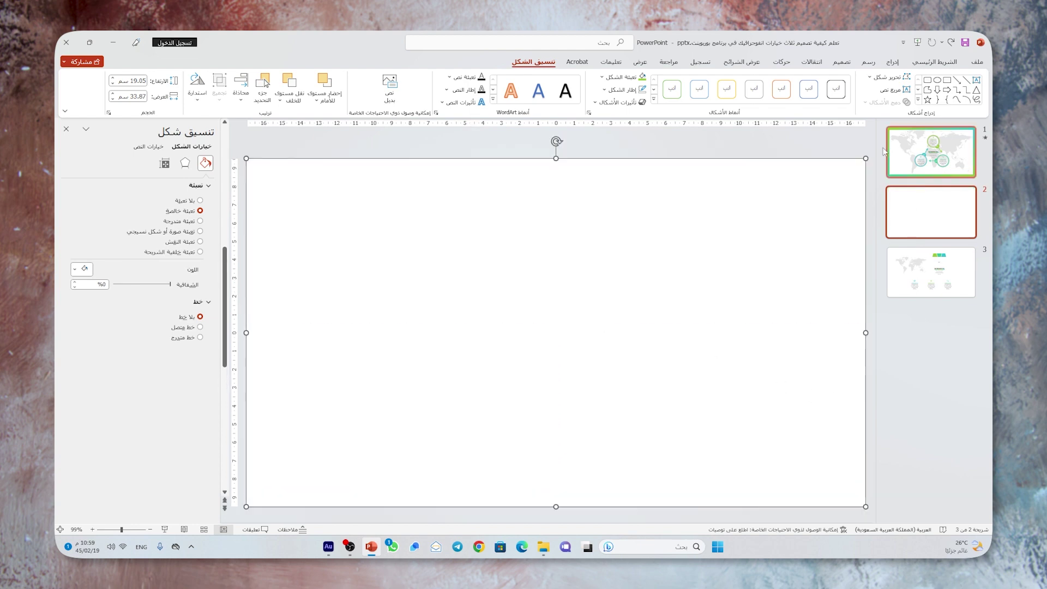
pyautogui.moveTo(868, 158); pyautogui.dragTo(847, 171)
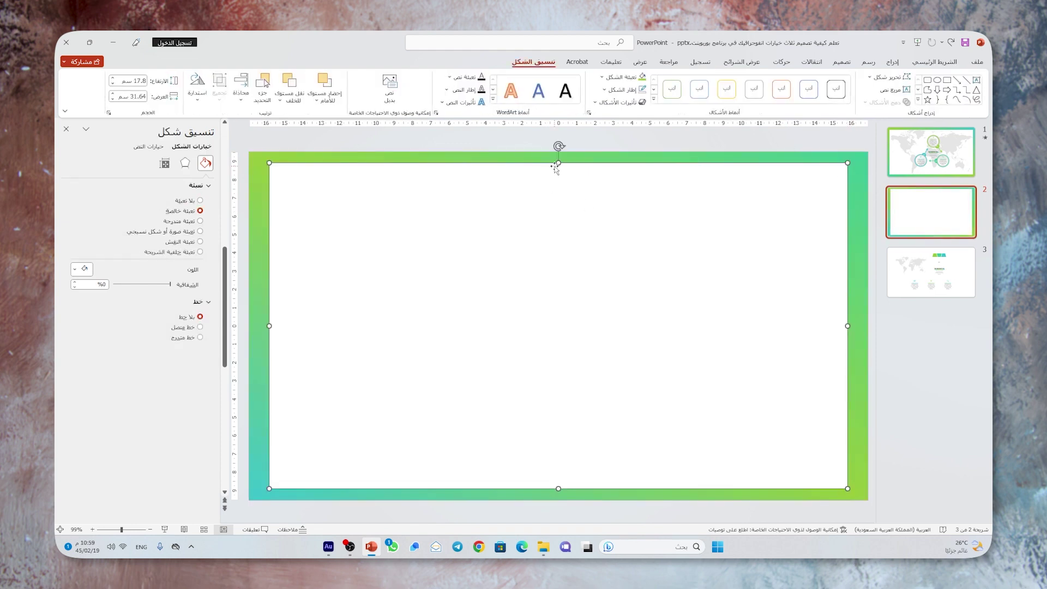
pyautogui.moveTo(559, 162); pyautogui.dragTo(557, 178)
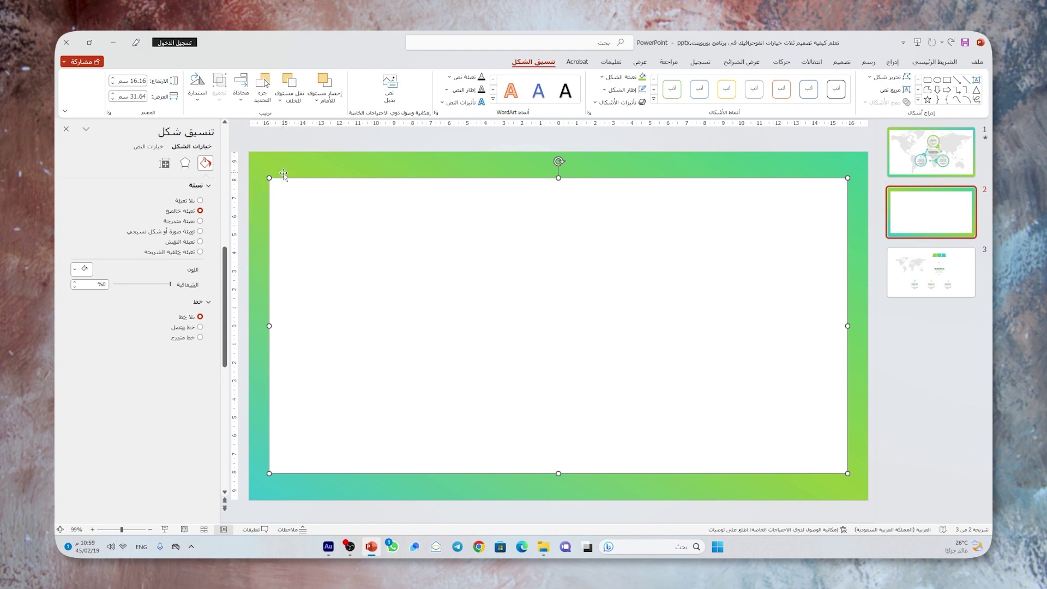
pyautogui.moveTo(558, 178); pyautogui.dragTo(559, 171)
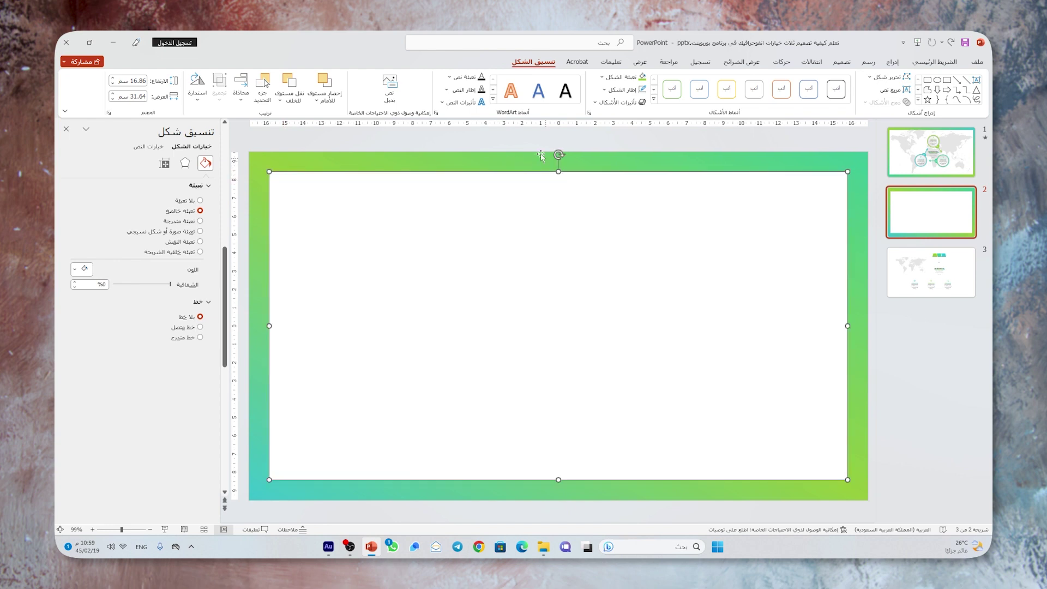
# Step: Send the white panel and gradient frame behind the infographic
pyautogui.press('Escape')
pyautogui.click(448, 187)
pyautogui.keyDown('shift'); pyautogui.click(444, 158); pyautogui.keyUp('shift')
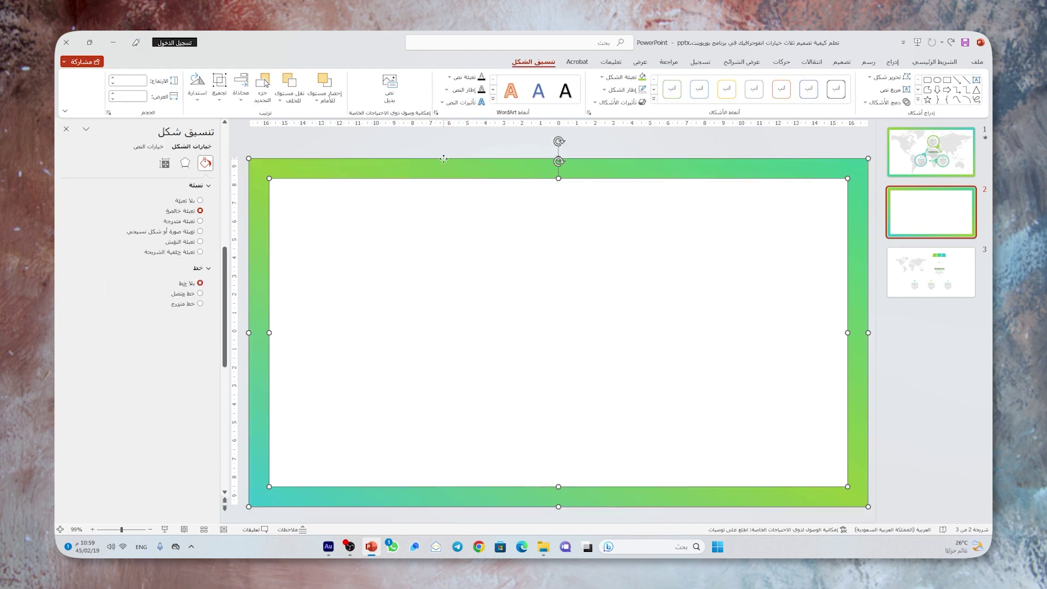
pyautogui.rightClick(446, 166)
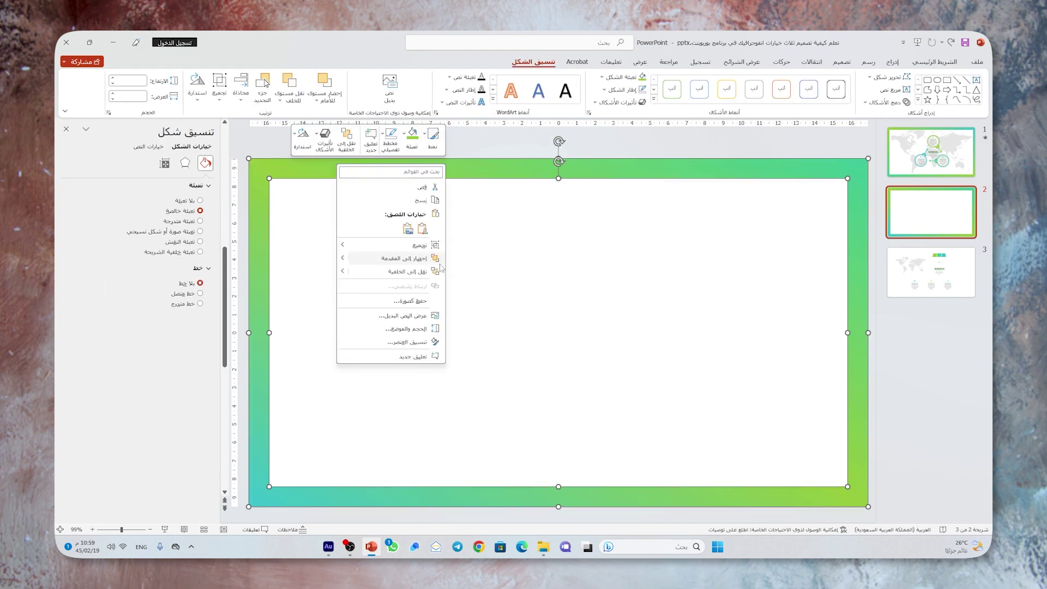
pyautogui.click(417, 188)
pyautogui.click(417, 156)
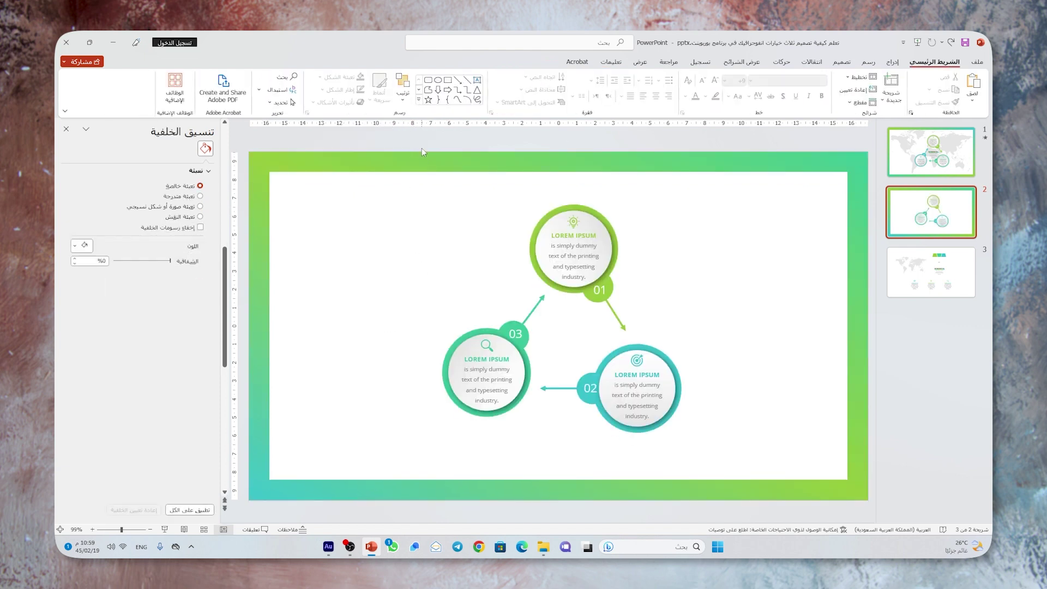
# Step: Copy the grey world map from slide 3, then enlarge and centre it in slide 2's white panel
pyautogui.click(944, 278)
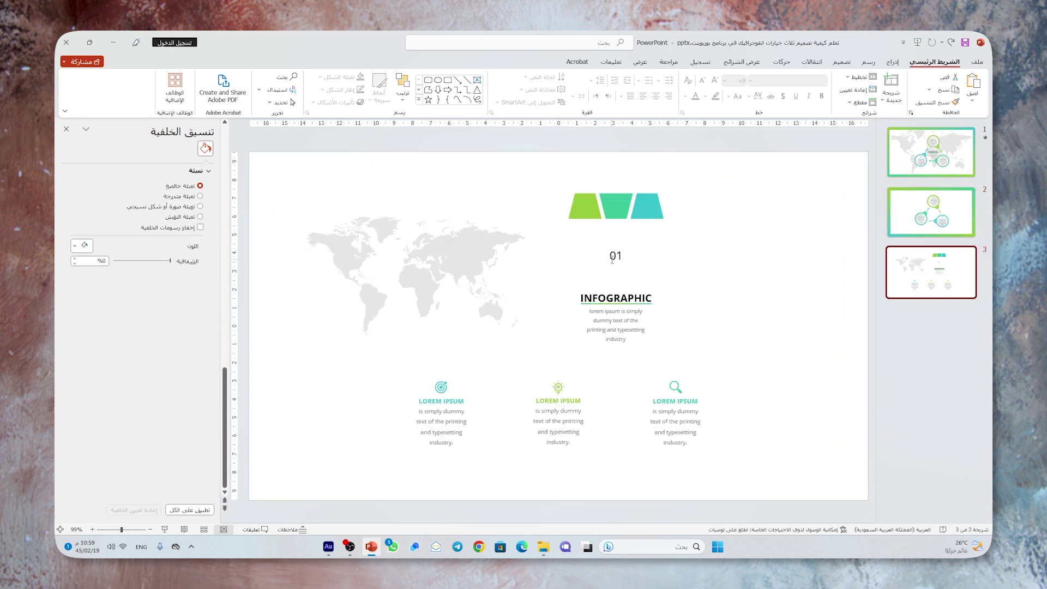
pyautogui.click(492, 248)
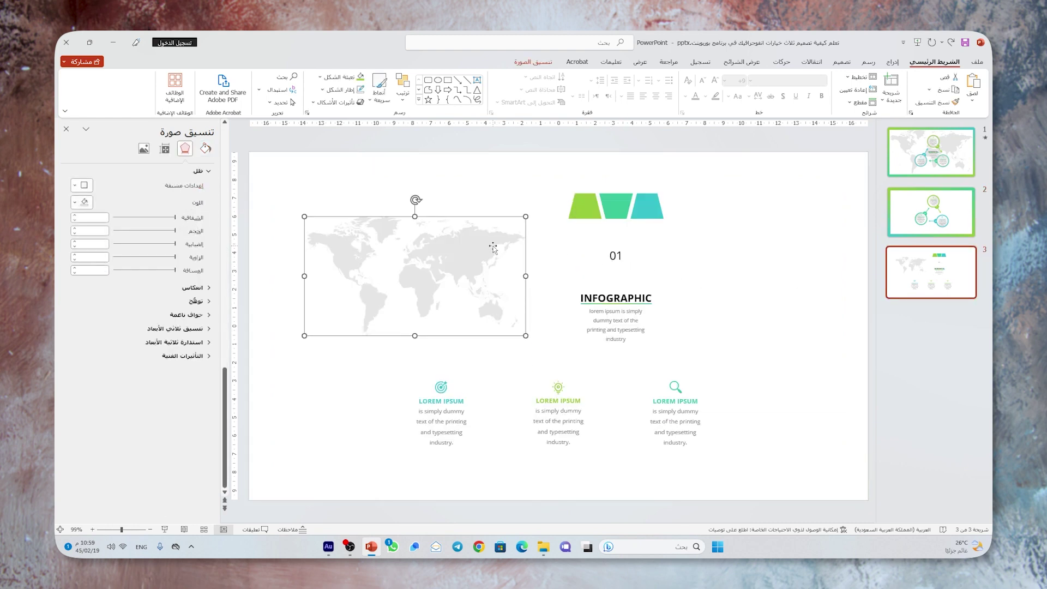
pyautogui.press('pageup')
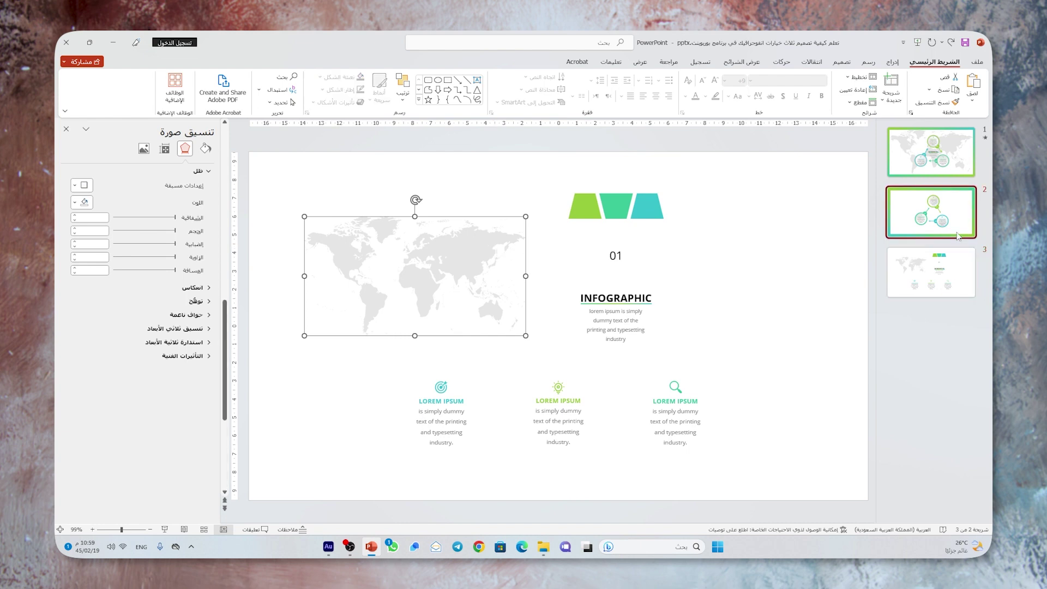
pyautogui.hotkey('ctrl', 'v')
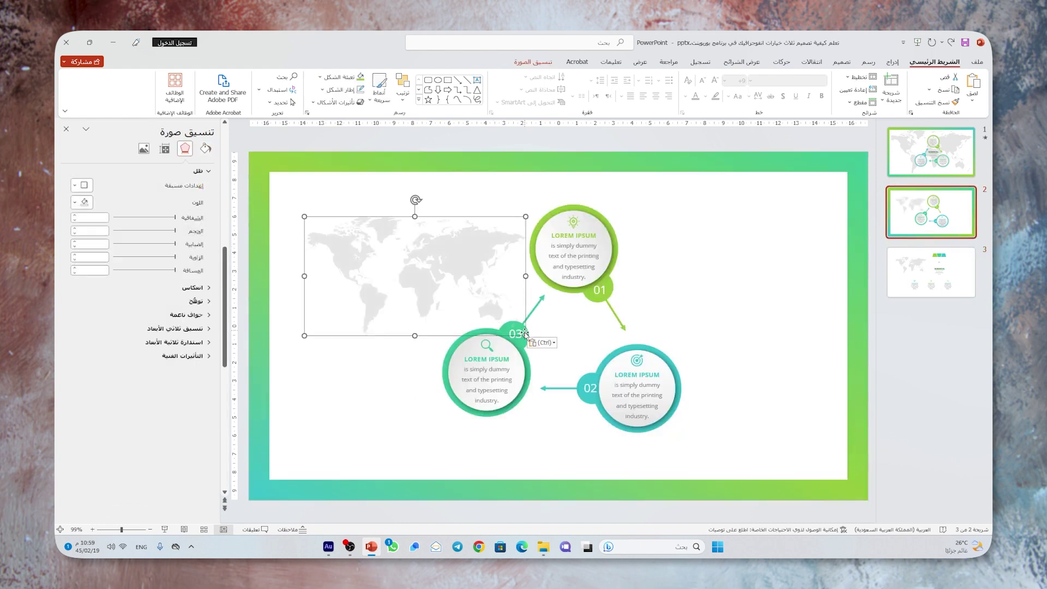
pyautogui.moveTo(526, 335); pyautogui.dragTo(788, 456)
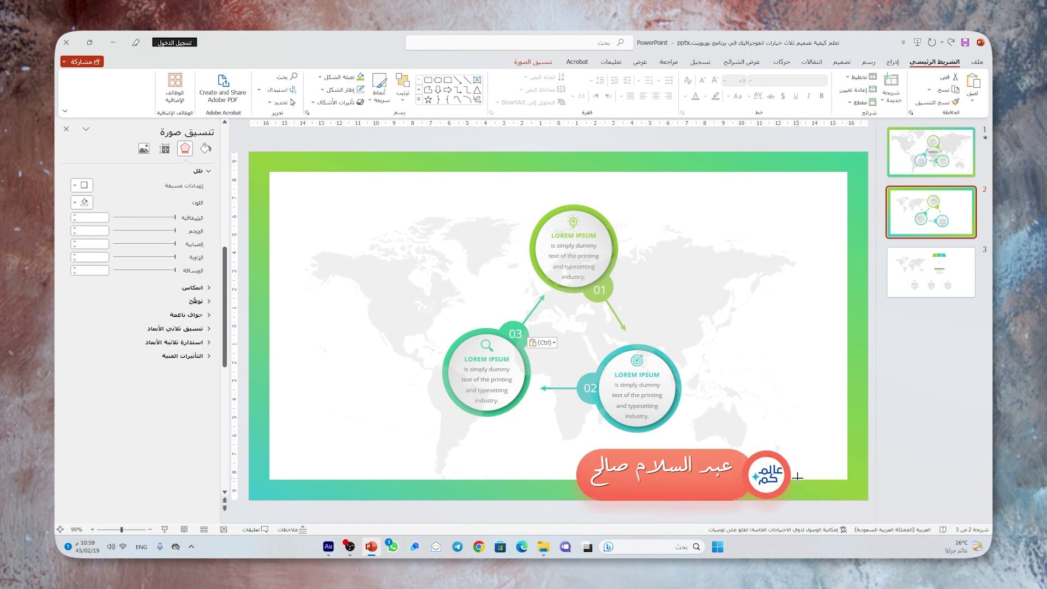
pyautogui.hotkey('ctrl', 'v')
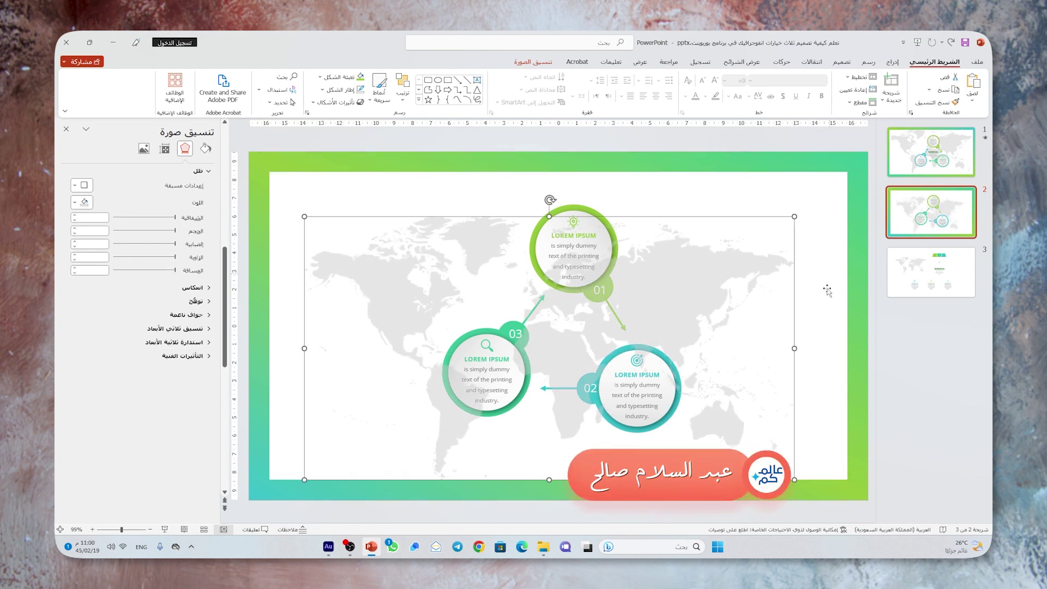
pyautogui.moveTo(793, 217); pyautogui.dragTo(838, 167)
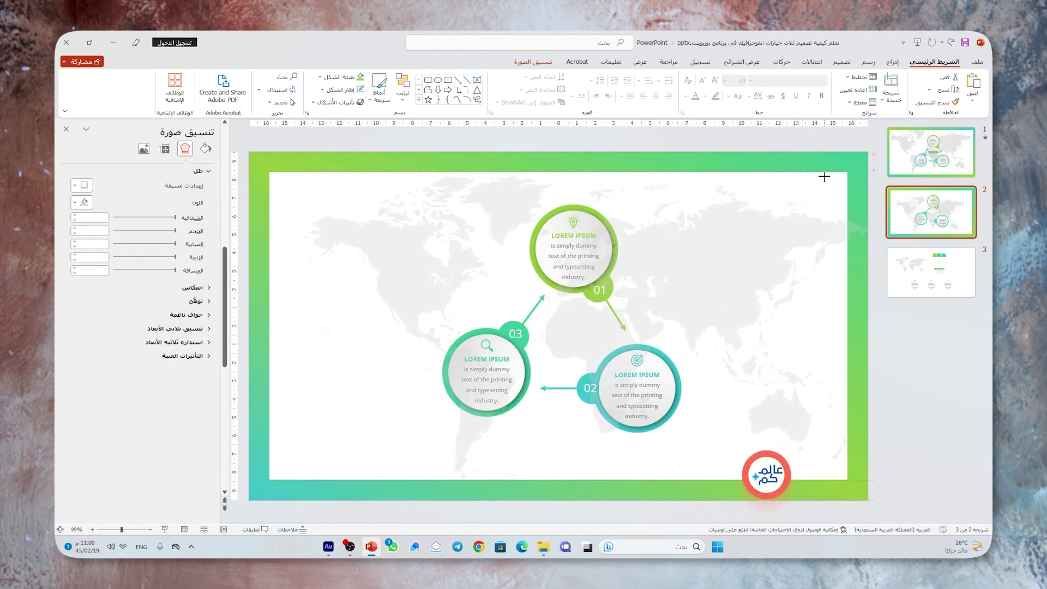
pyautogui.moveTo(744, 243); pyautogui.dragTo(714, 247)
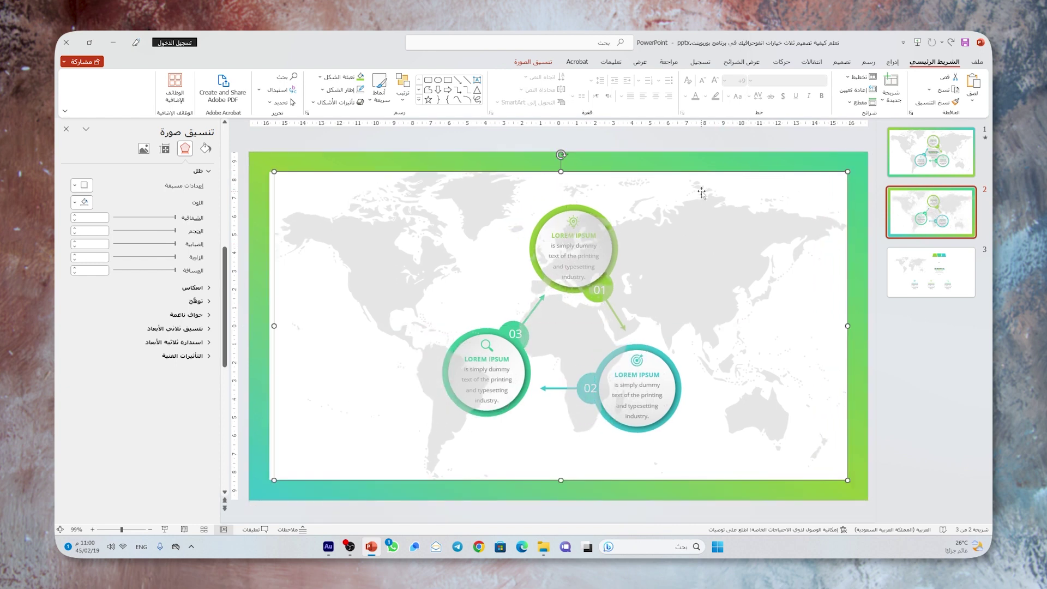
pyautogui.click(868, 144)
# Step: Group the three option circles into a single object
pyautogui.keyDown('ctrl'); pyautogui.scroll(-3, 868, 144); pyautogui.keyUp('ctrl')
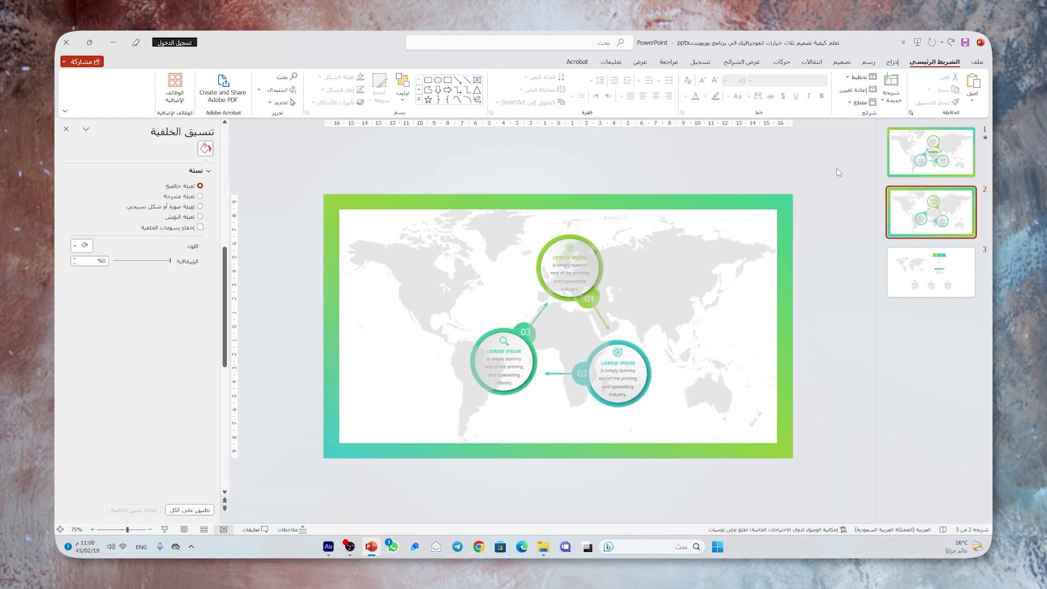
pyautogui.moveTo(837, 167)
pyautogui.mouseDown()
pyautogui.moveTo(385, 445)
pyautogui.moveTo(422, 440)
pyautogui.mouseUp()
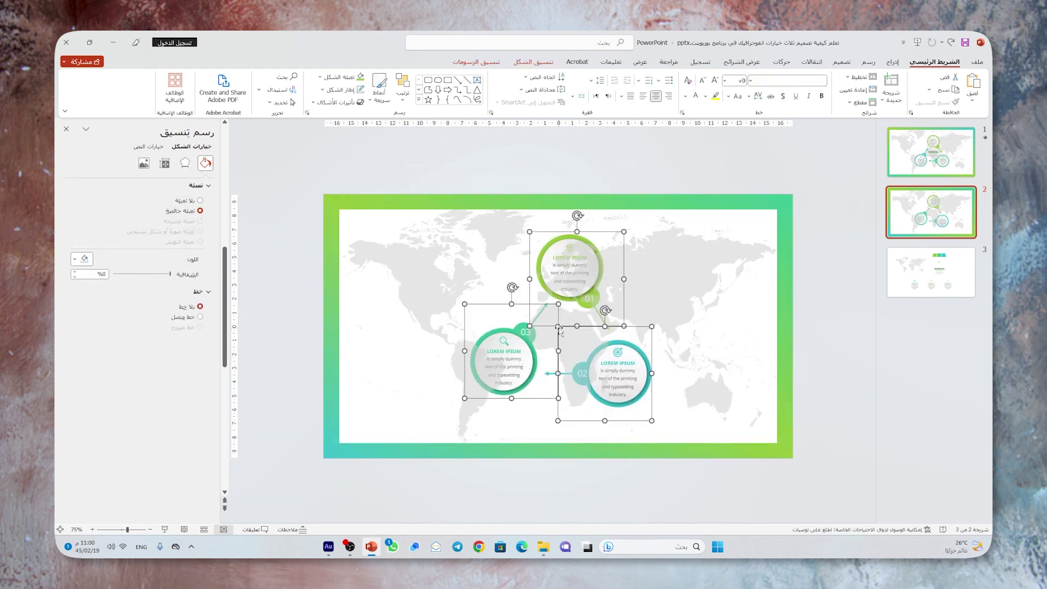
pyautogui.rightClick(558, 303)
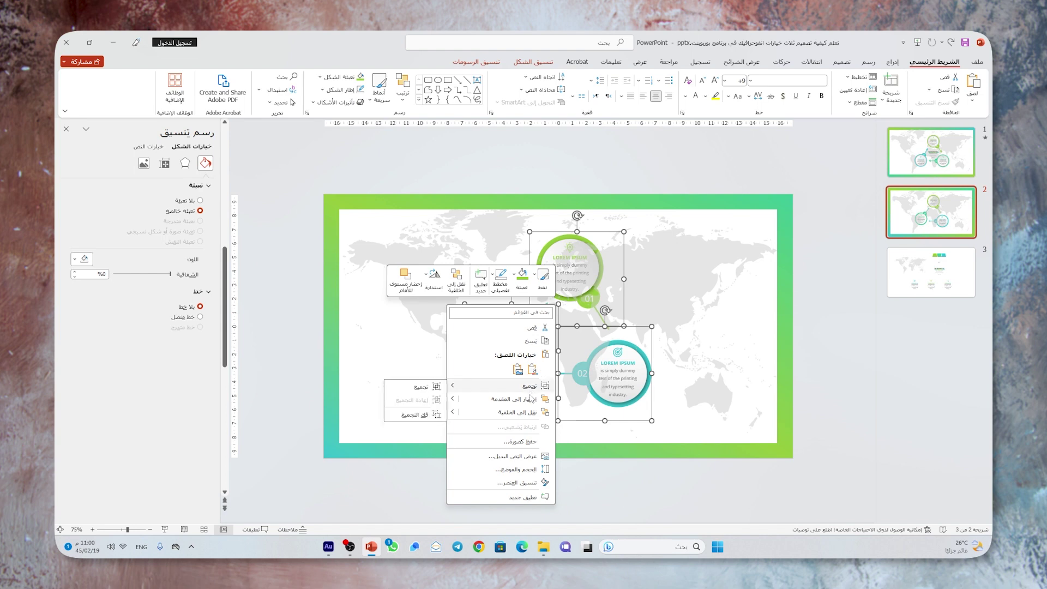
pyautogui.click(417, 385)
pyautogui.click(536, 192)
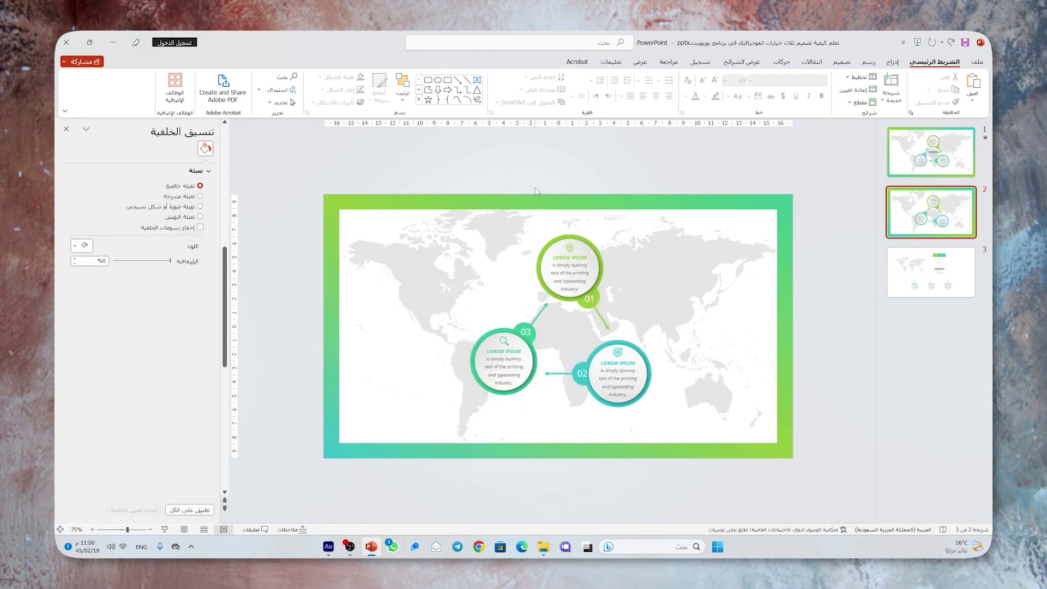
# Step: Copy the INFOGRAPHIC title from slide 3 and centre it inside the cycle on slide 2
pyautogui.click(931, 271)
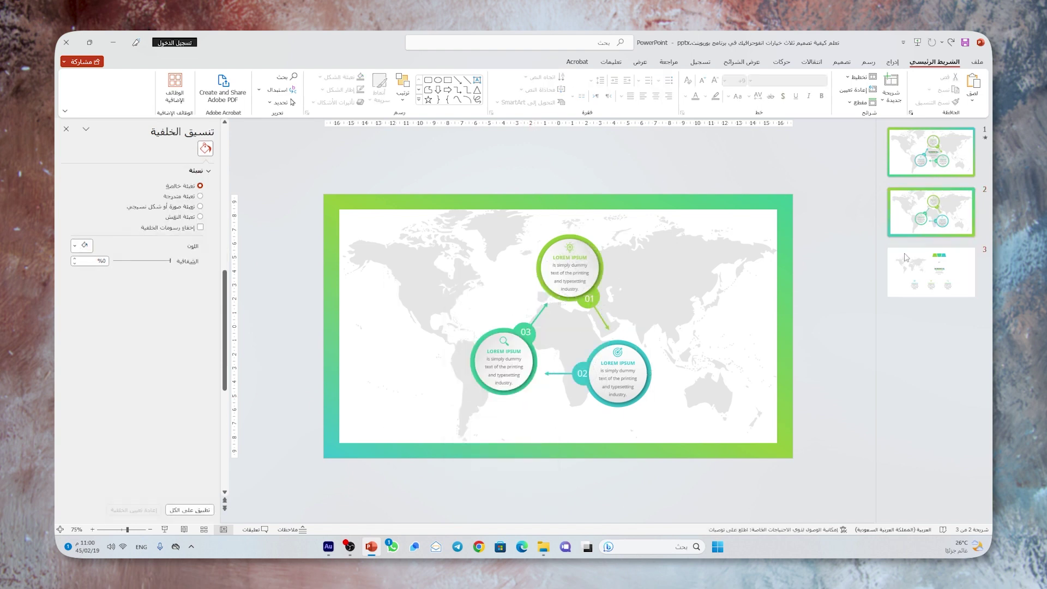
pyautogui.moveTo(672, 275); pyautogui.dragTo(564, 349)
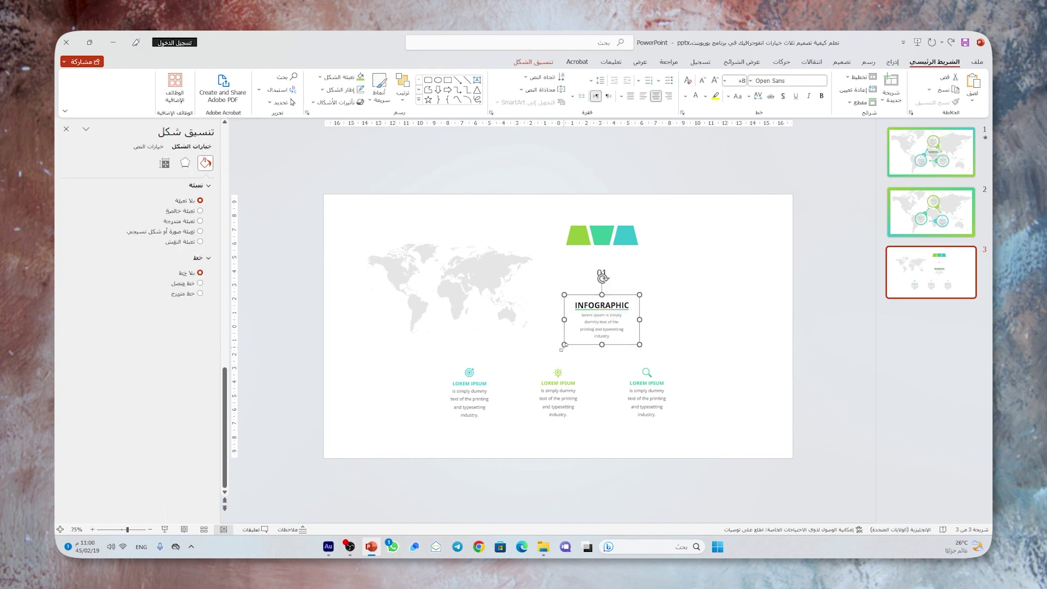
pyautogui.press('pageup')
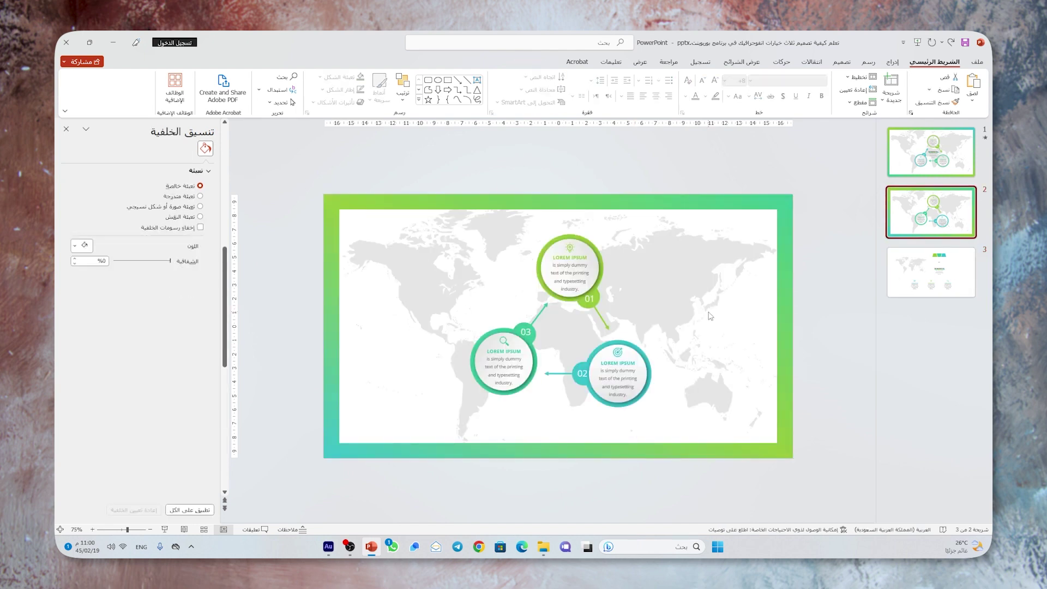
pyautogui.hotkey('ctrl', 'v')
pyautogui.moveTo(610, 297); pyautogui.dragTo(576, 314)
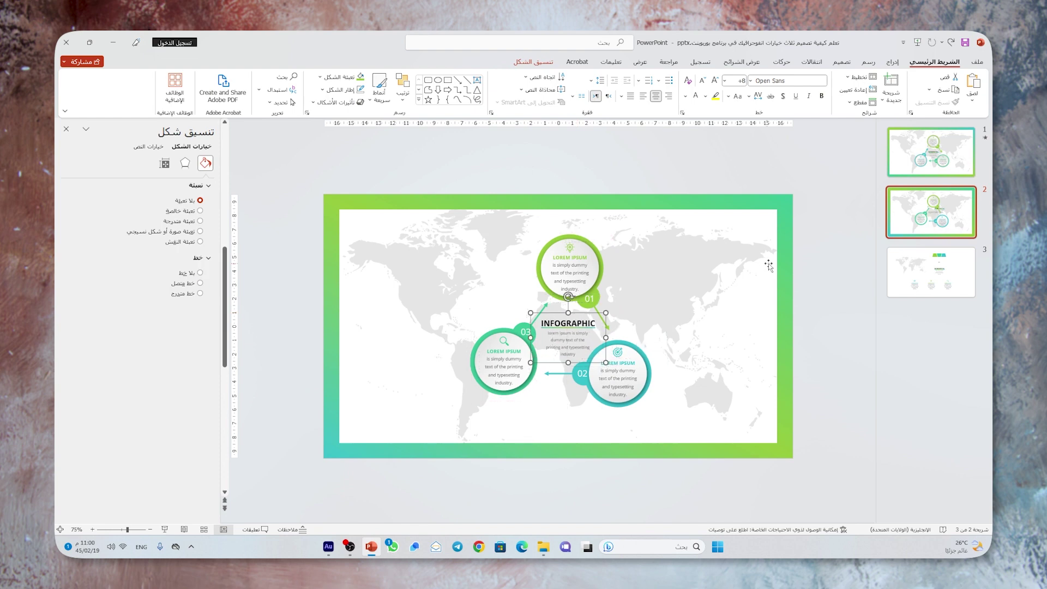
pyautogui.click(619, 300)
pyautogui.click(66, 130)
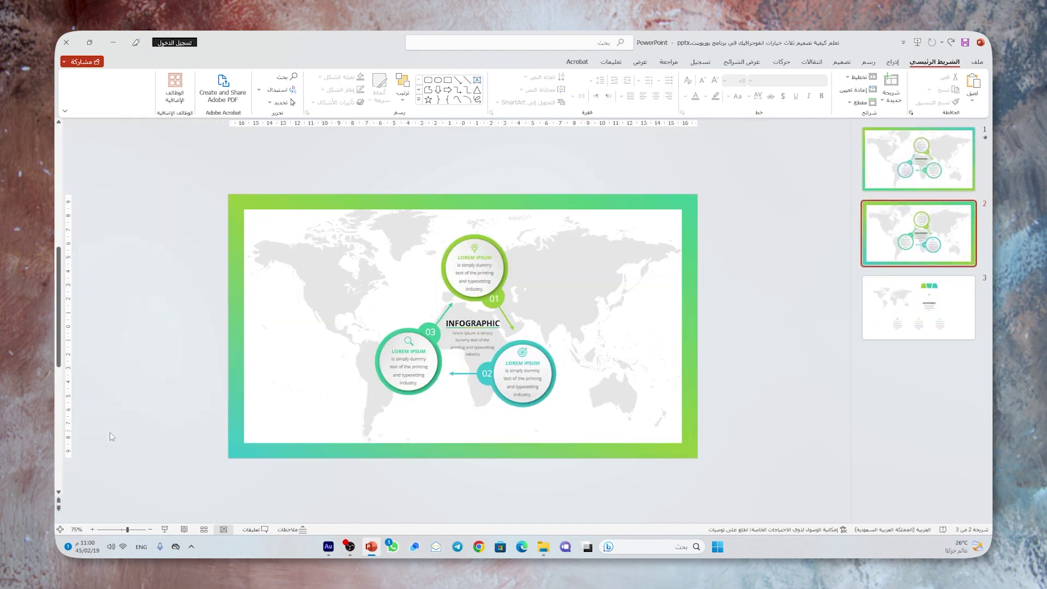
pyautogui.click(60, 530)
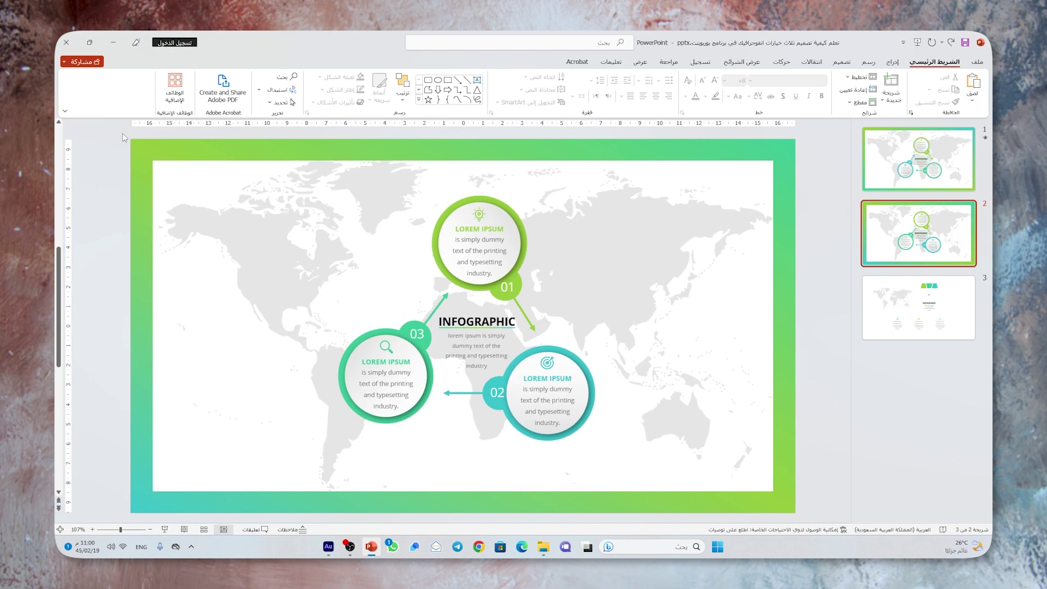
# Step: Fade in all objects, and give the INFOGRAPHIC title Grow/Shrink starting After Previous
pyautogui.moveTo(124, 138)
pyautogui.mouseDown()
pyautogui.moveTo(716, 510)
pyautogui.moveTo(288, 170)
pyautogui.mouseUp()
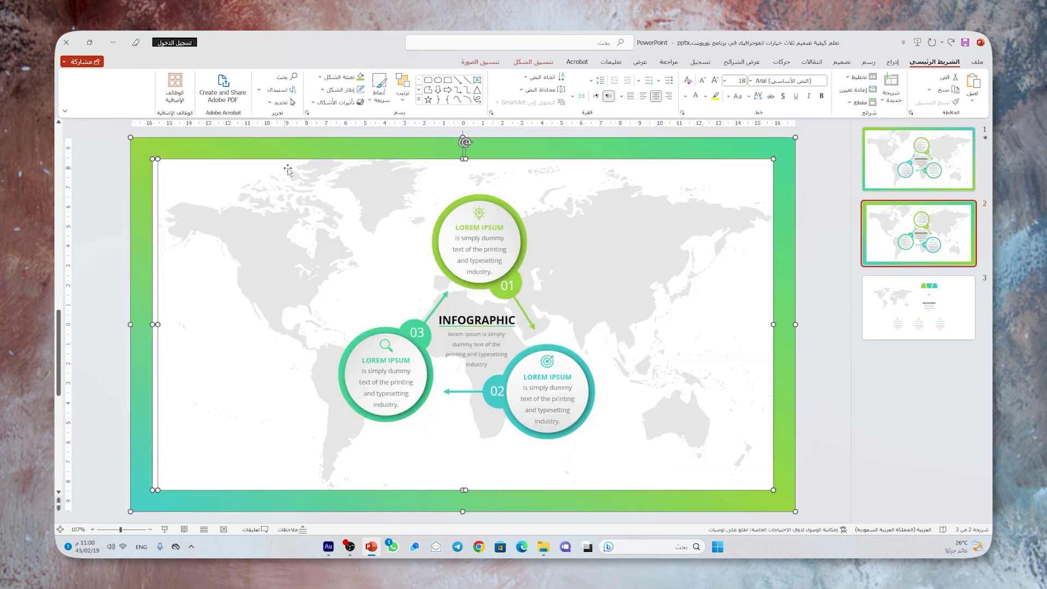
pyautogui.click(783, 61)
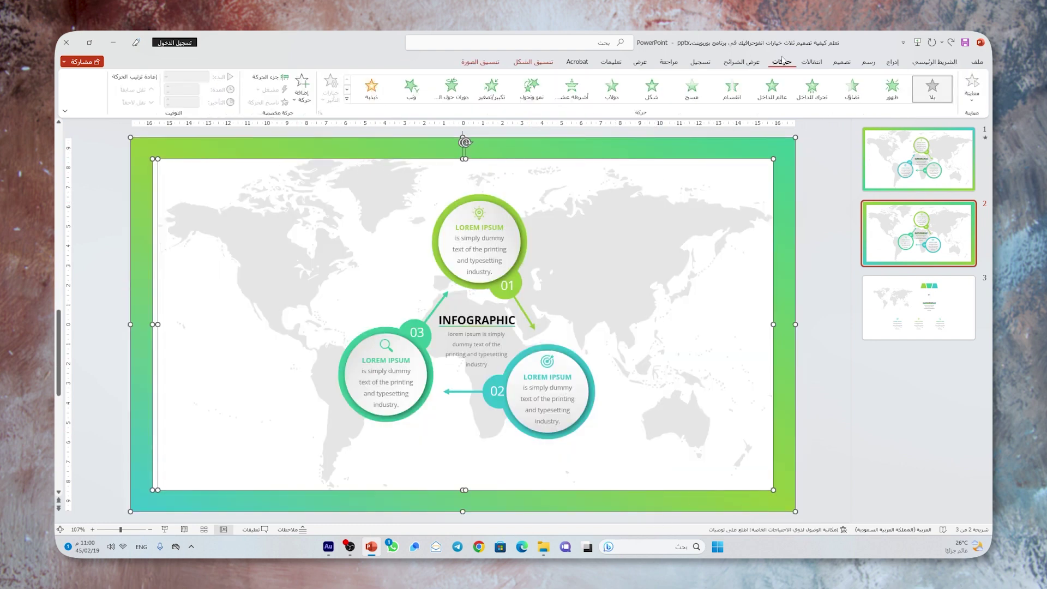
pyautogui.click(840, 100)
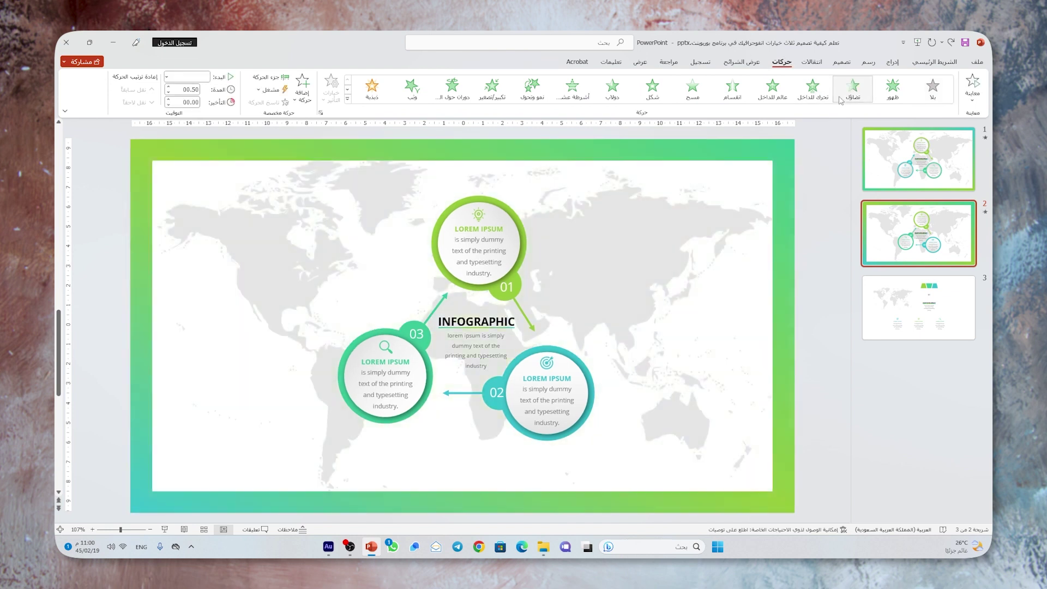
pyautogui.click(470, 321)
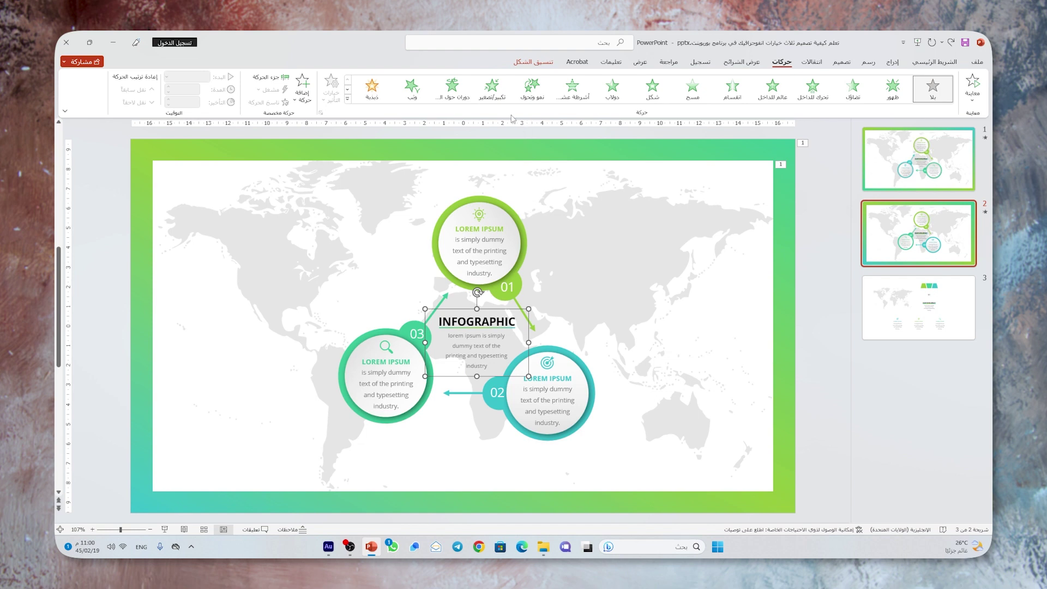
pyautogui.click(492, 88)
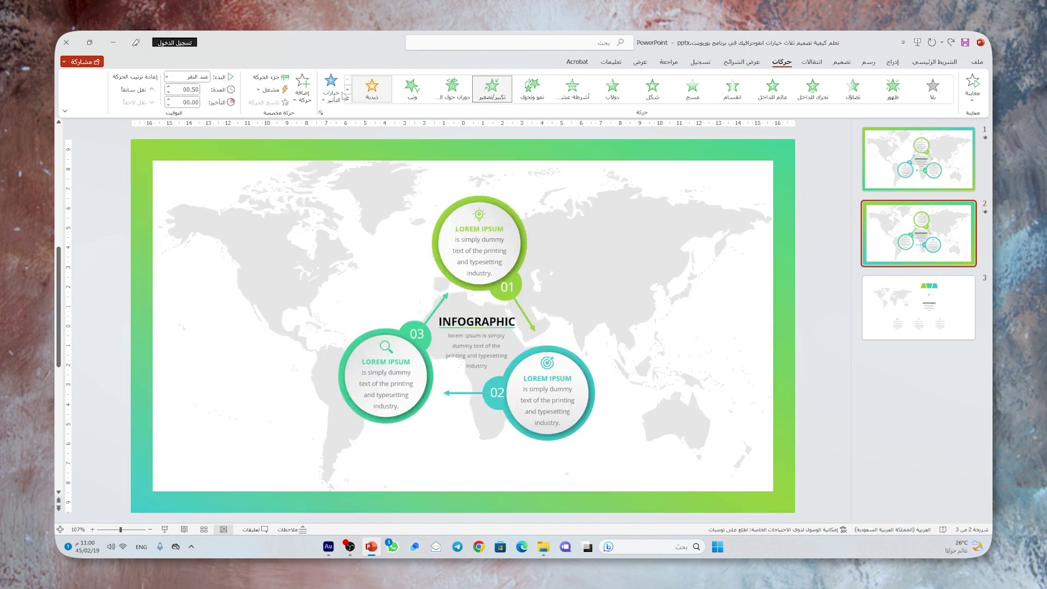
pyautogui.click(207, 83)
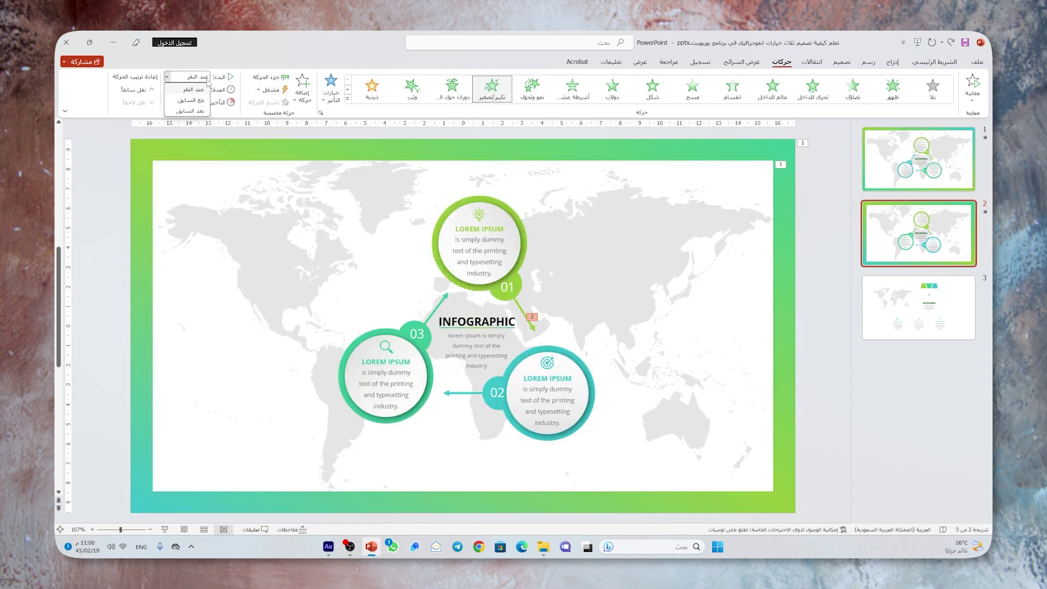
pyautogui.click(194, 112)
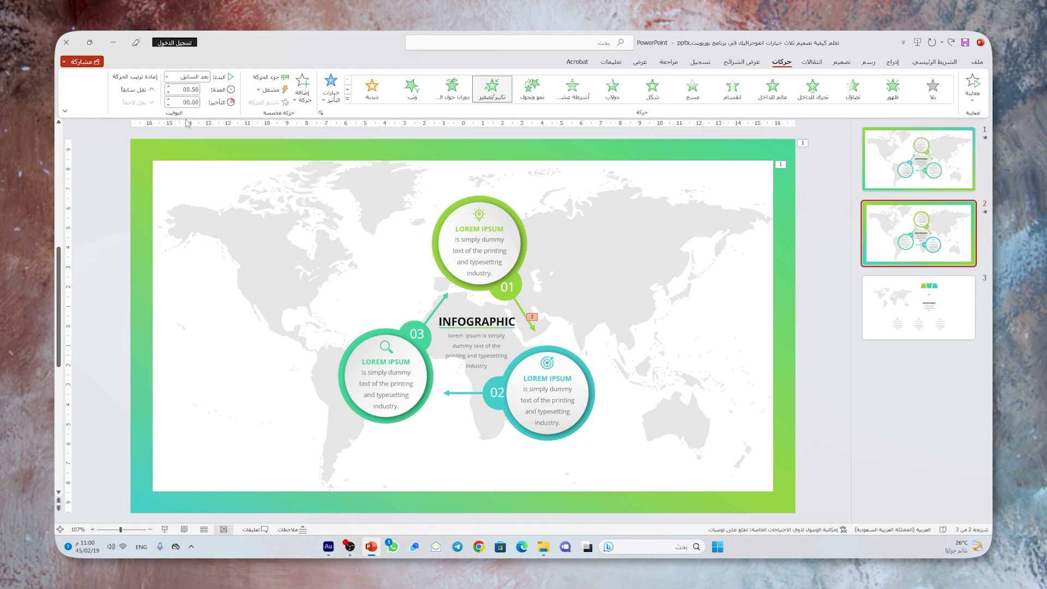
# Step: Give circles 01, 02 and 03 Grow & Turn After Previous, then run the slide show
pyautogui.click(505, 280)
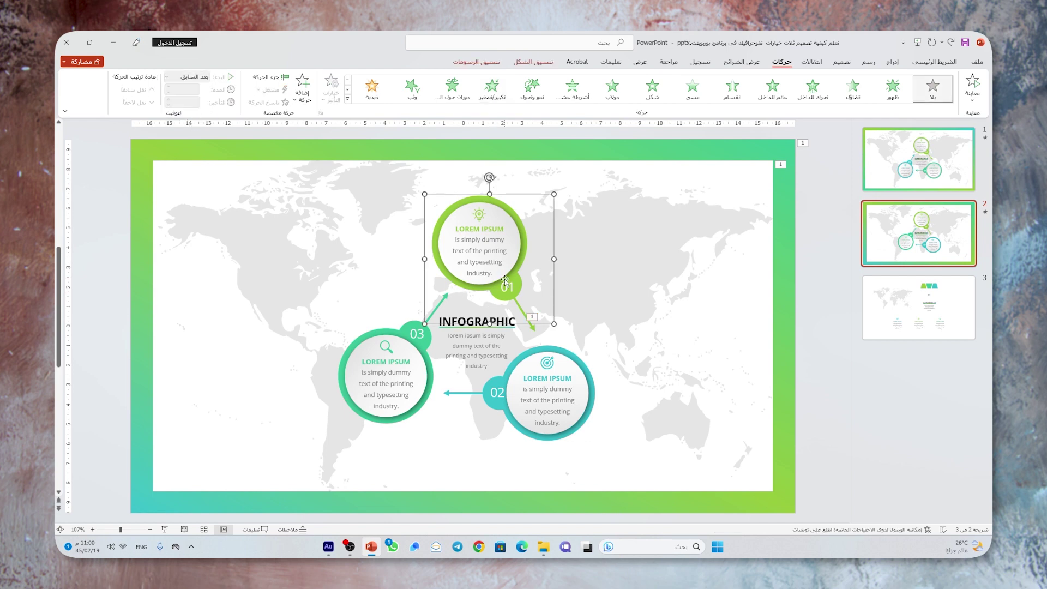
pyautogui.click(532, 88)
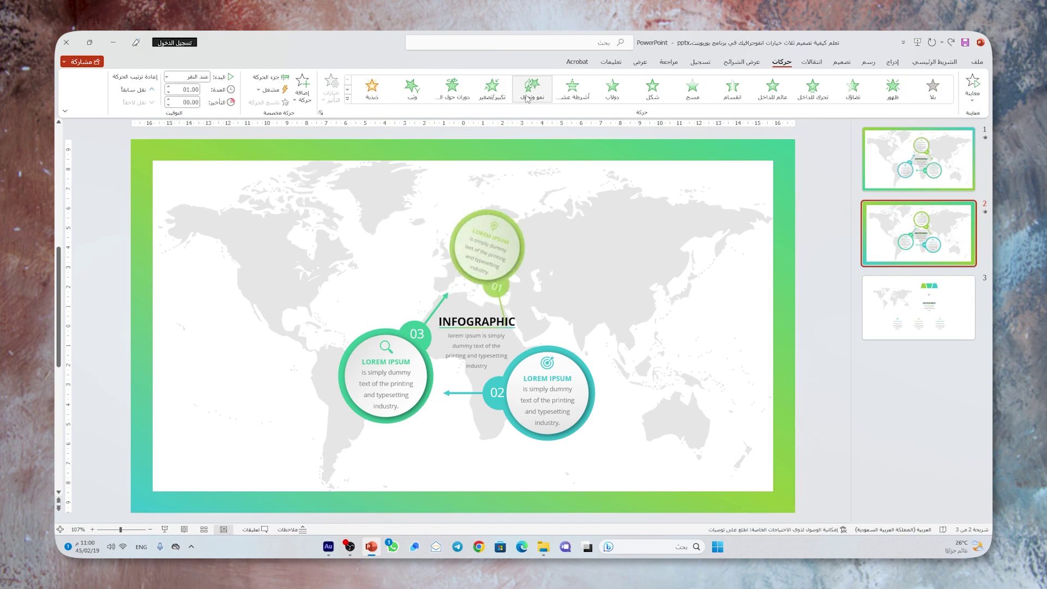
pyautogui.click(187, 77)
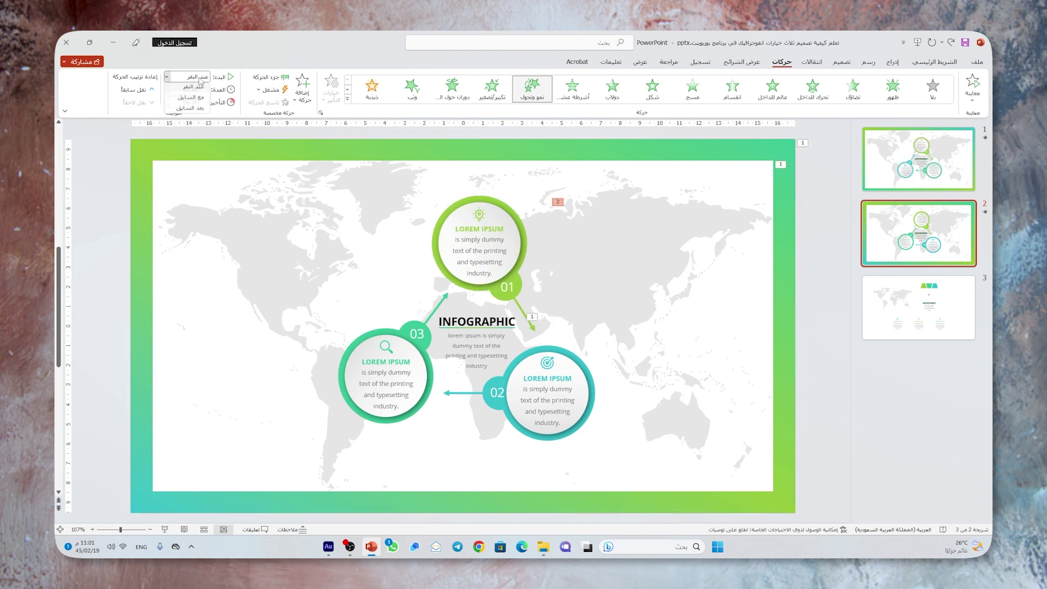
pyautogui.click(194, 112)
pyautogui.click(457, 202)
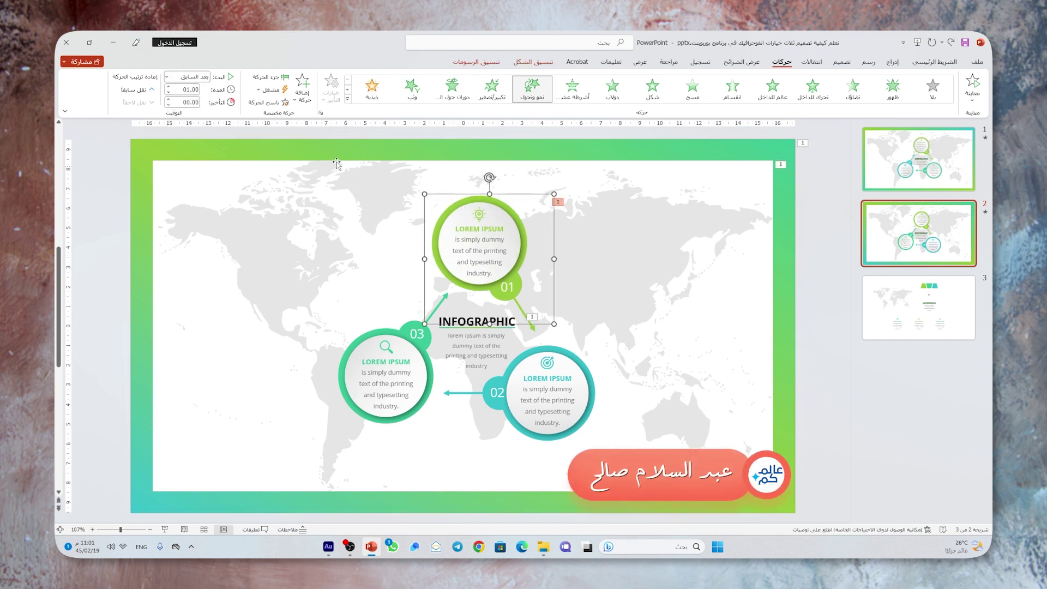
pyautogui.click(275, 103)
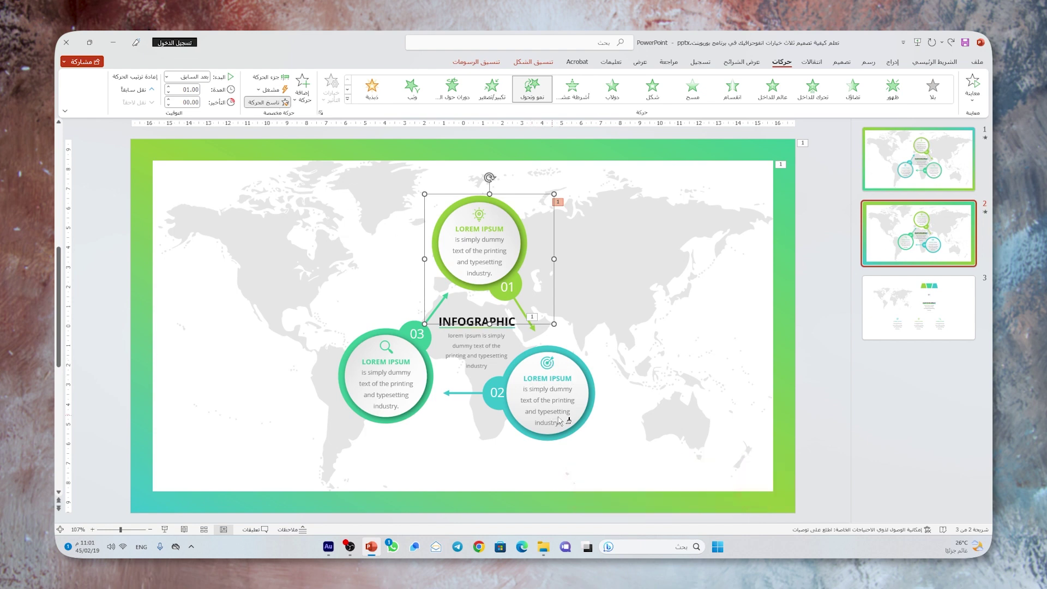
pyautogui.click(564, 375)
pyautogui.click(415, 344)
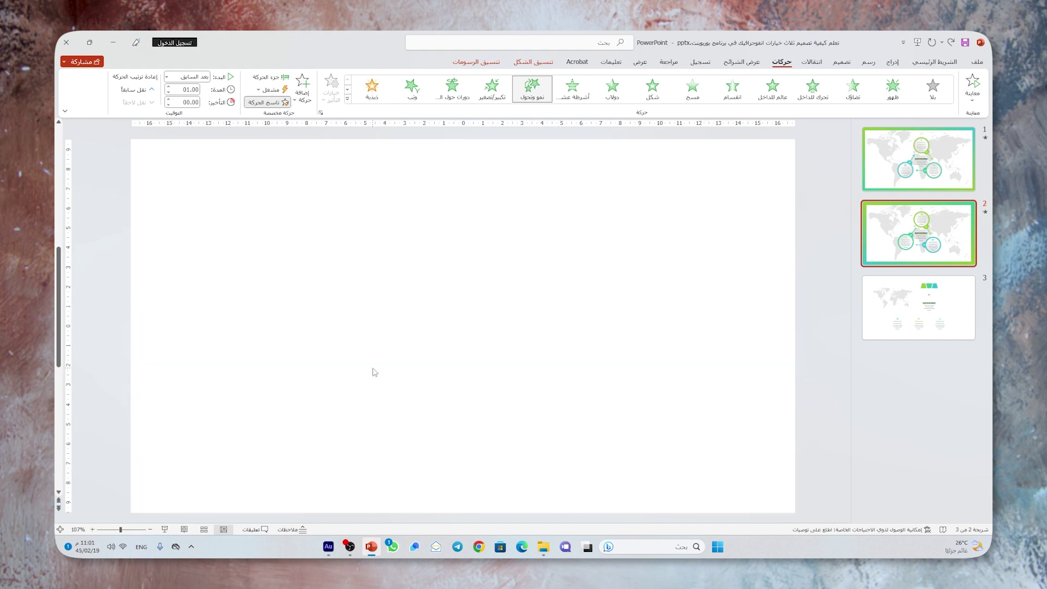
pyautogui.click(96, 311)
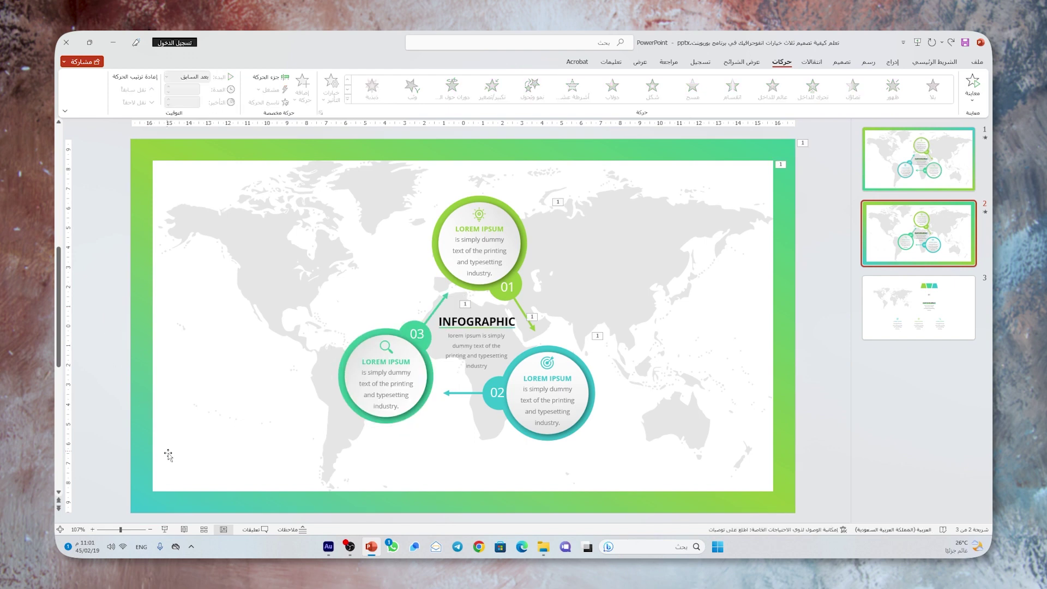
pyautogui.click(165, 530)
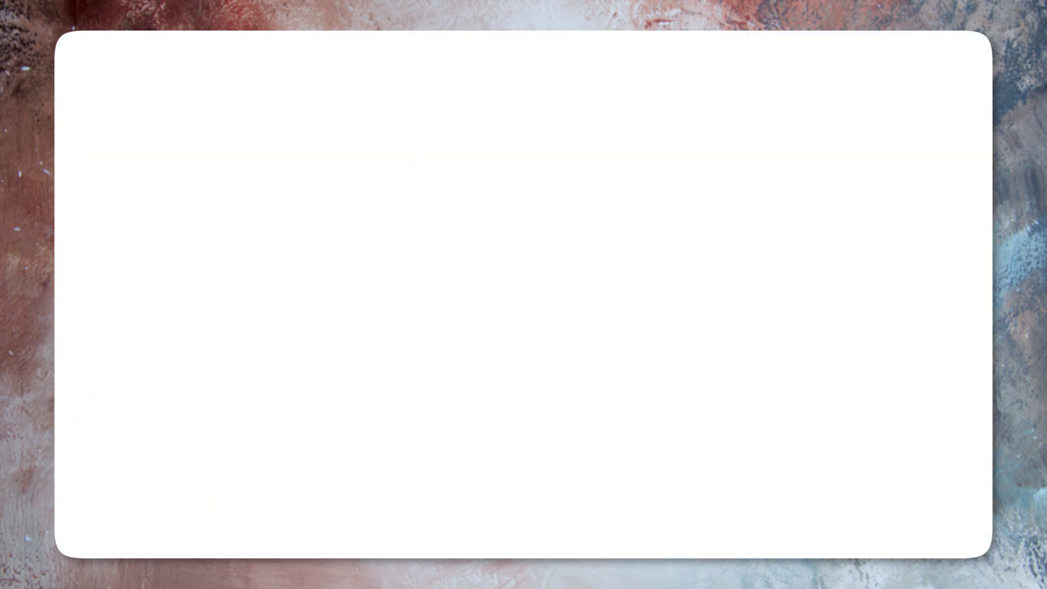